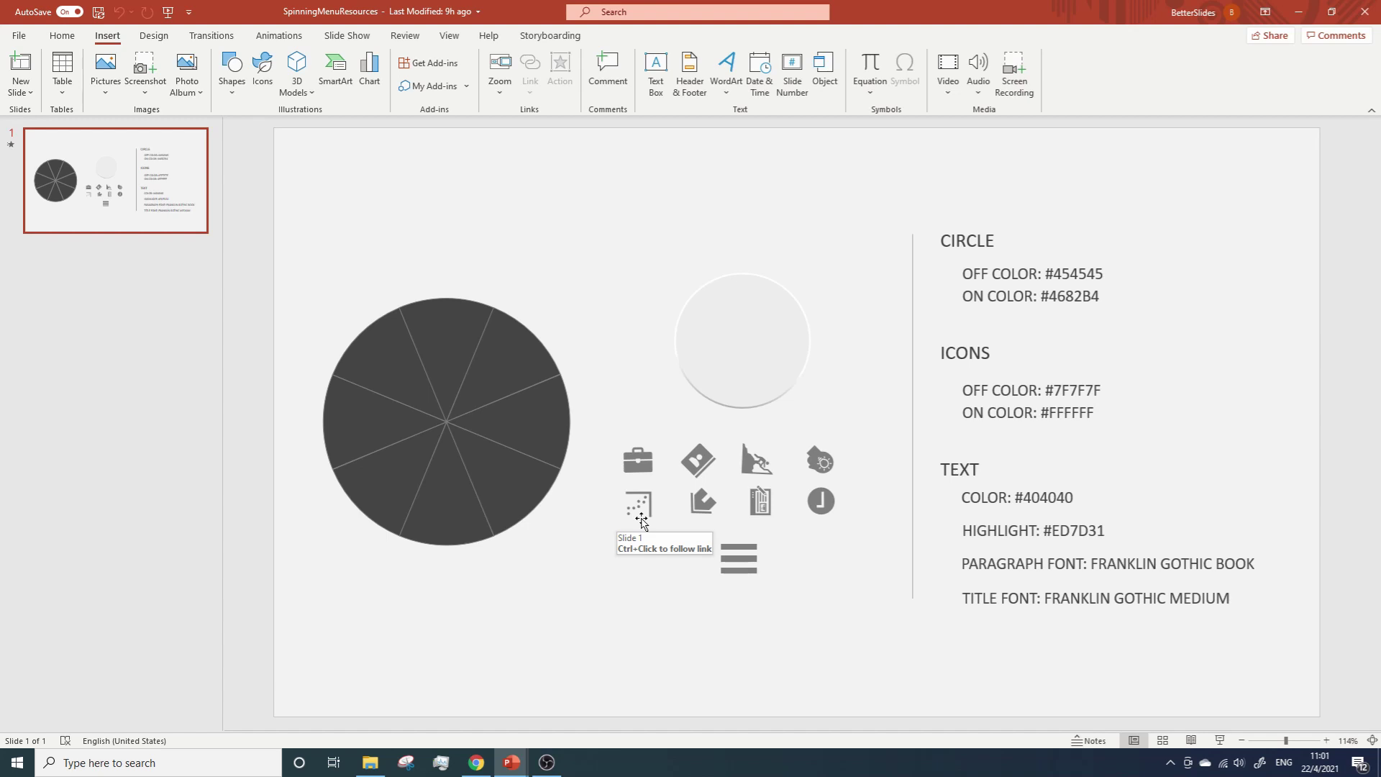
Step: Examine the resource slide's wheel slices, light circle, icons and Morph transition setting
click(503, 464)
click(752, 381)
click(559, 427)
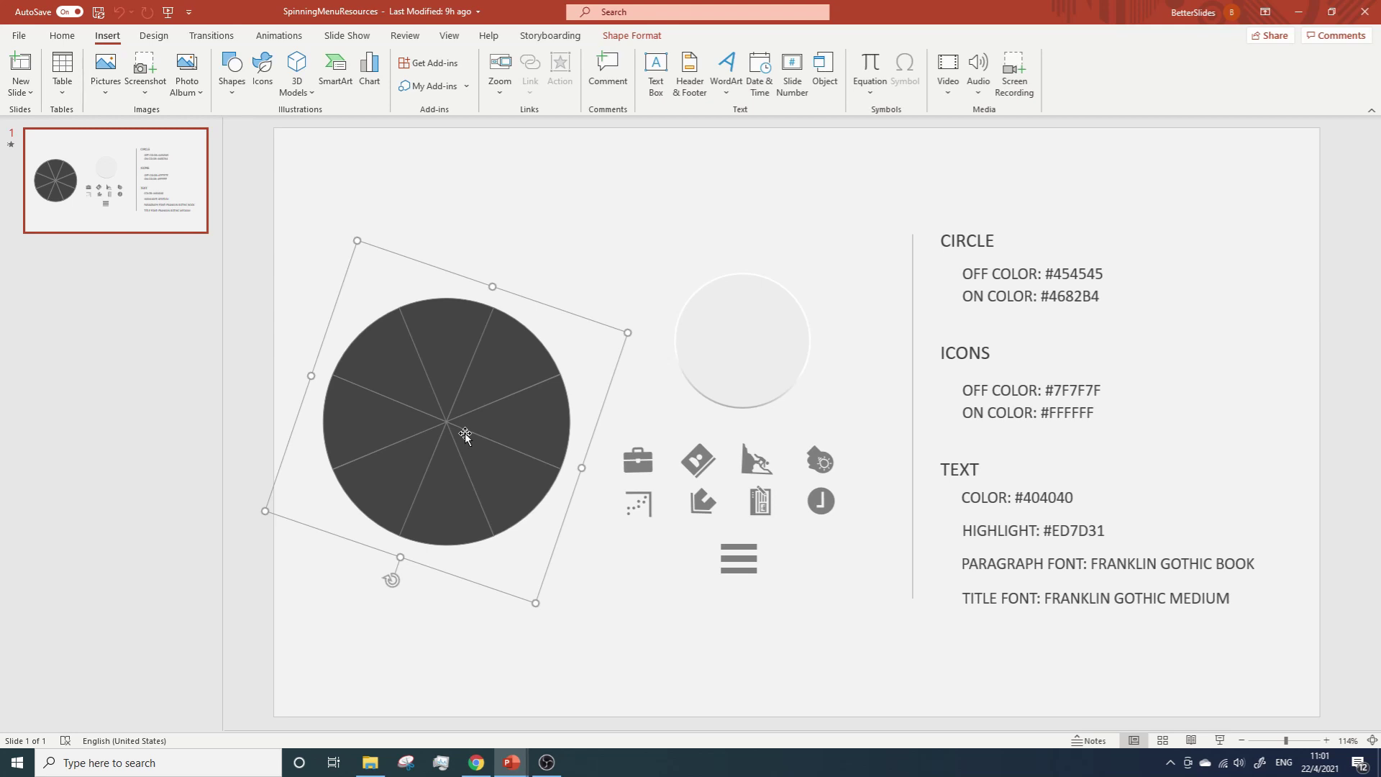
click(499, 481)
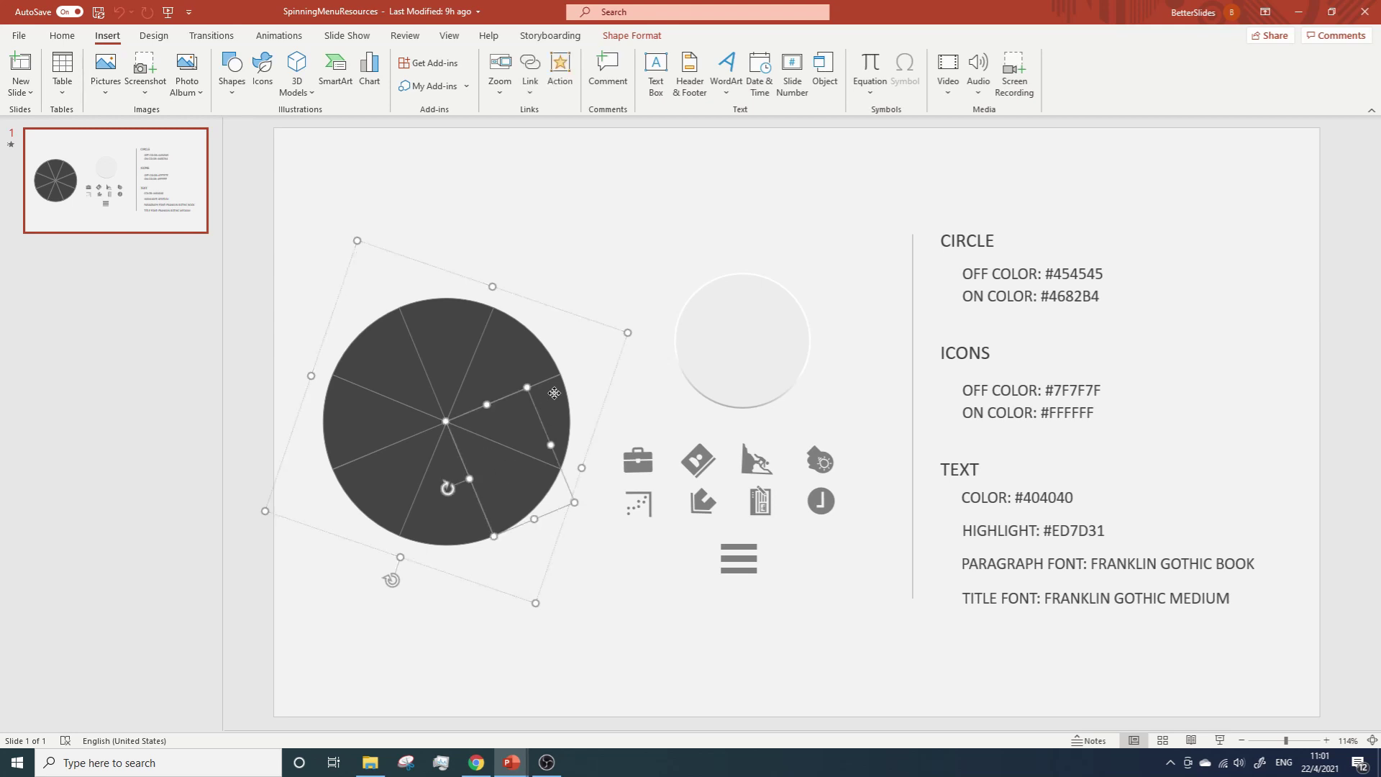
click(522, 363)
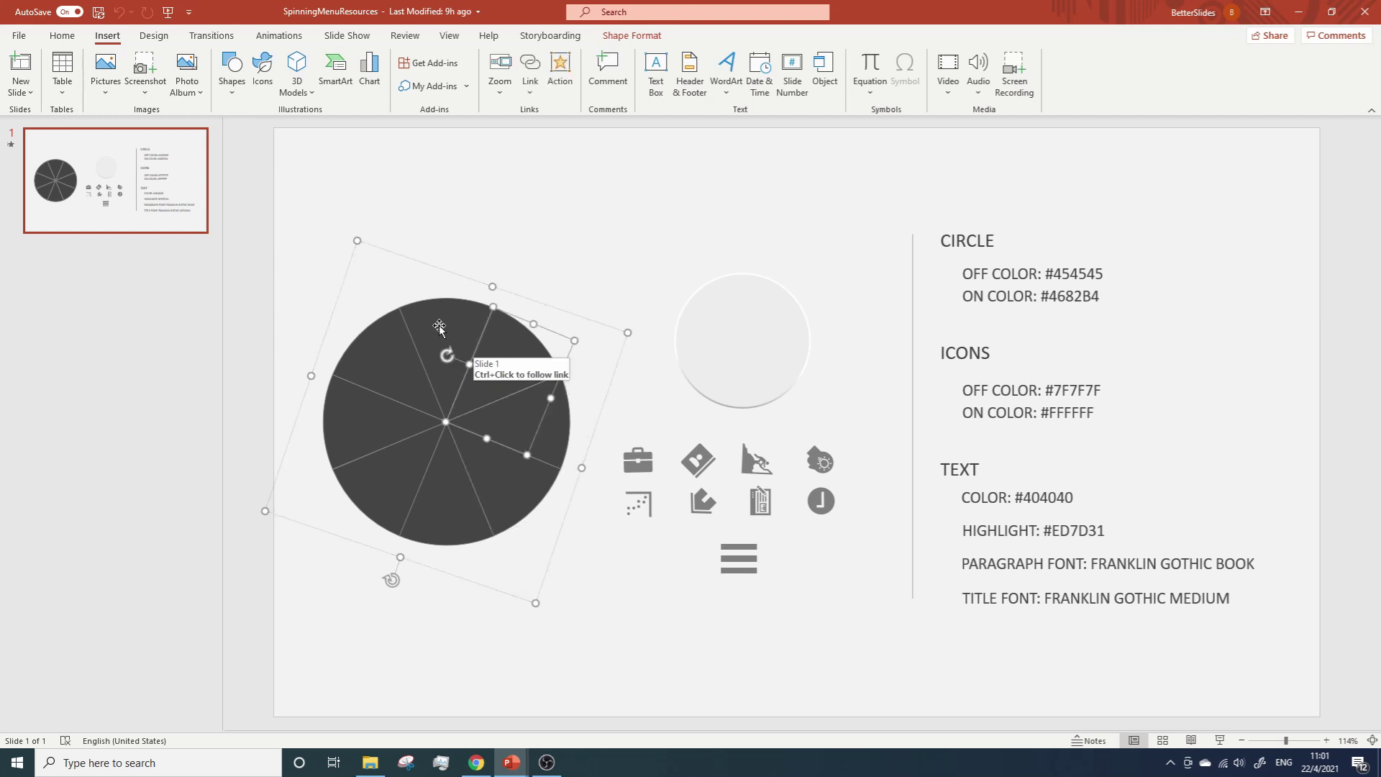
click(376, 355)
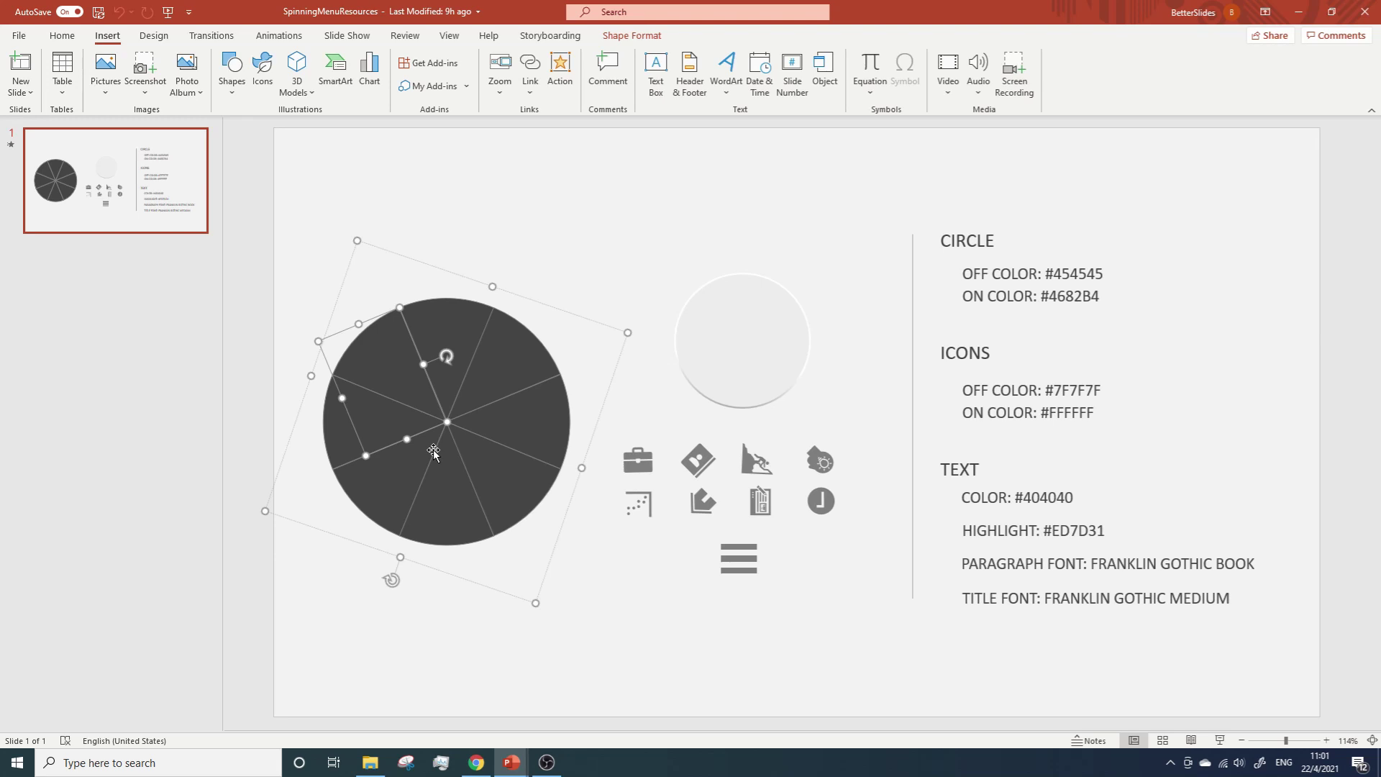
click(203, 36)
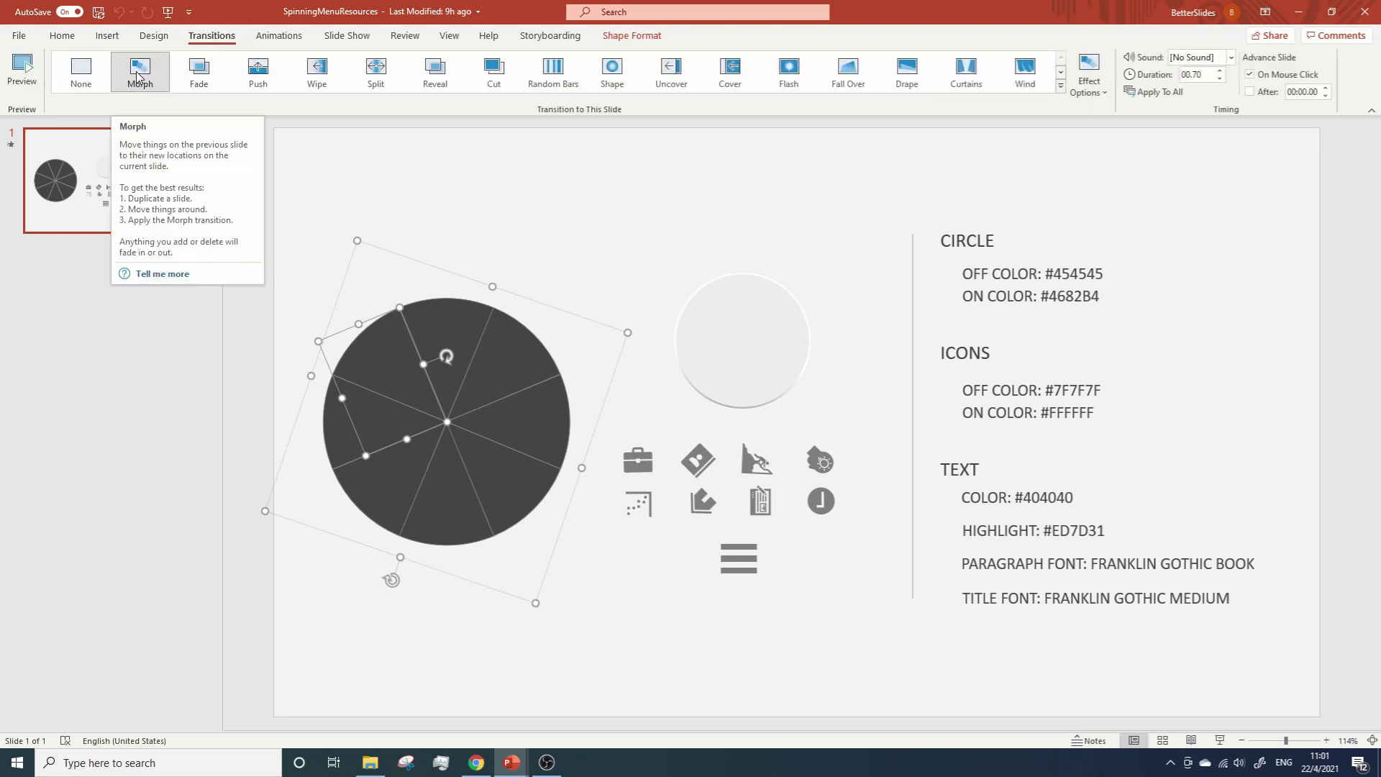
click(729, 326)
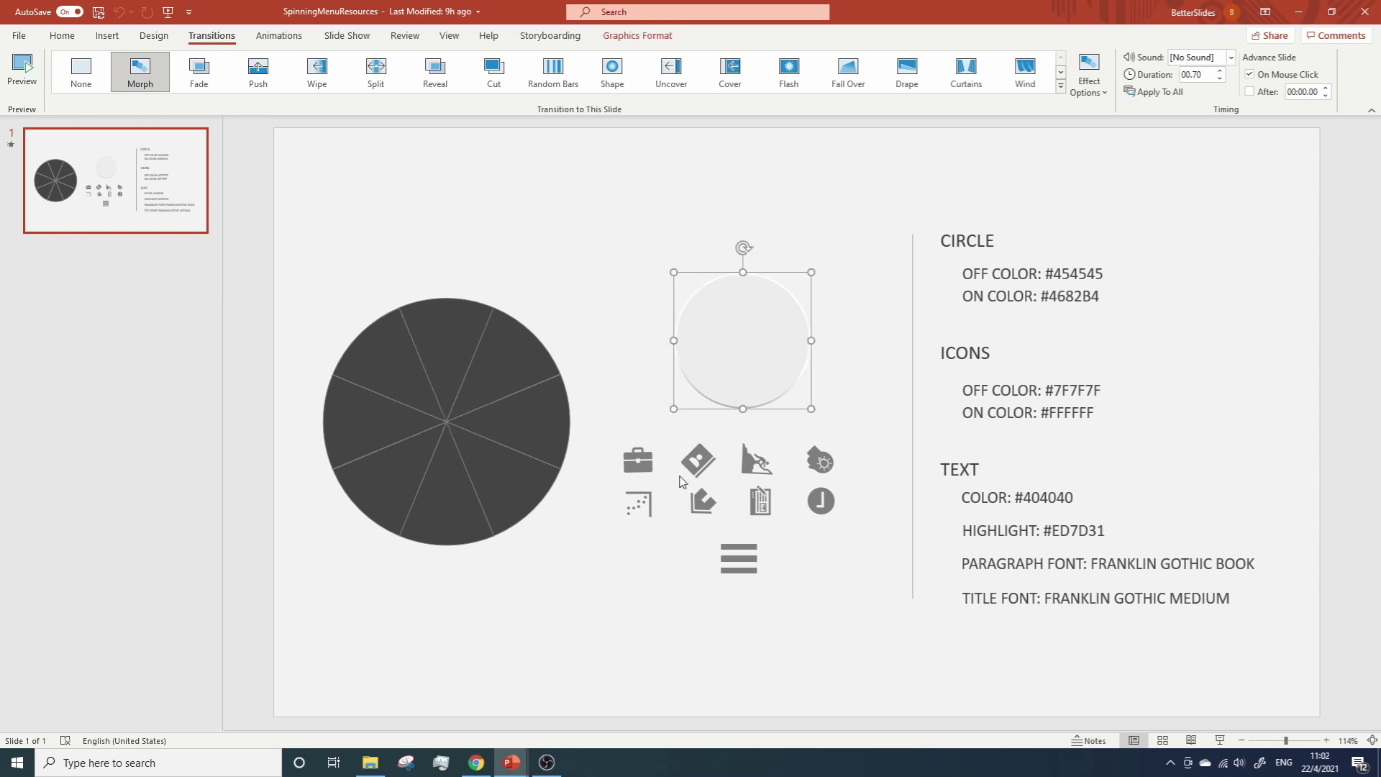
click(637, 460)
click(695, 458)
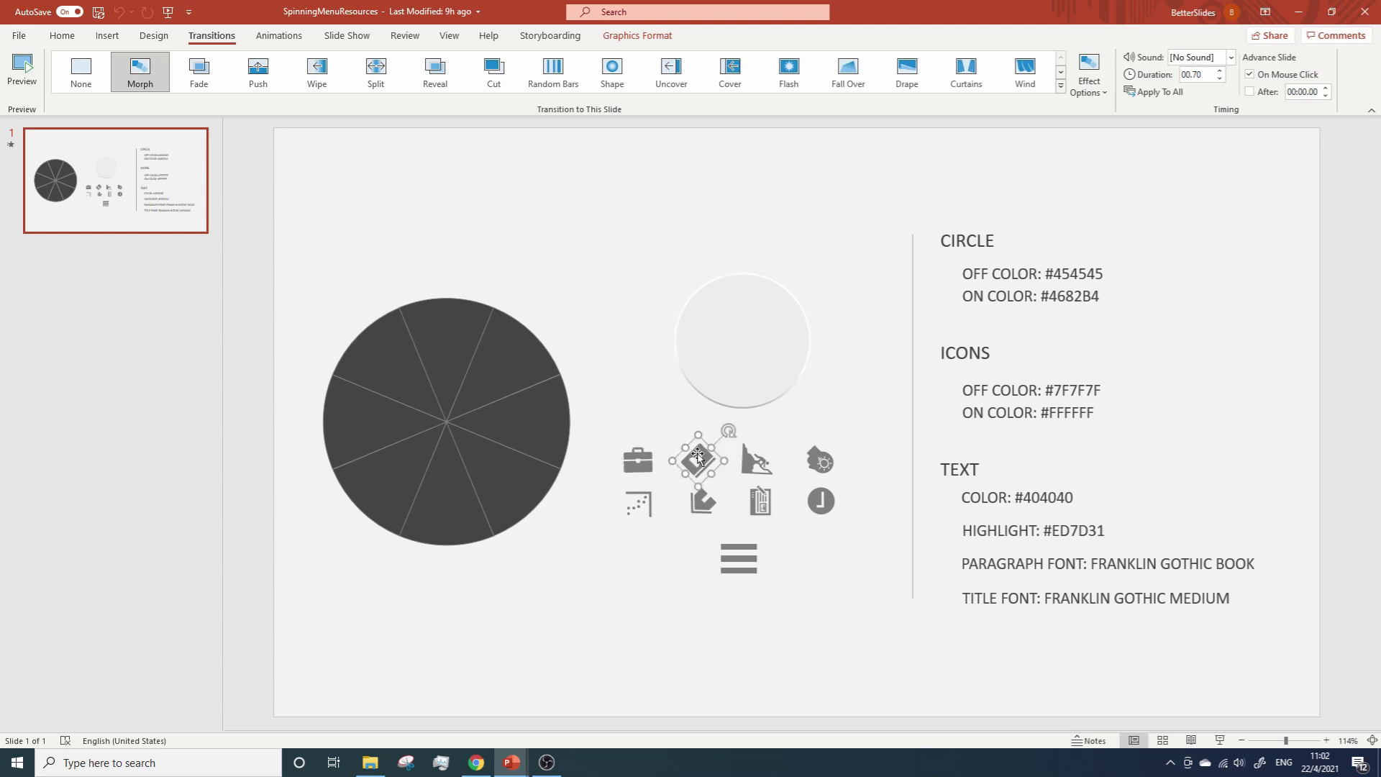
click(754, 458)
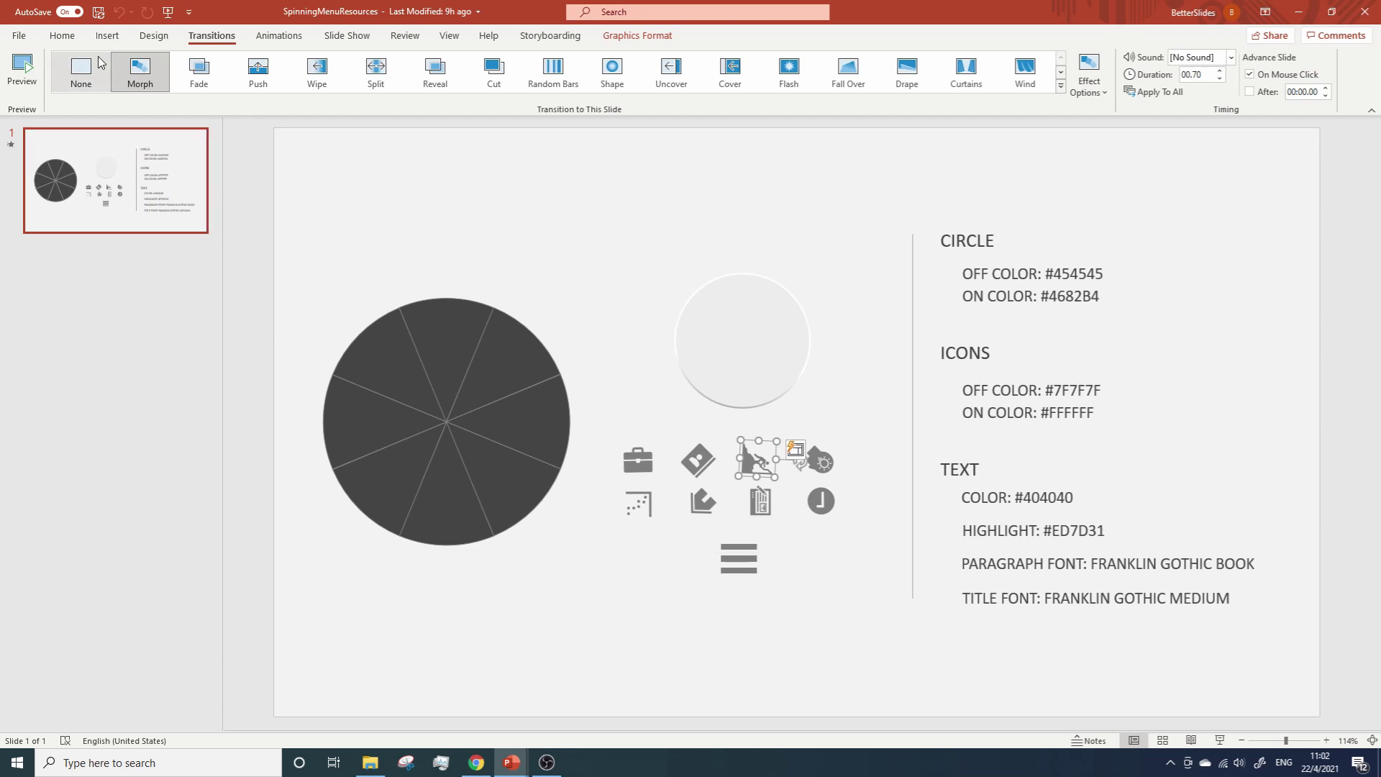
Step: Browse the stock icon library and close it without inserting anything
click(107, 36)
click(262, 79)
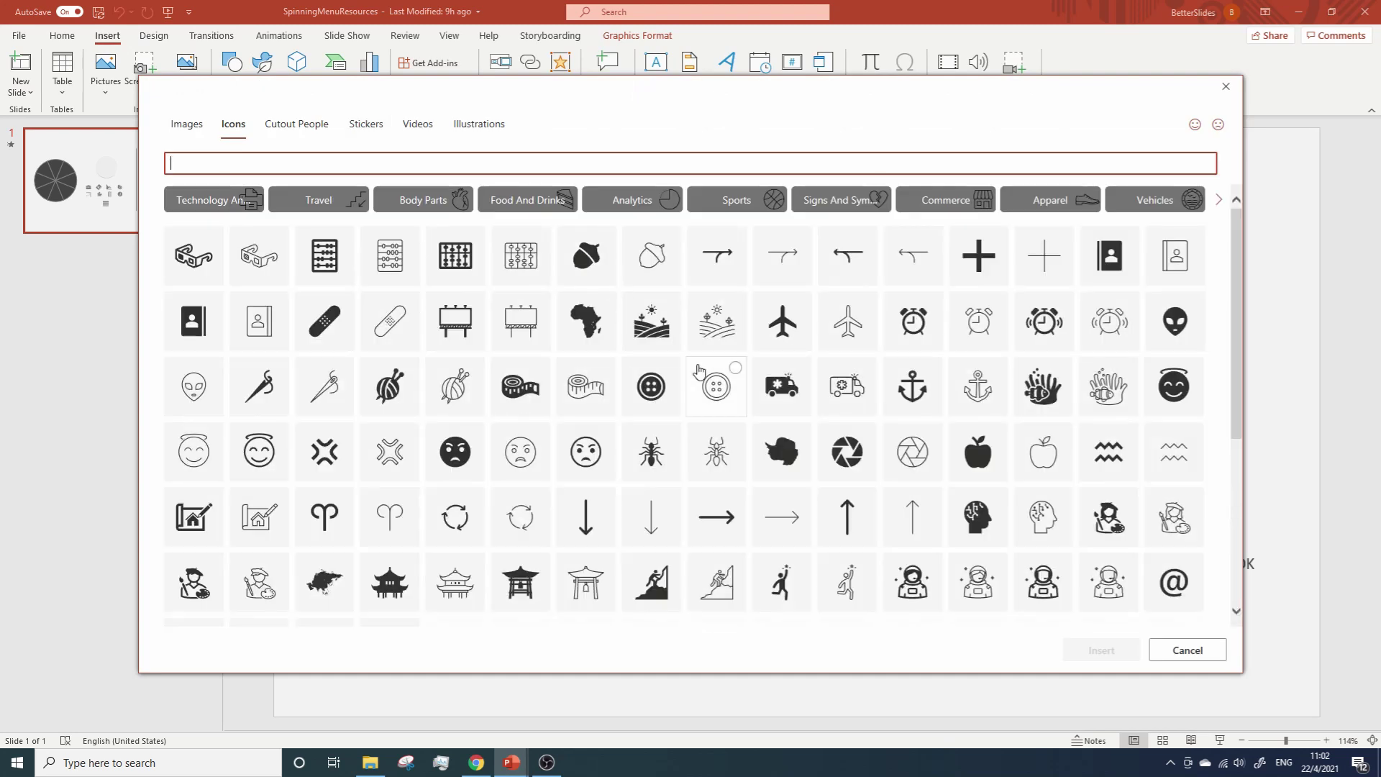
scroll(698, 370, down, 3)
scroll(698, 370, down, 1)
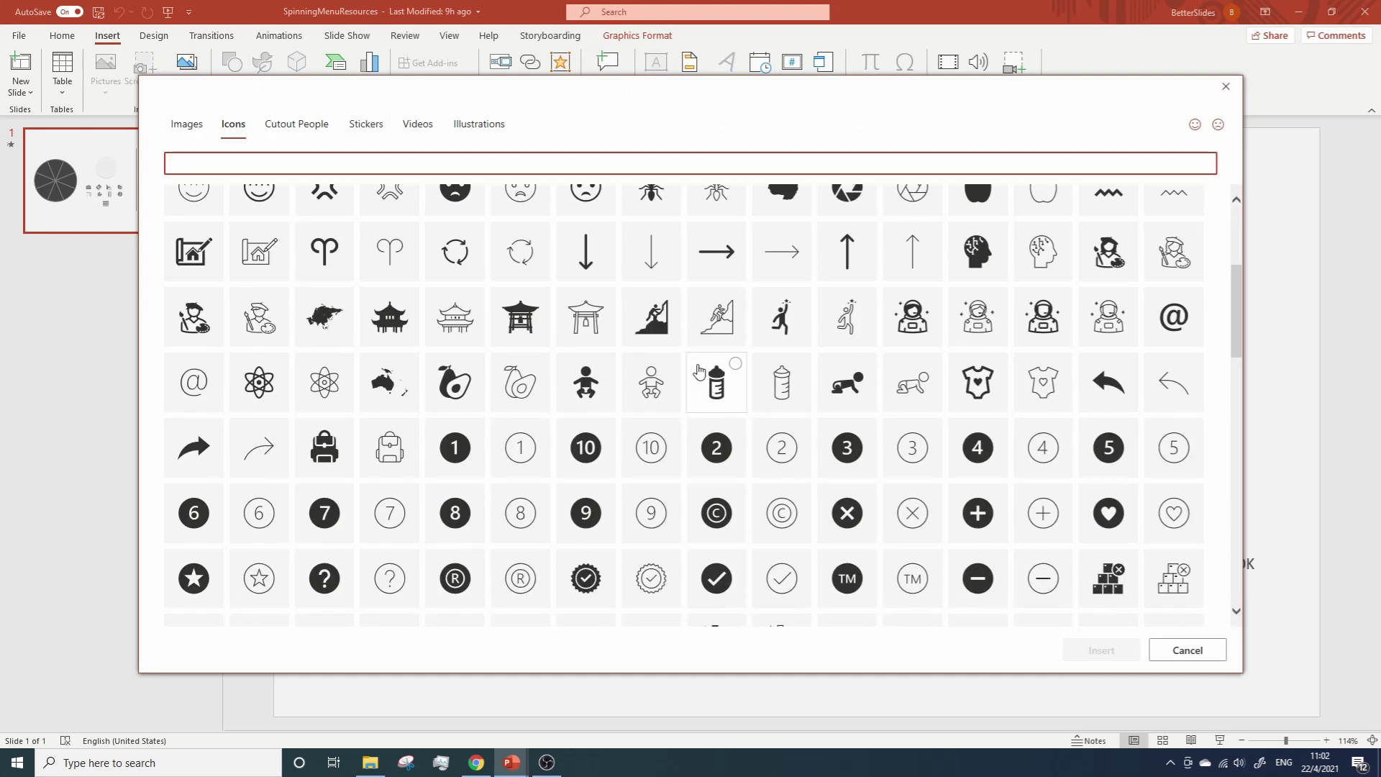
scroll(697, 370, down, 6)
scroll(698, 370, down, 15)
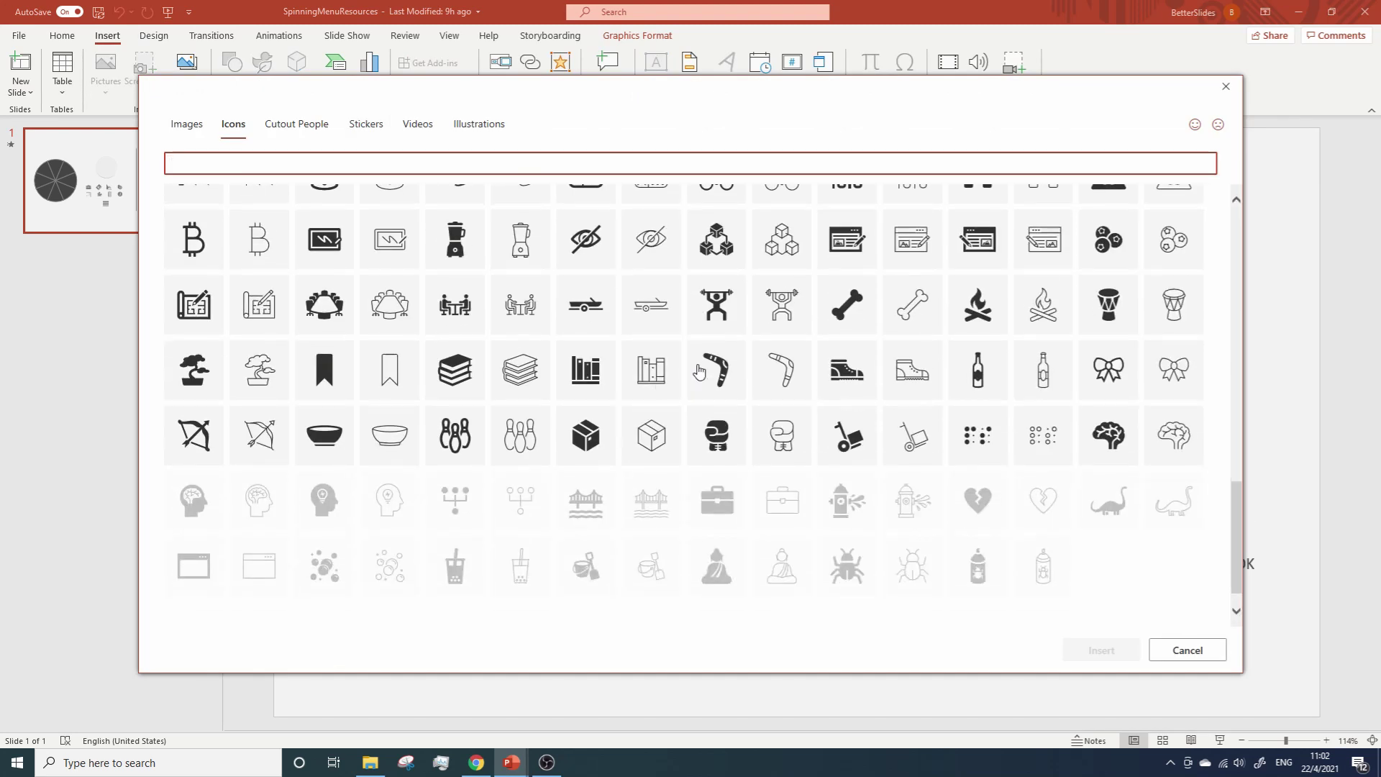
click(1225, 87)
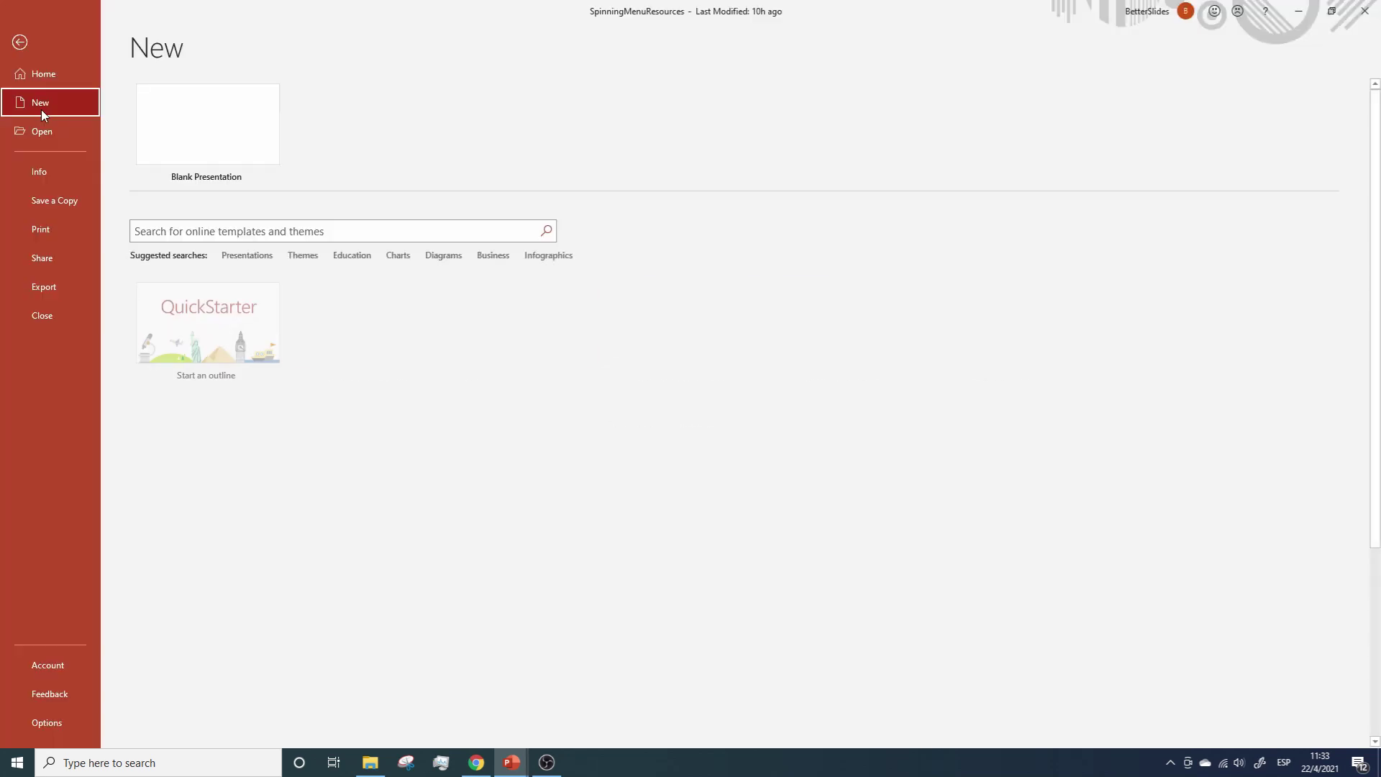
Step: Create a blank presentation and delete the title and subtitle placeholders from its first slide
click(193, 137)
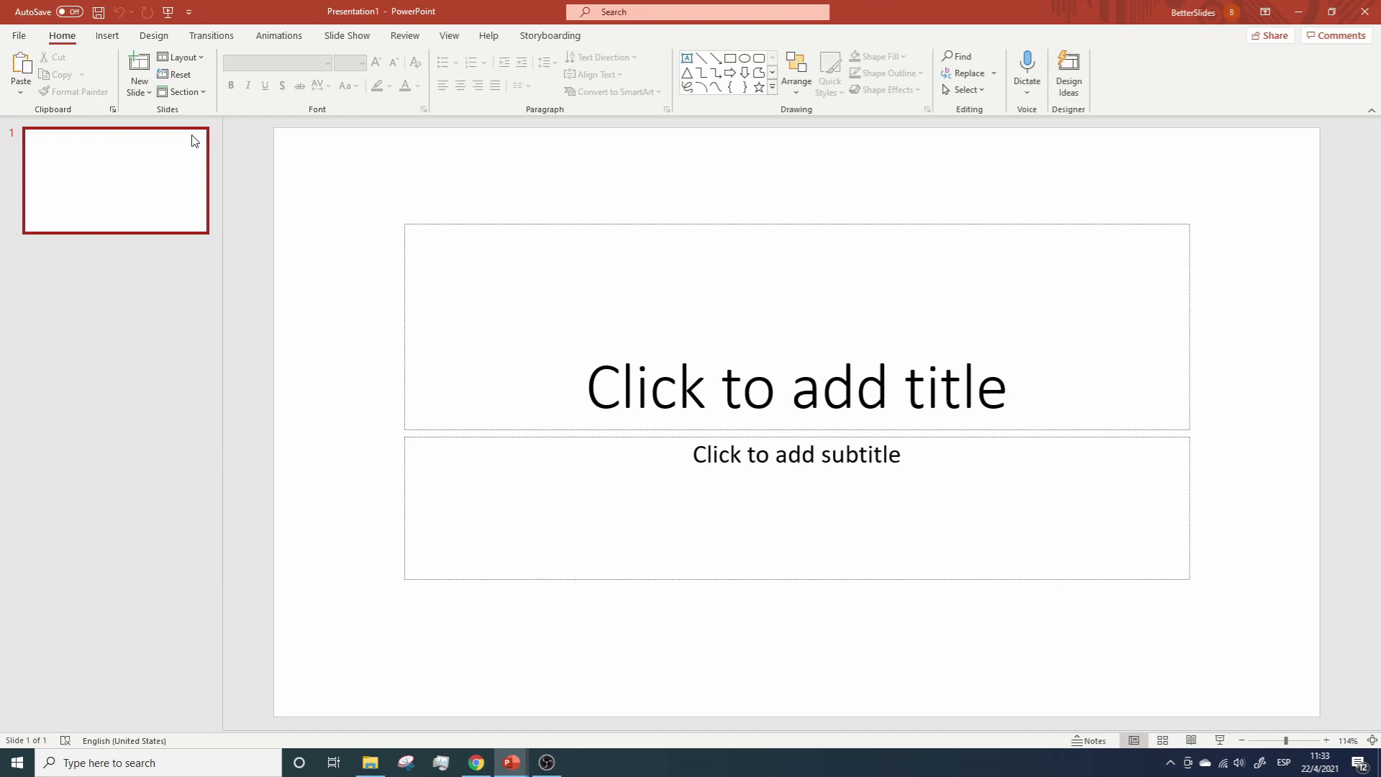
drag(273, 207, 1146, 604)
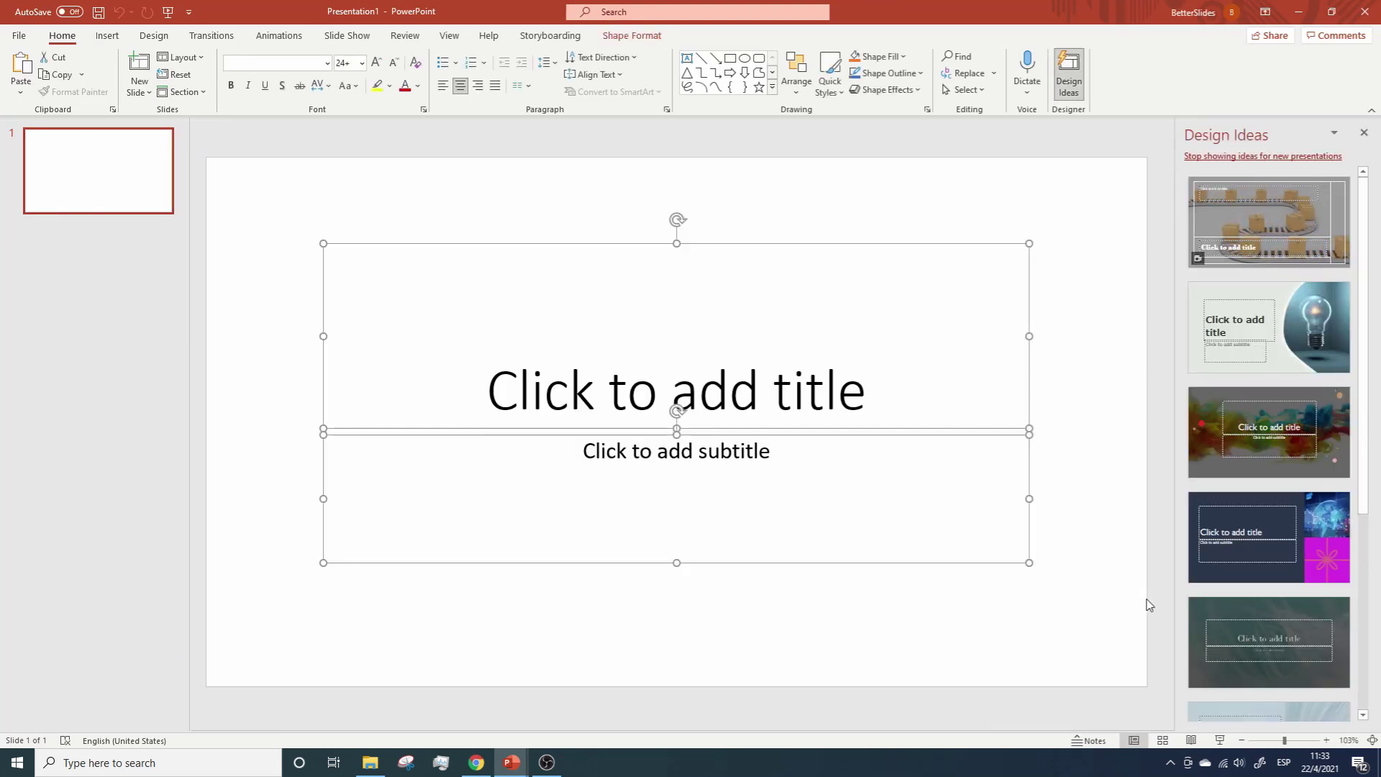
key(Delete)
Step: Add seven blank slides after slide 1 to make eight slides in total
click(80, 180)
key(Return)
key(Return)
key(Return)
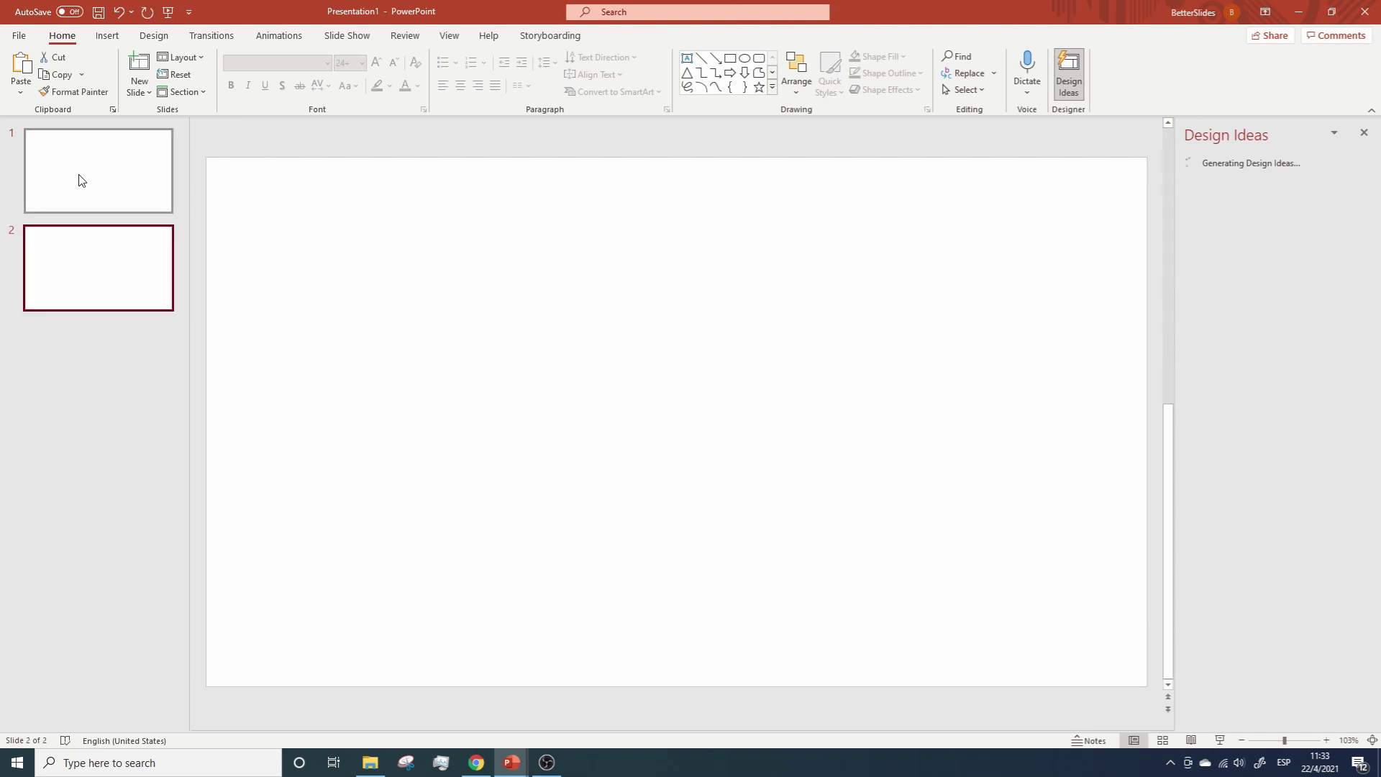
key(Return)
key(Return)
key(Return)
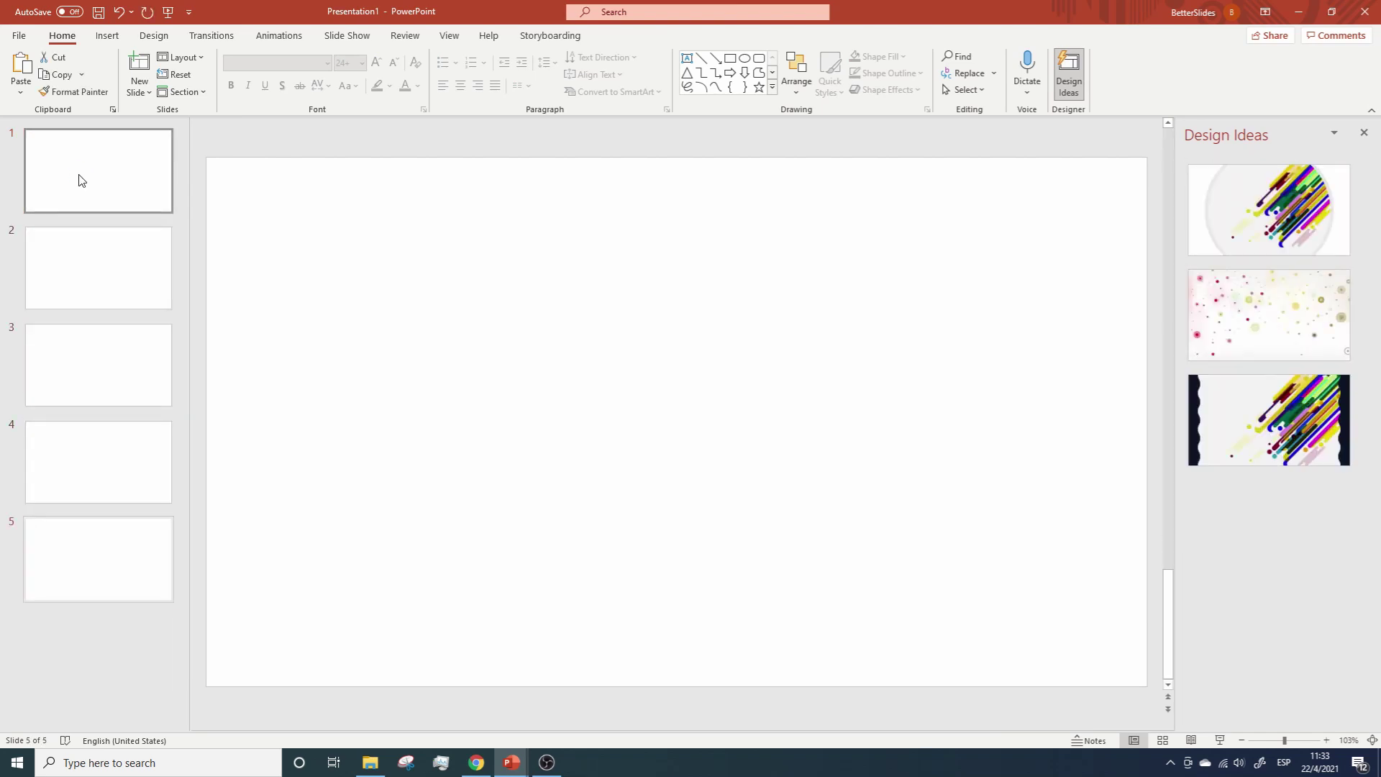
key(Return)
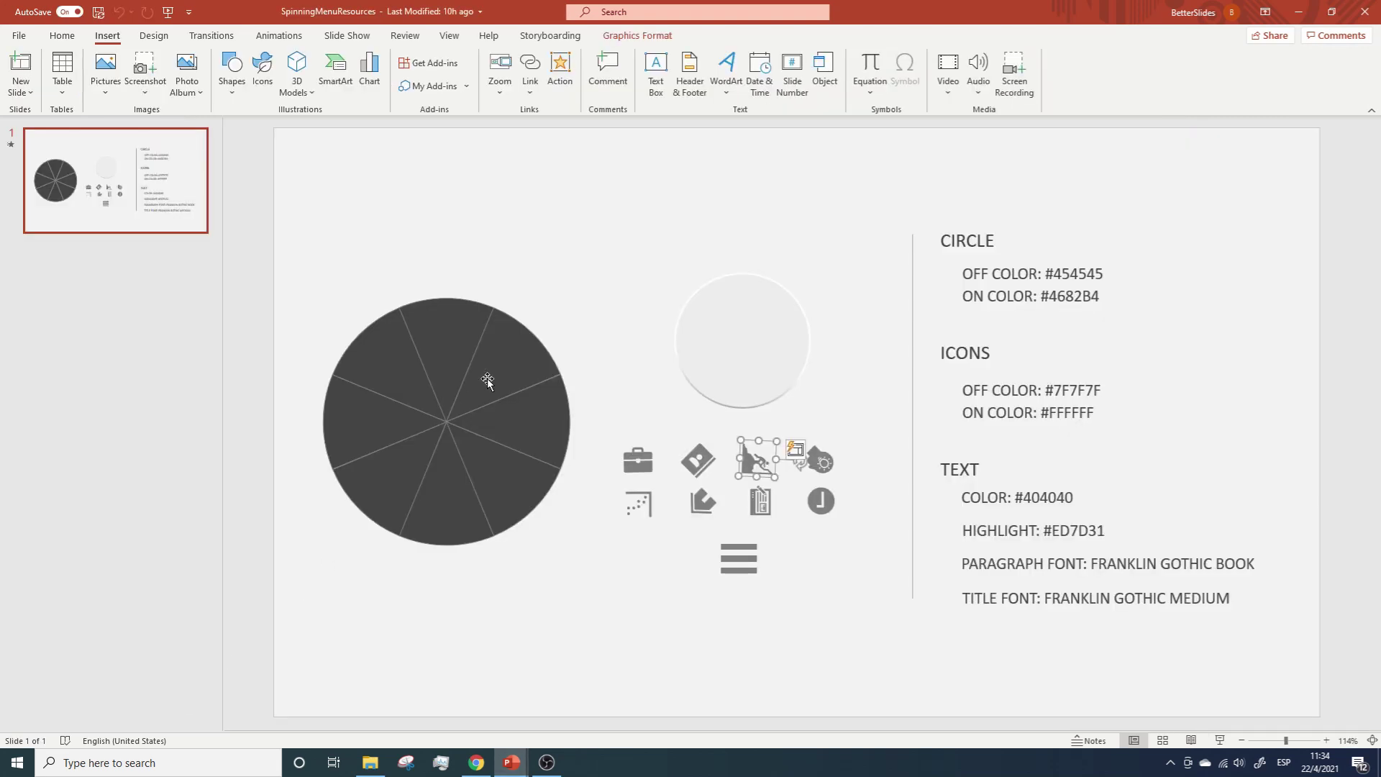
Step: Copy the eight-slice wheel from SpinningMenuResources onto slide 1 of the new presentation
click(486, 378)
drag(487, 380, 489, 383)
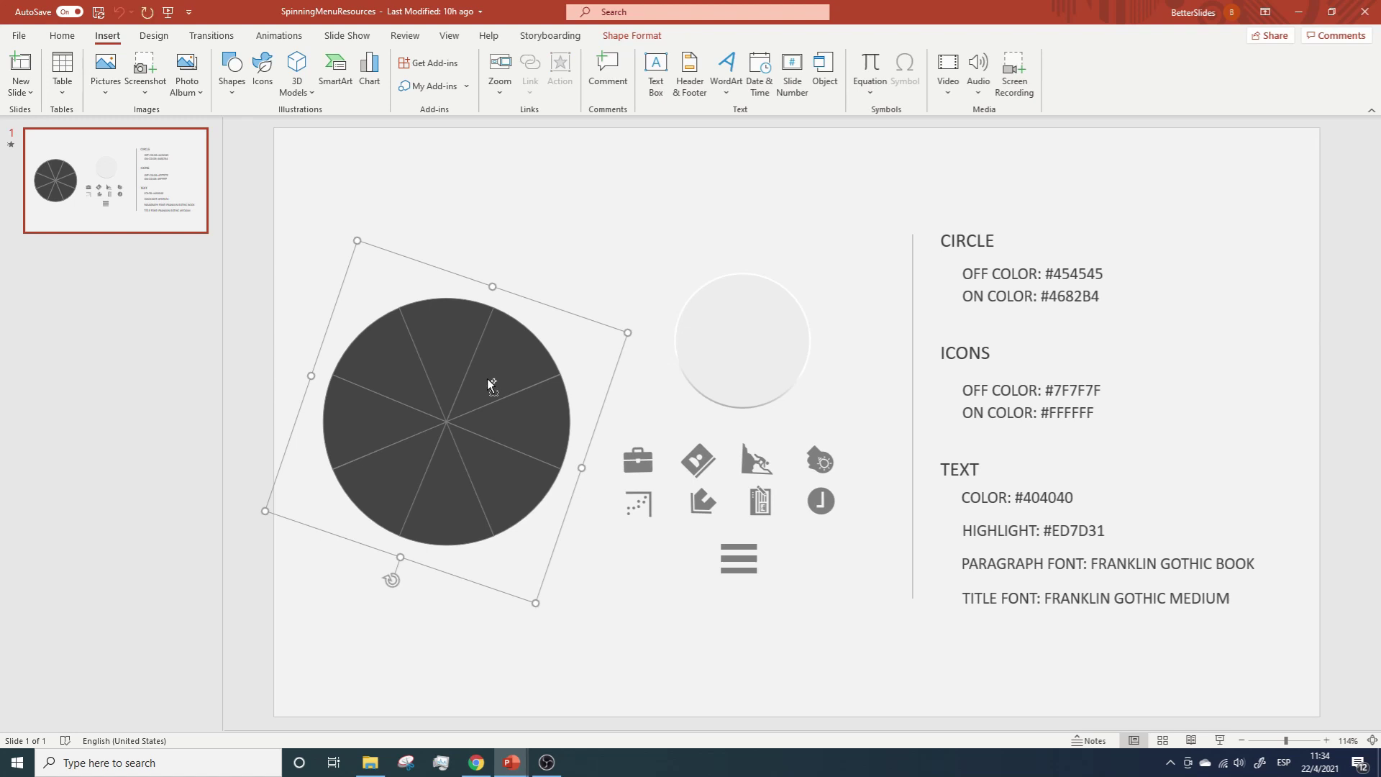
key(alt+Tab)
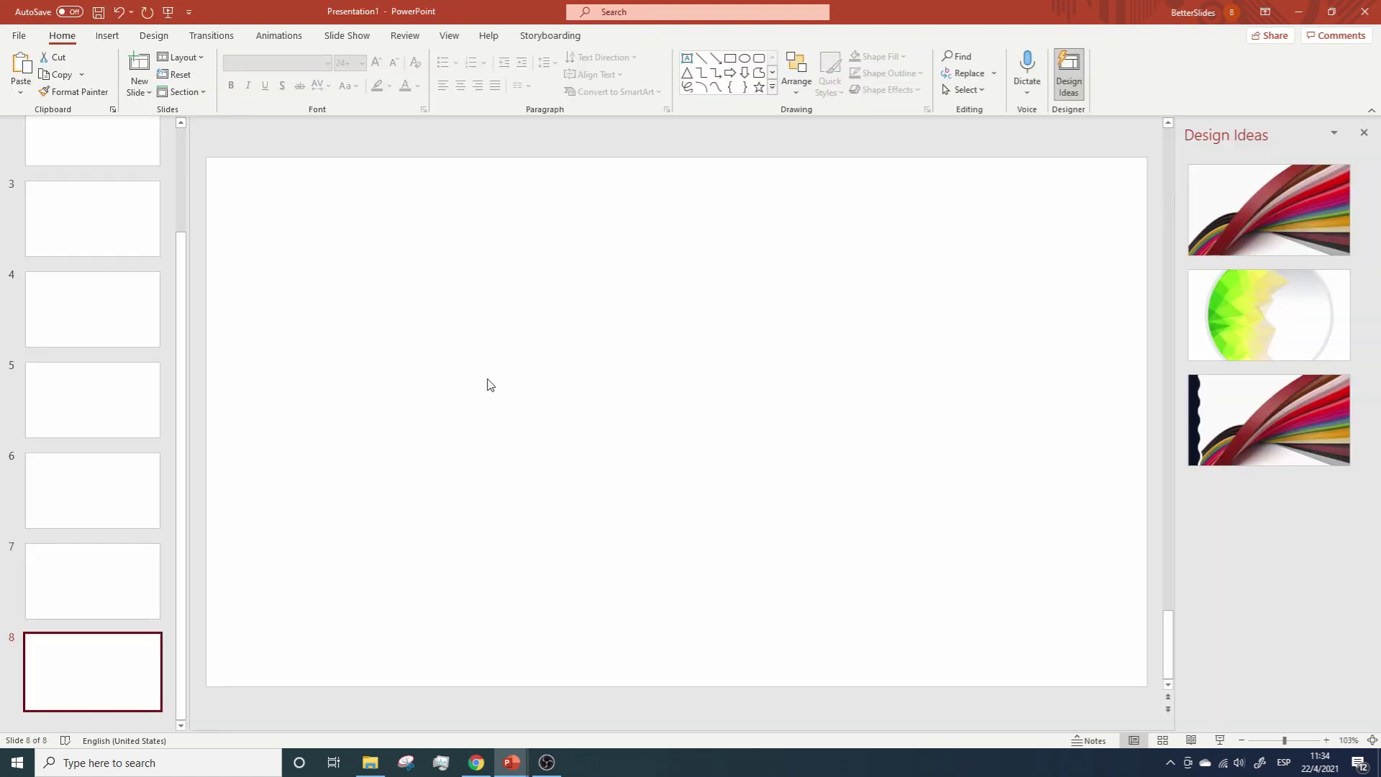
scroll(77, 391, up, 3)
click(43, 151)
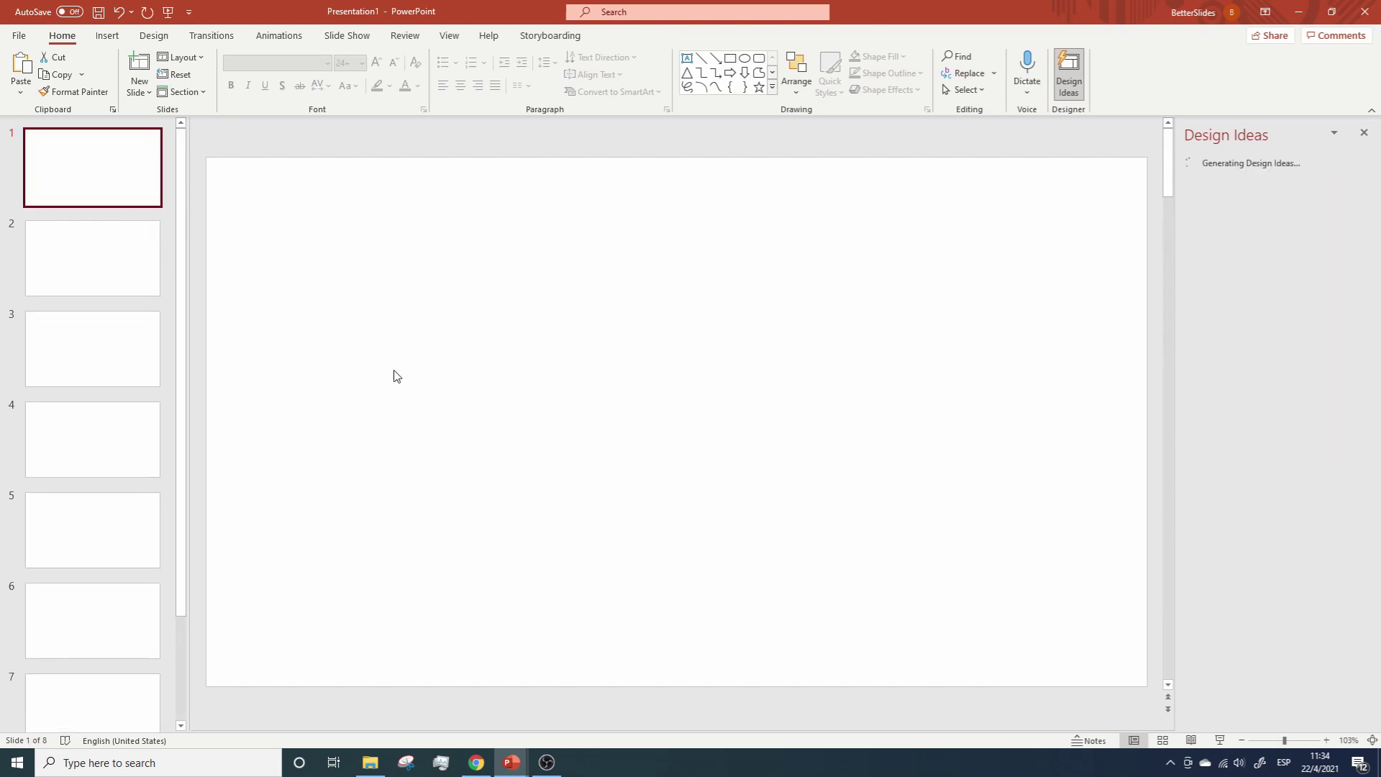
key(ctrl+v)
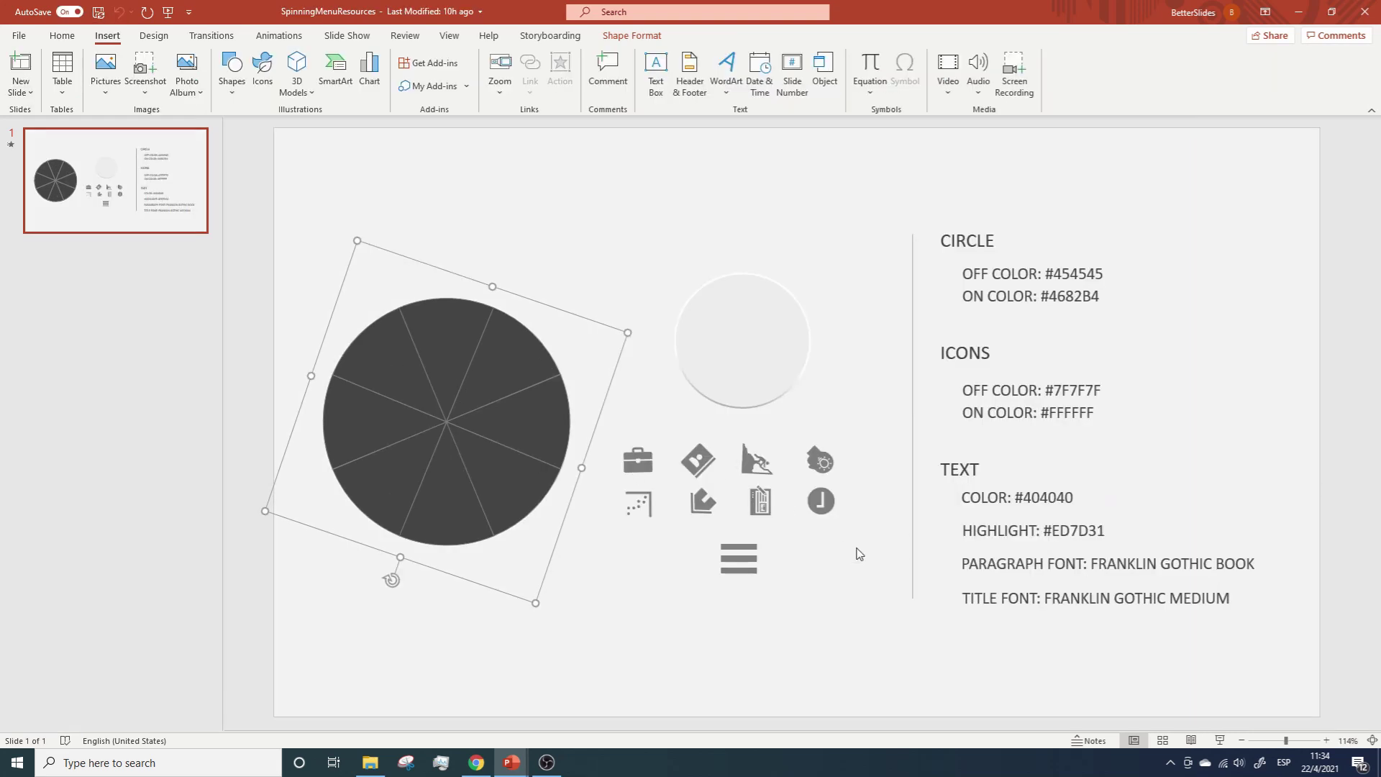
Step: Copy the eight slice icons and the three-bar menu icon from SpinningMenuResources onto slide 1 of the new presentation
click(672, 671)
drag(593, 655, 889, 419)
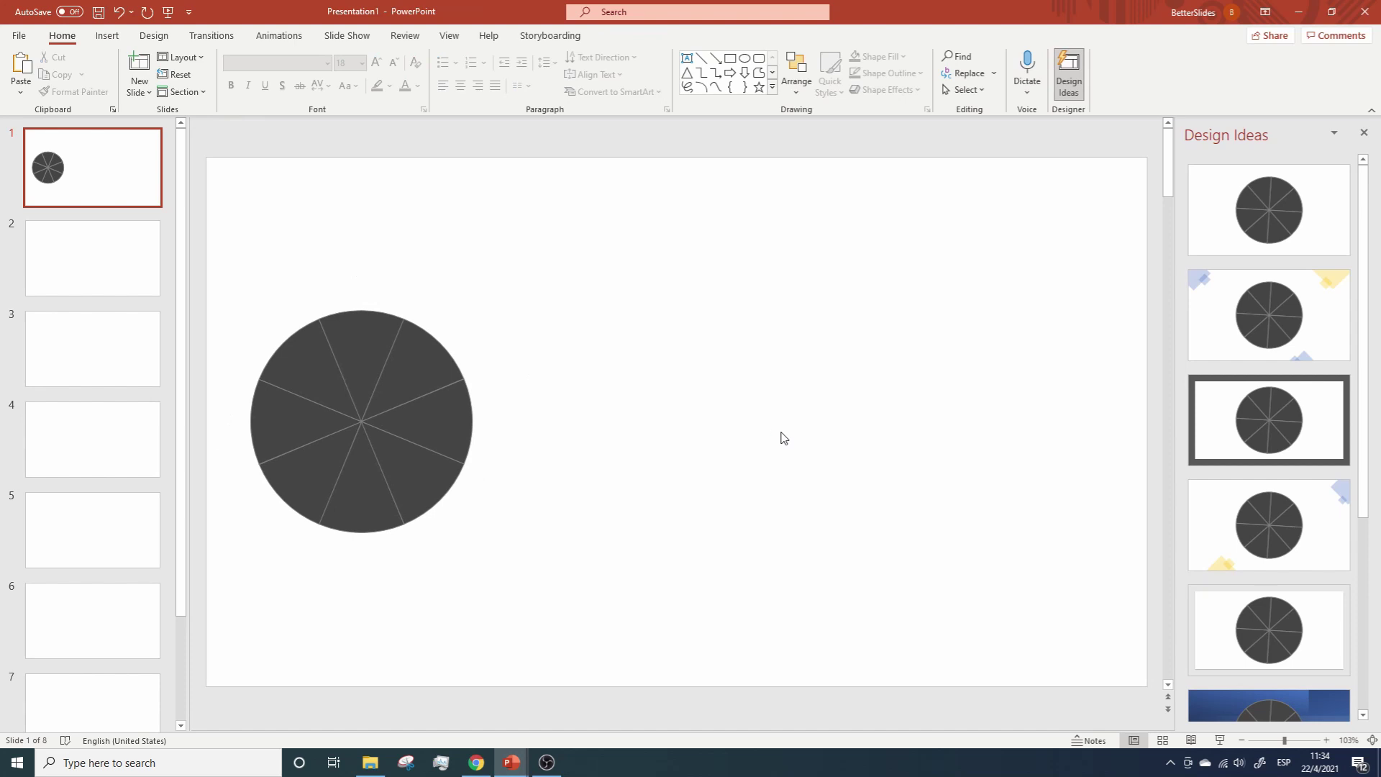
key(ctrl+v)
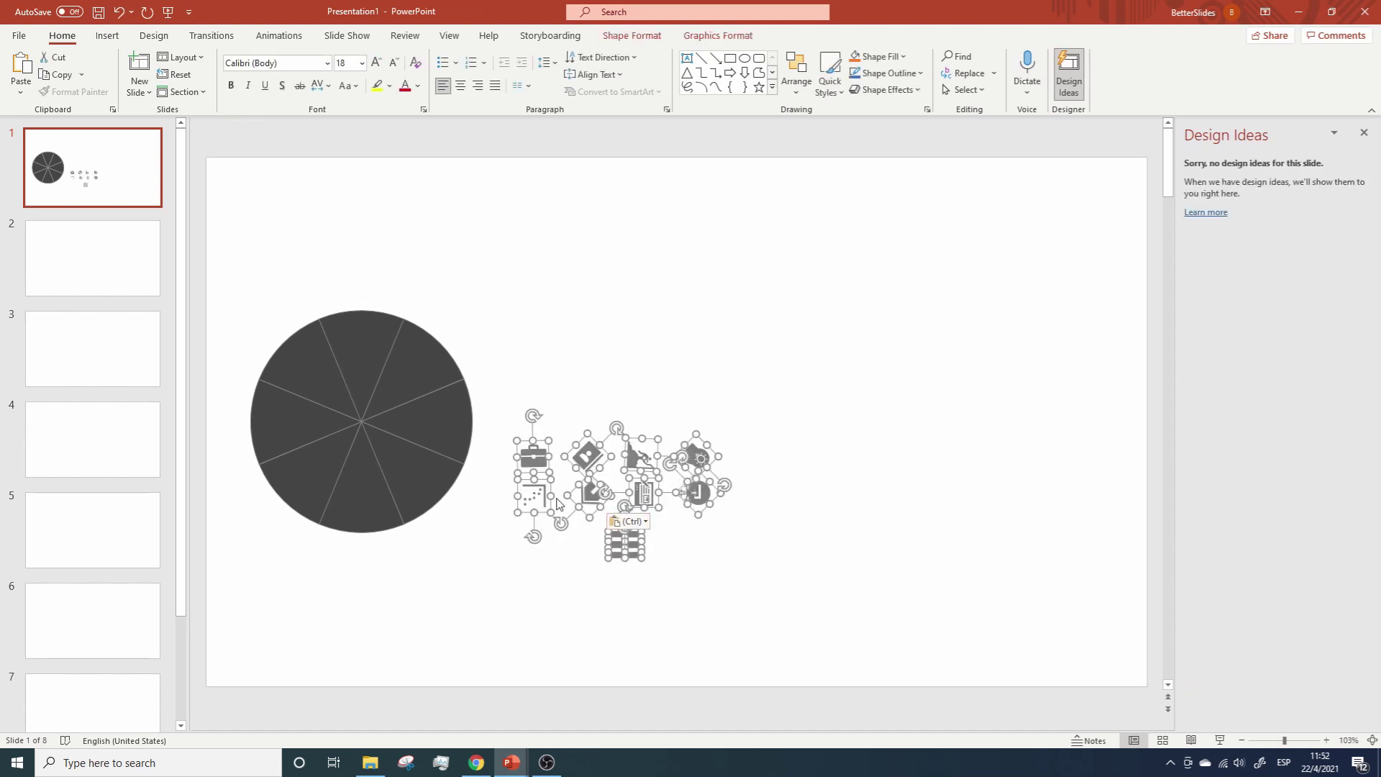
click(523, 563)
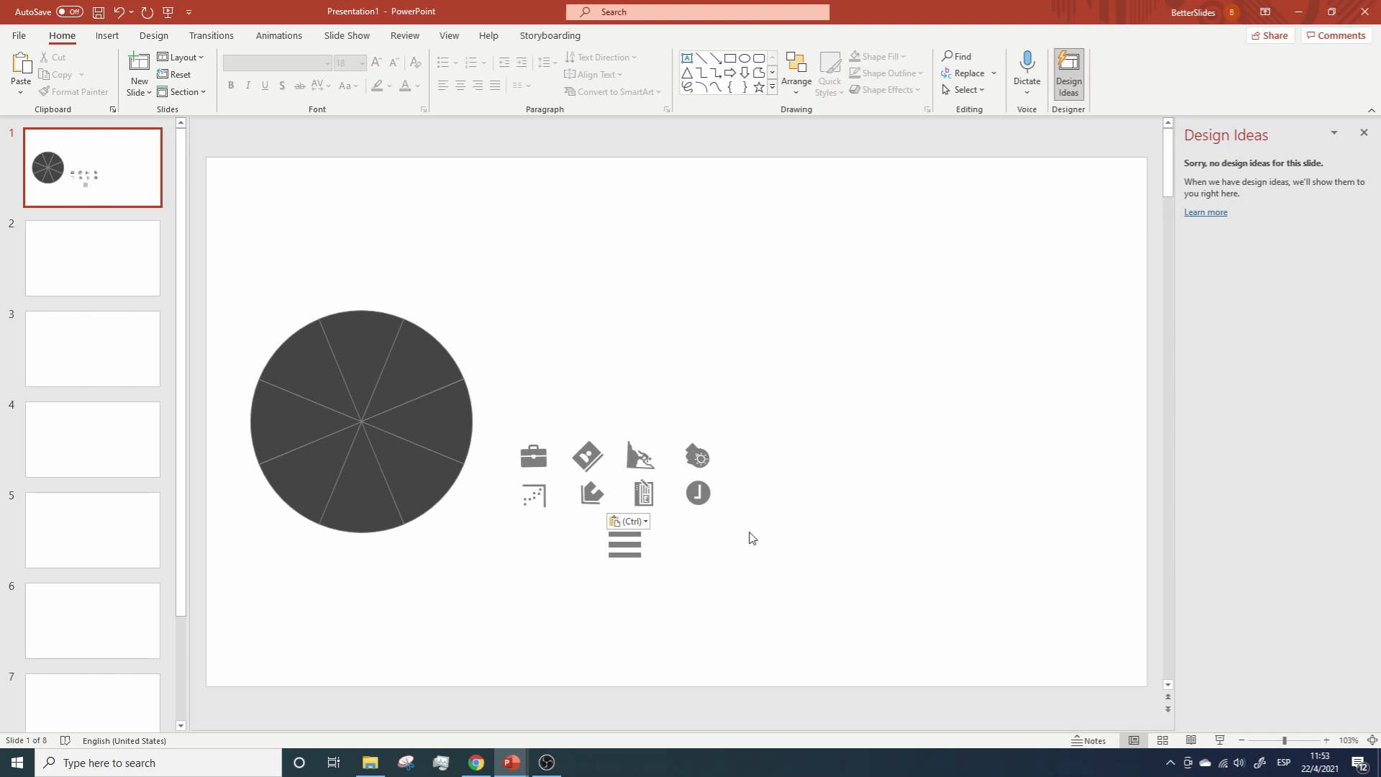
Step: Place each of the eight icons on its own slice around the wheel, starting with the briefcase on the right-hand slice
drag(533, 456, 443, 422)
drag(579, 457, 415, 480)
drag(640, 455, 364, 503)
drag(696, 457, 300, 481)
drag(534, 495, 277, 422)
mouse_move(591, 493)
mouse_down()
mouse_move(274, 333)
mouse_move(326, 369)
mouse_up()
drag(644, 494, 359, 338)
mouse_move(701, 500)
mouse_down()
mouse_move(416, 404)
mouse_move(430, 369)
mouse_up()
click(489, 437)
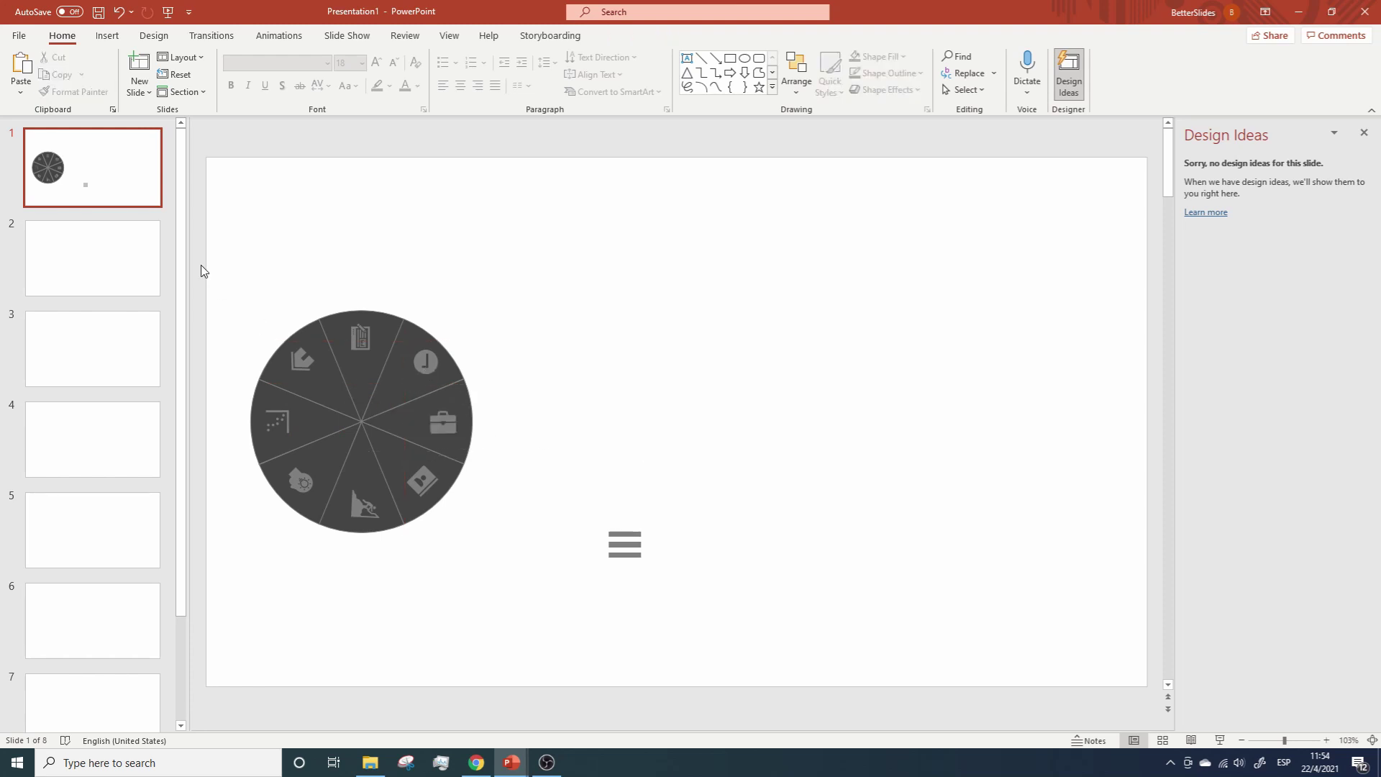
Step: Group the wheel and its eight icons into one object, leaving out the three-bar menu icon
drag(209, 276, 568, 612)
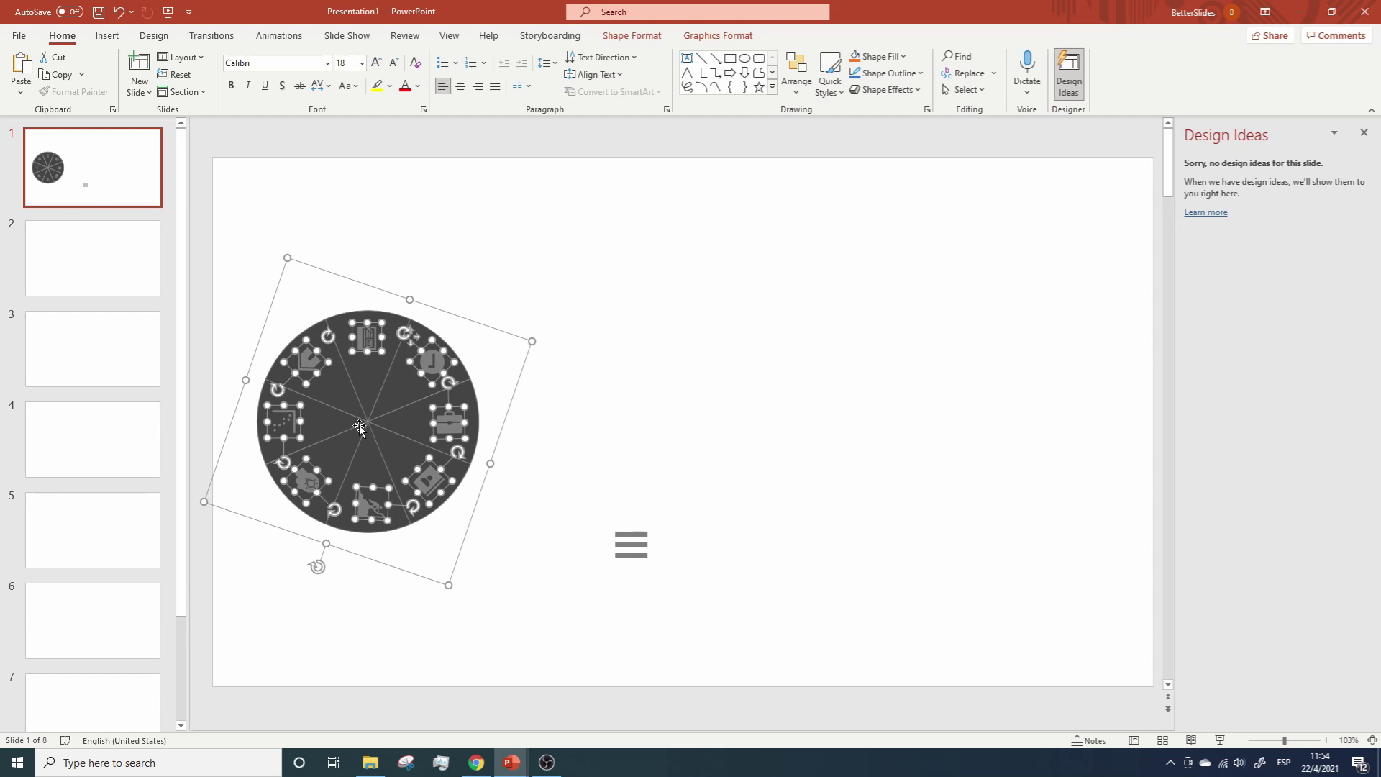
right_click(359, 427)
mouse_move(420, 528)
click(493, 530)
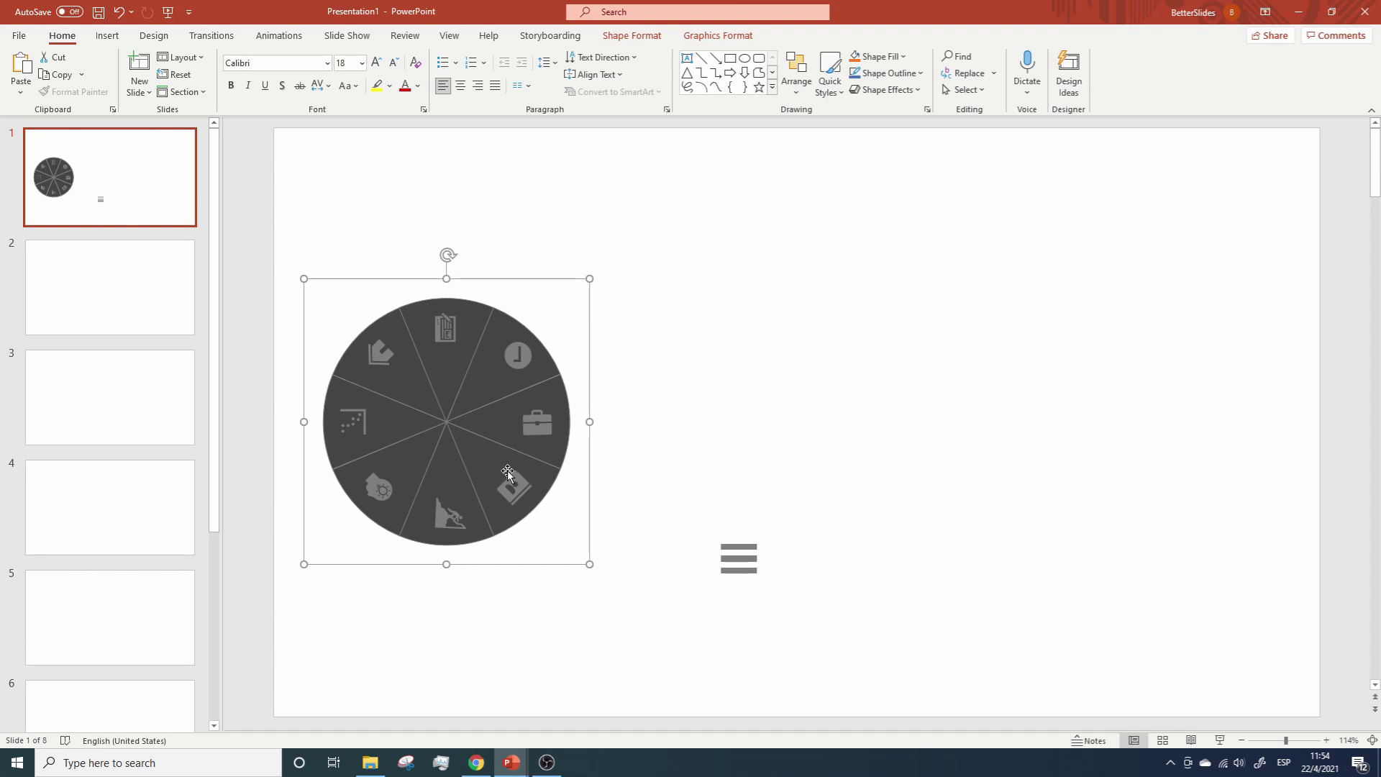
Step: Draw a horizontal guide line about 4.22" long across the wheel's lower part and rotate the wheel group about 135° clockwise
click(107, 37)
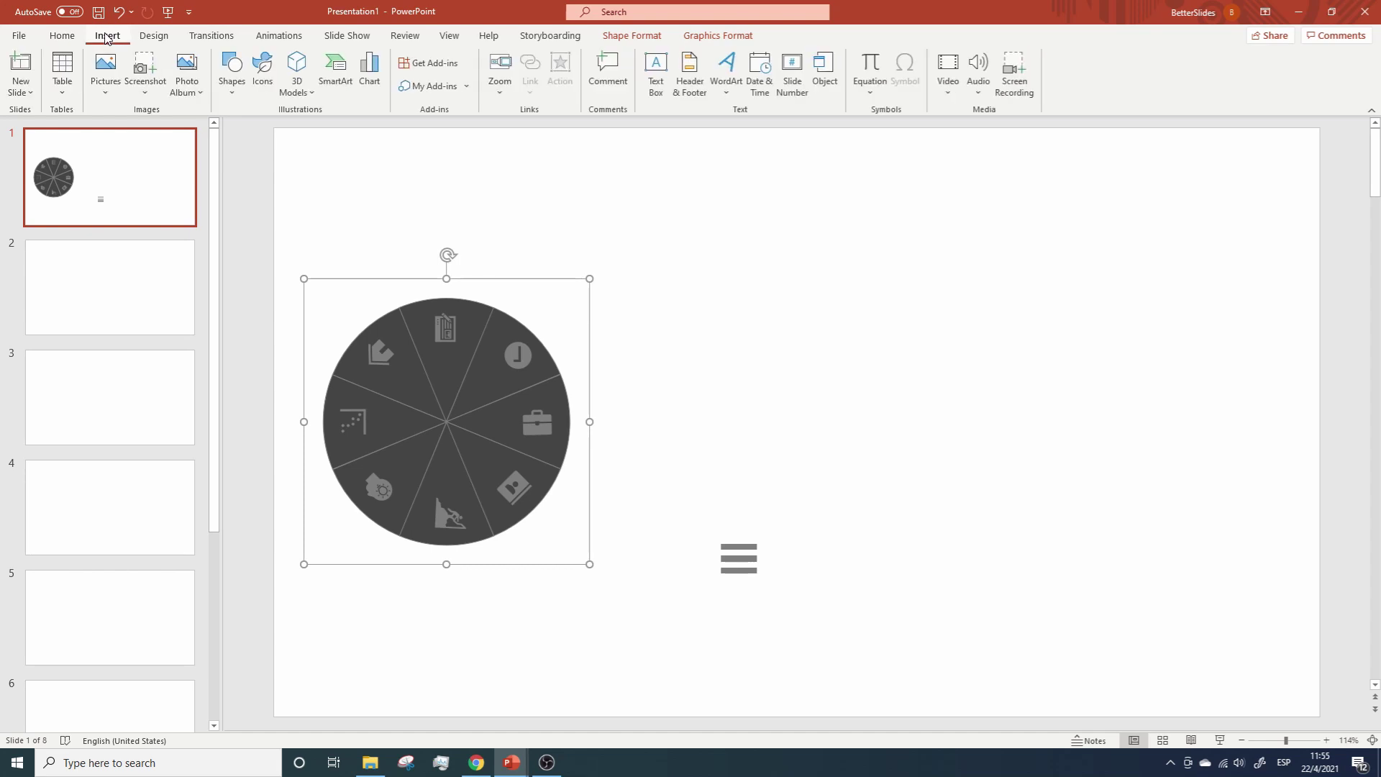
click(230, 92)
click(241, 130)
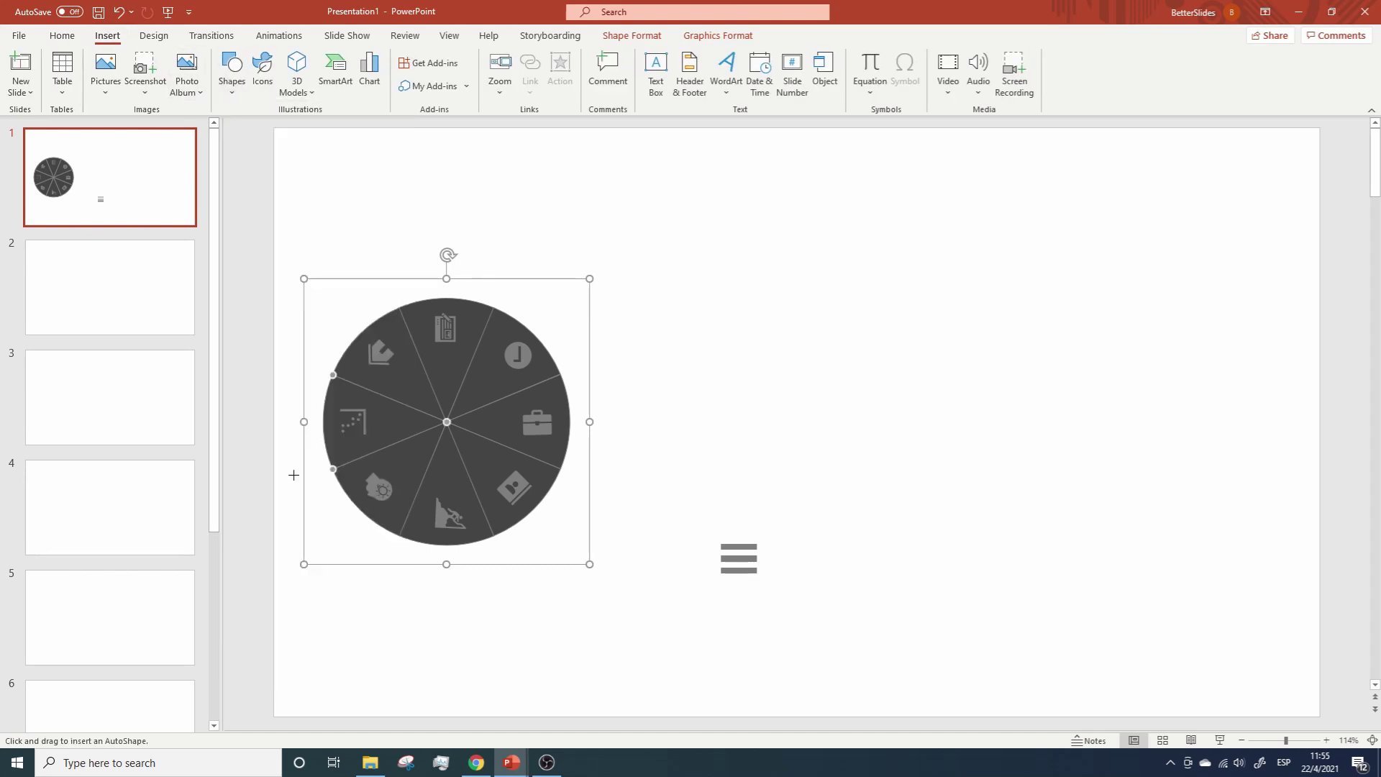
drag(291, 476, 623, 477)
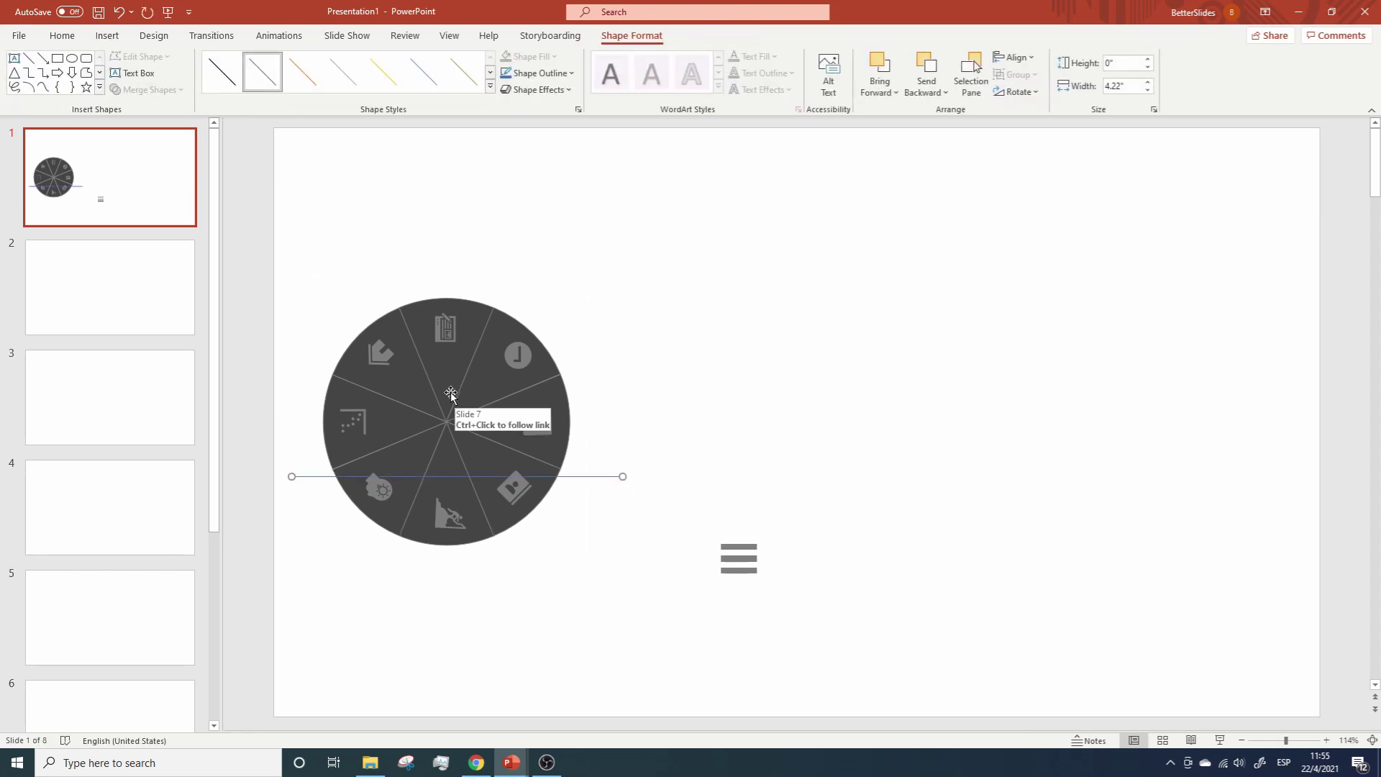
drag(447, 256, 535, 515)
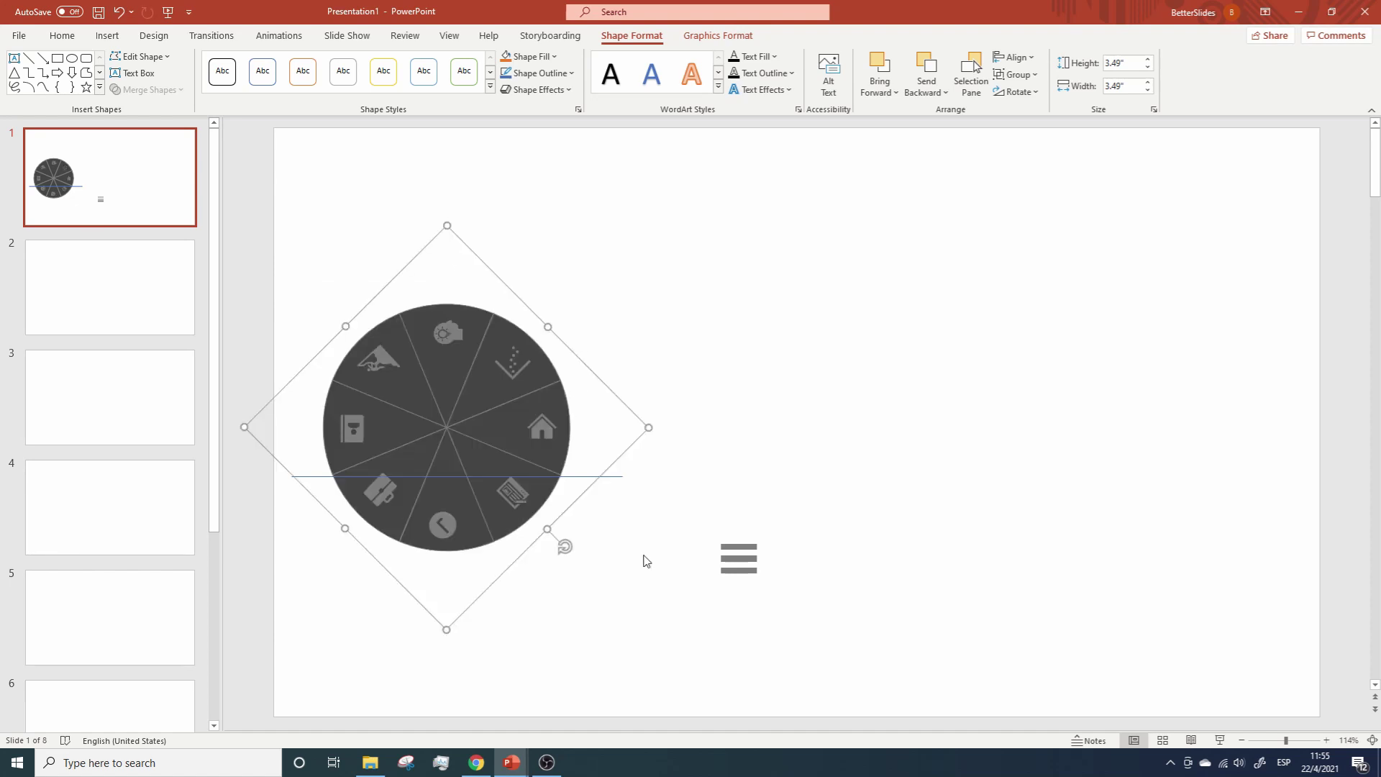
click(646, 560)
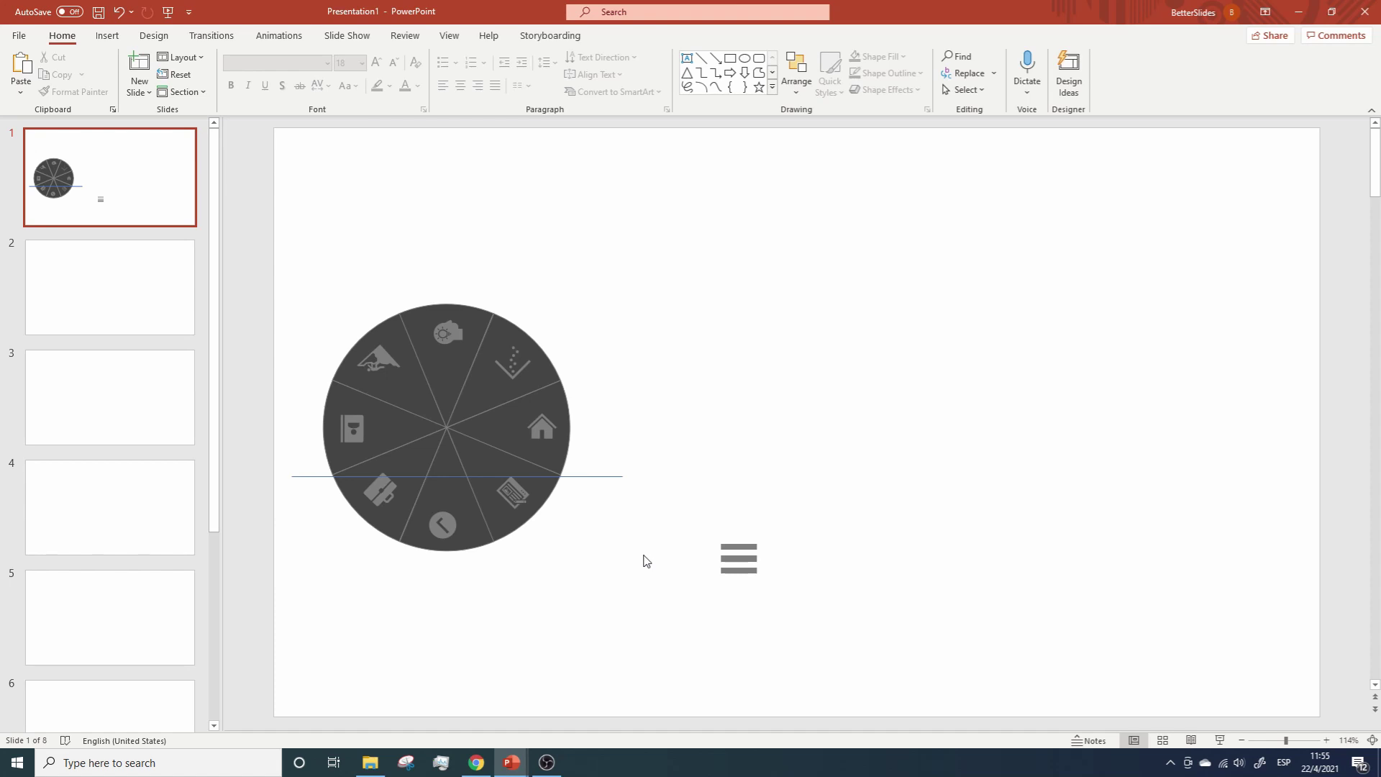
Step: Fill the wheel slice holding the house icon with the circle's ON color #4682B4, copied from SpinningMenuResources
click(503, 427)
click(503, 428)
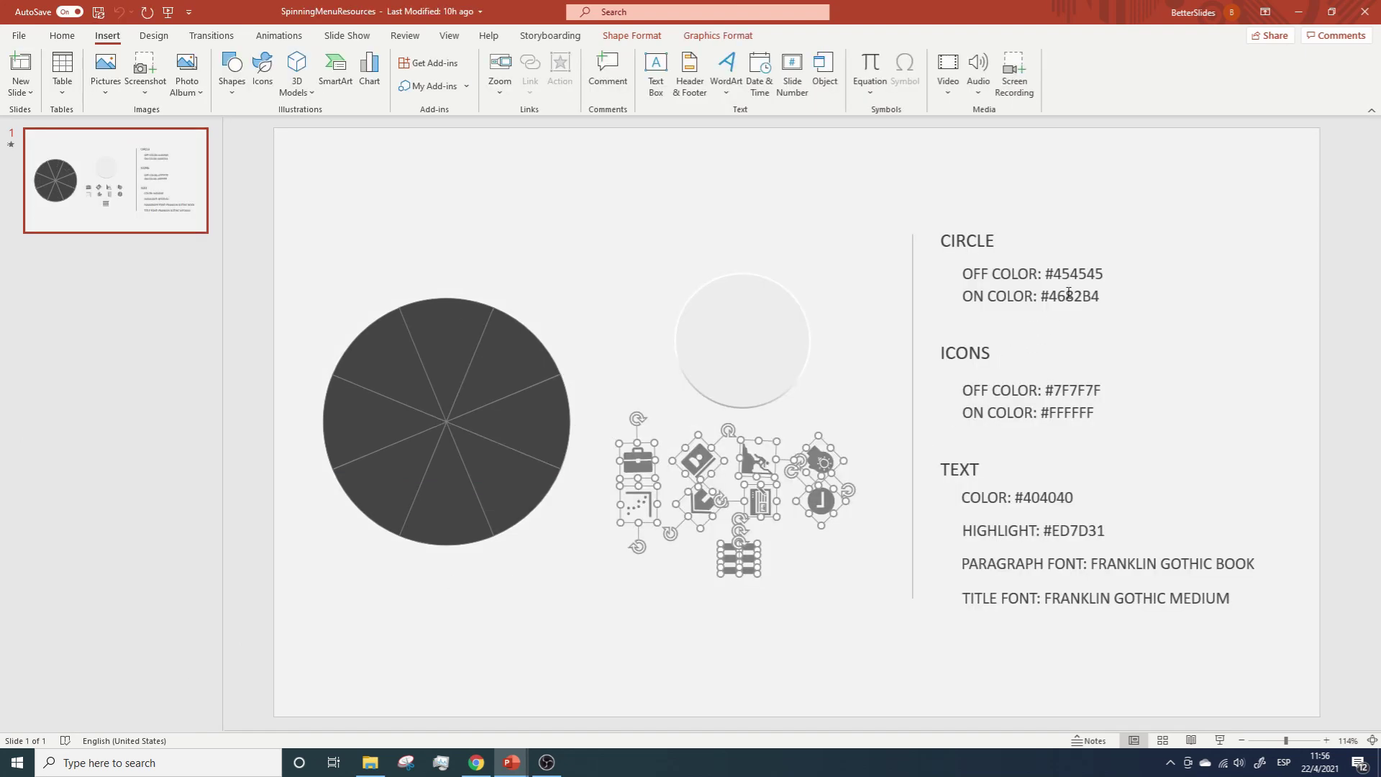
click(1072, 294)
double_click(1072, 296)
key(ctrl+c)
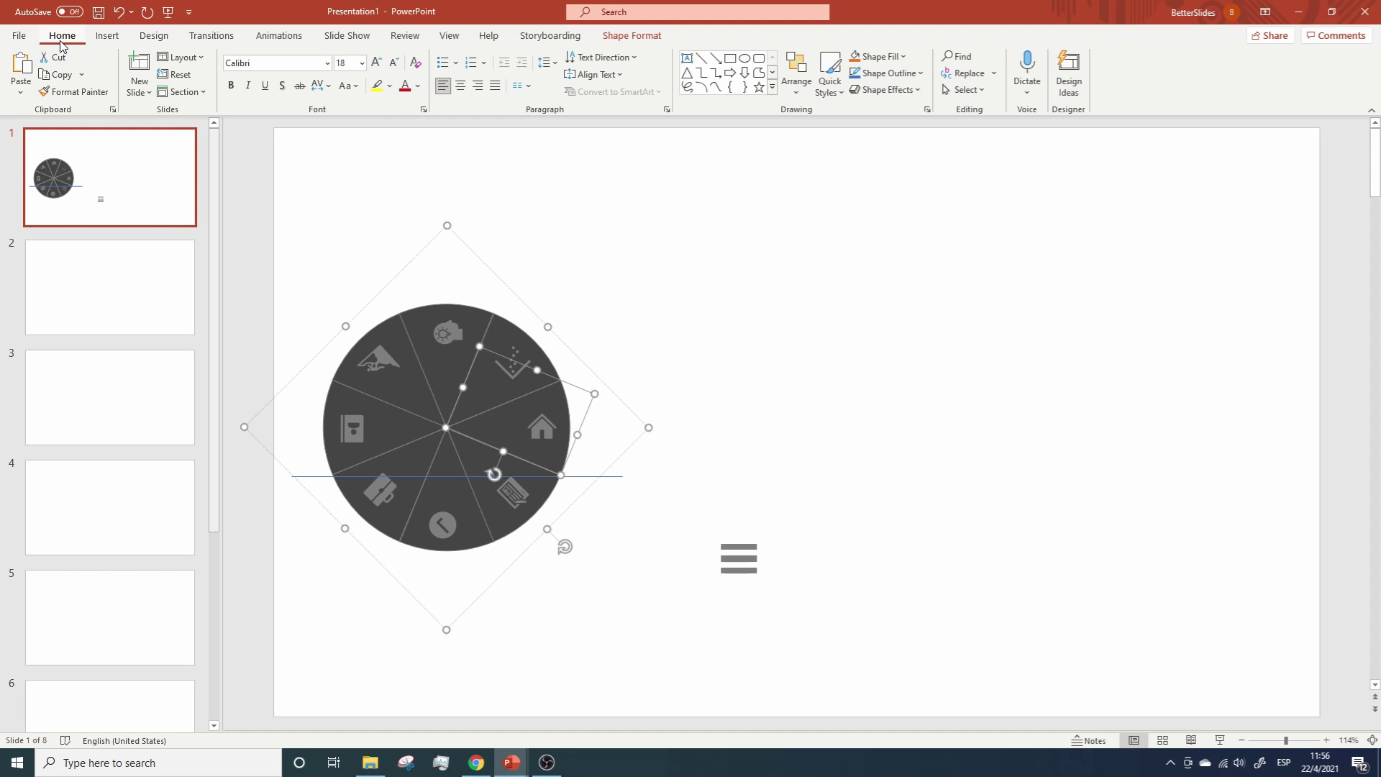
click(899, 58)
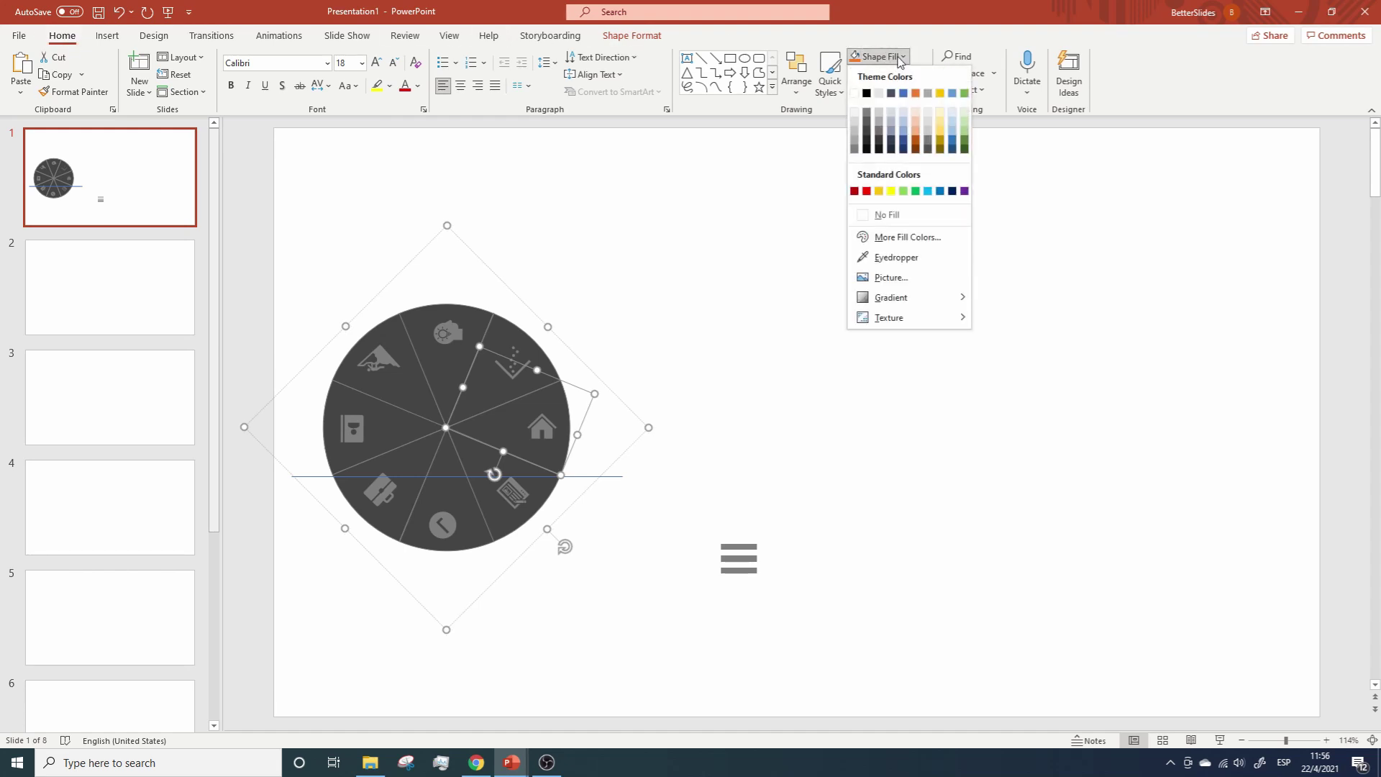
click(897, 236)
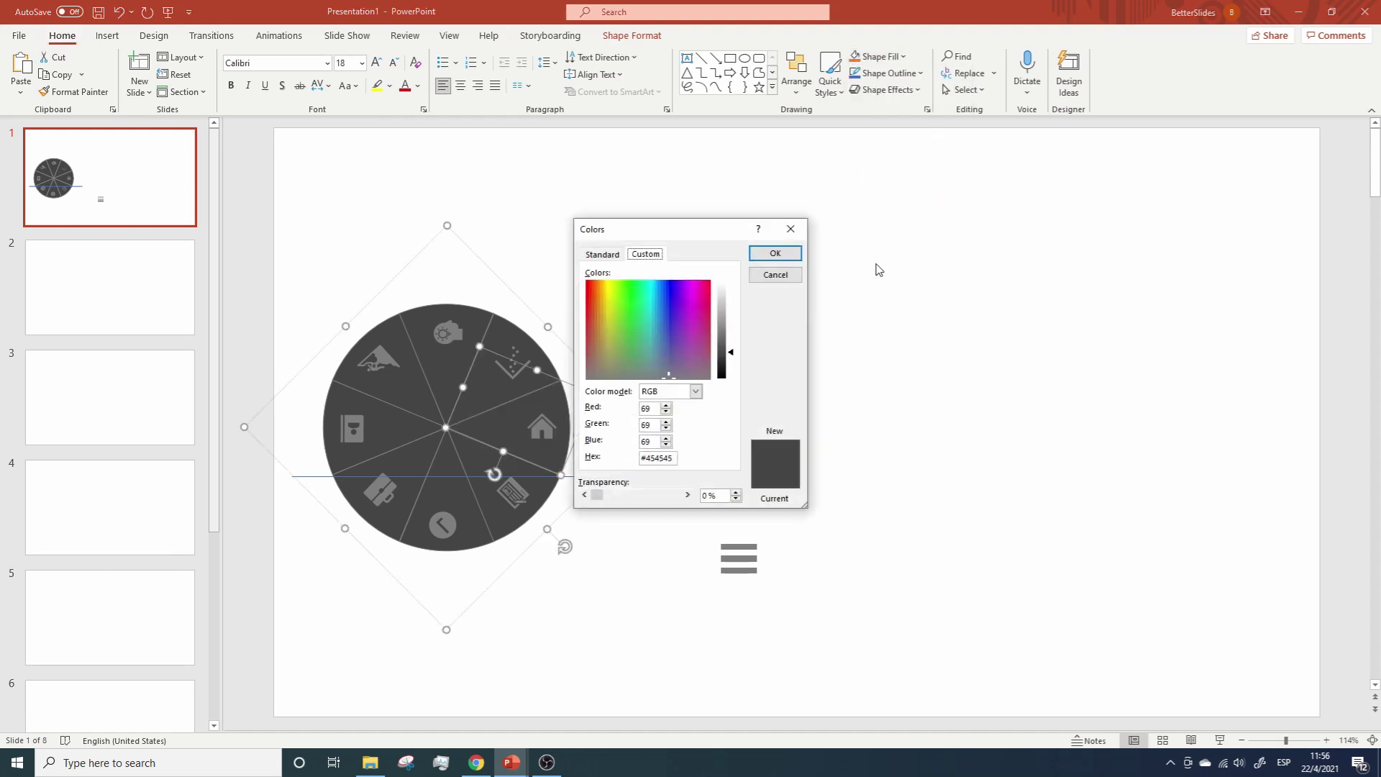
double_click(657, 457)
key(ctrl+v)
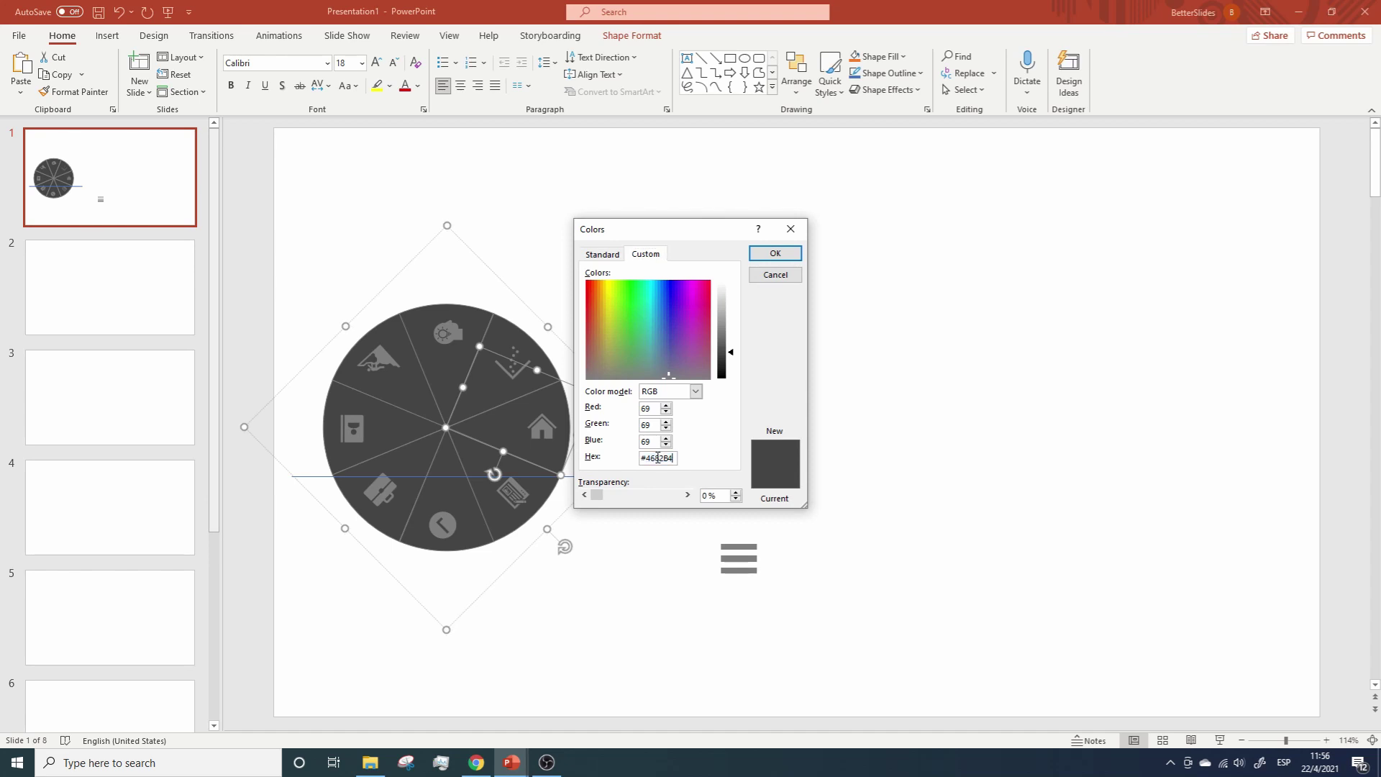
click(765, 259)
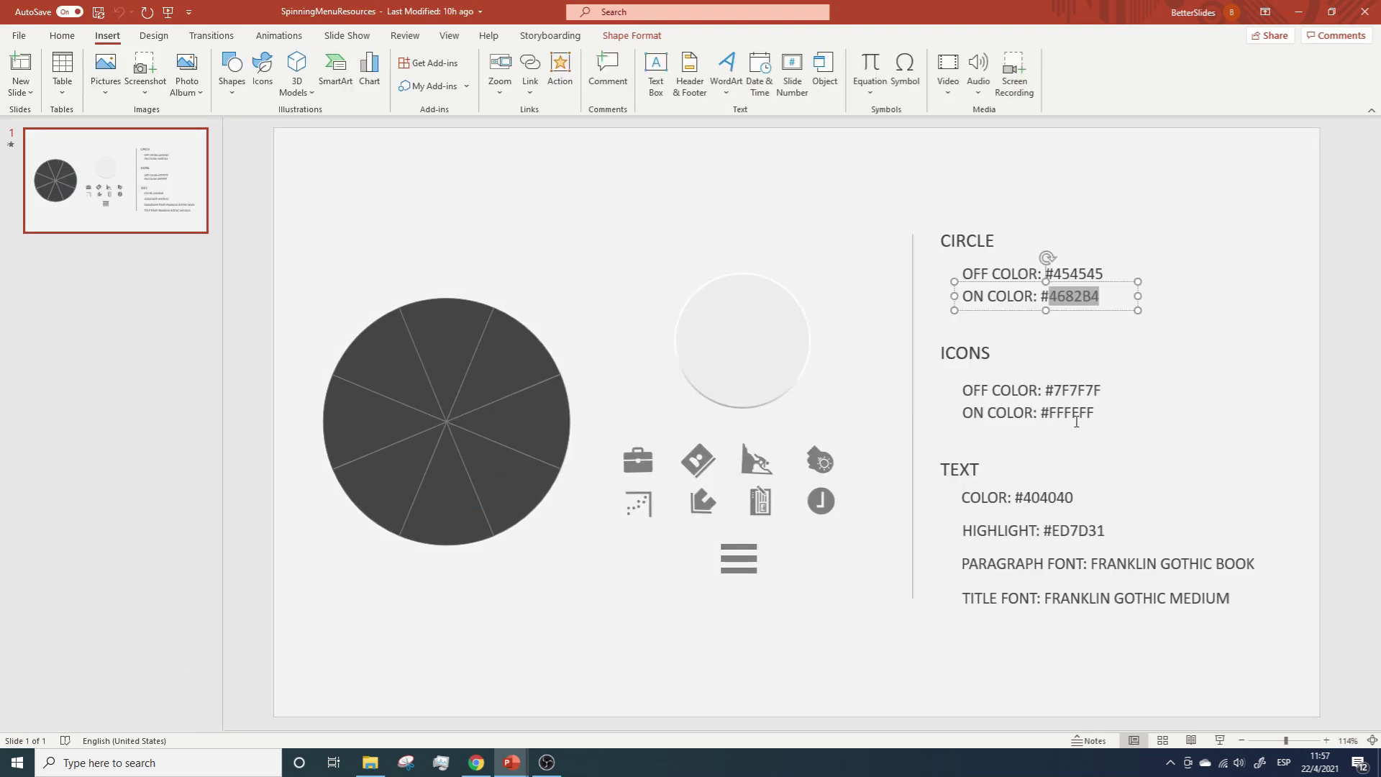
Step: Recolor the house icon on the blue slice with the icons' ON color #FFFFFF from SpinningMenuResources
double_click(1072, 418)
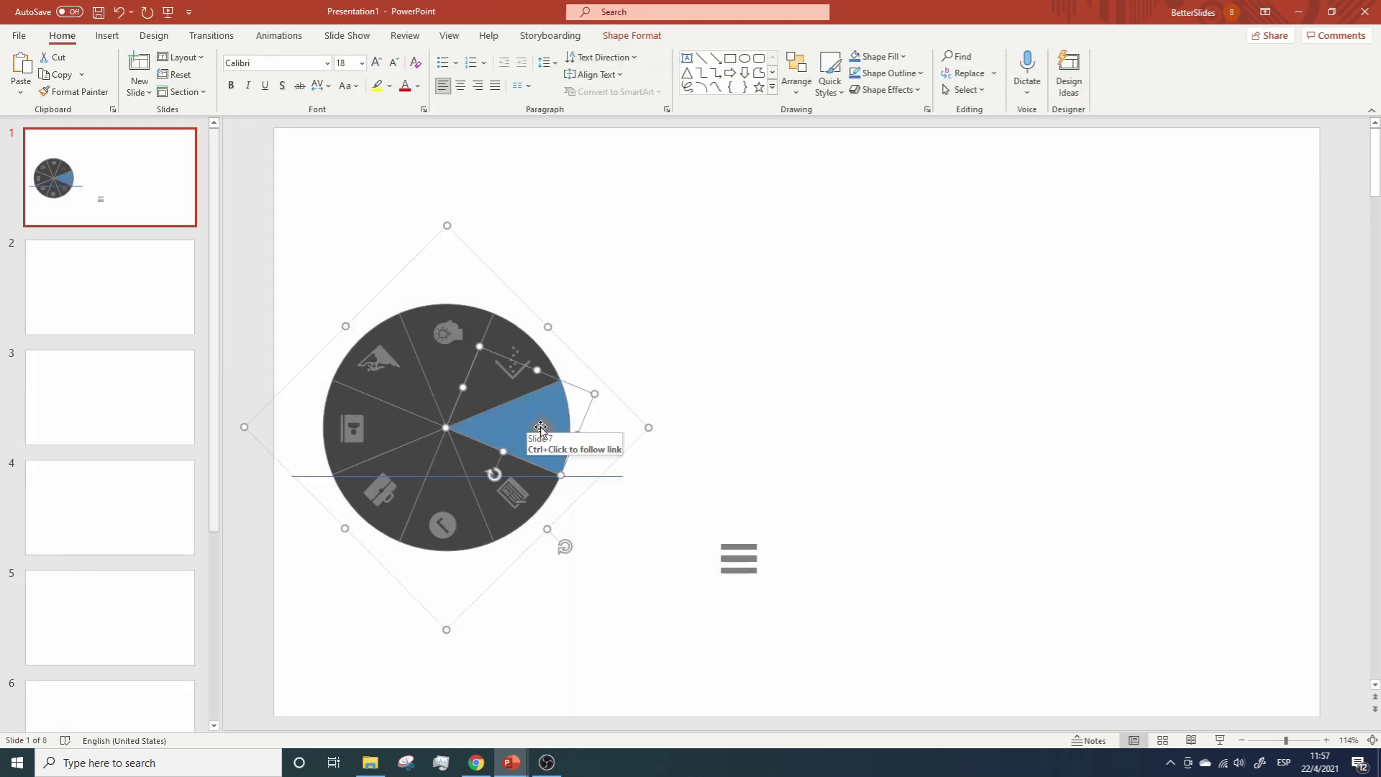
click(541, 426)
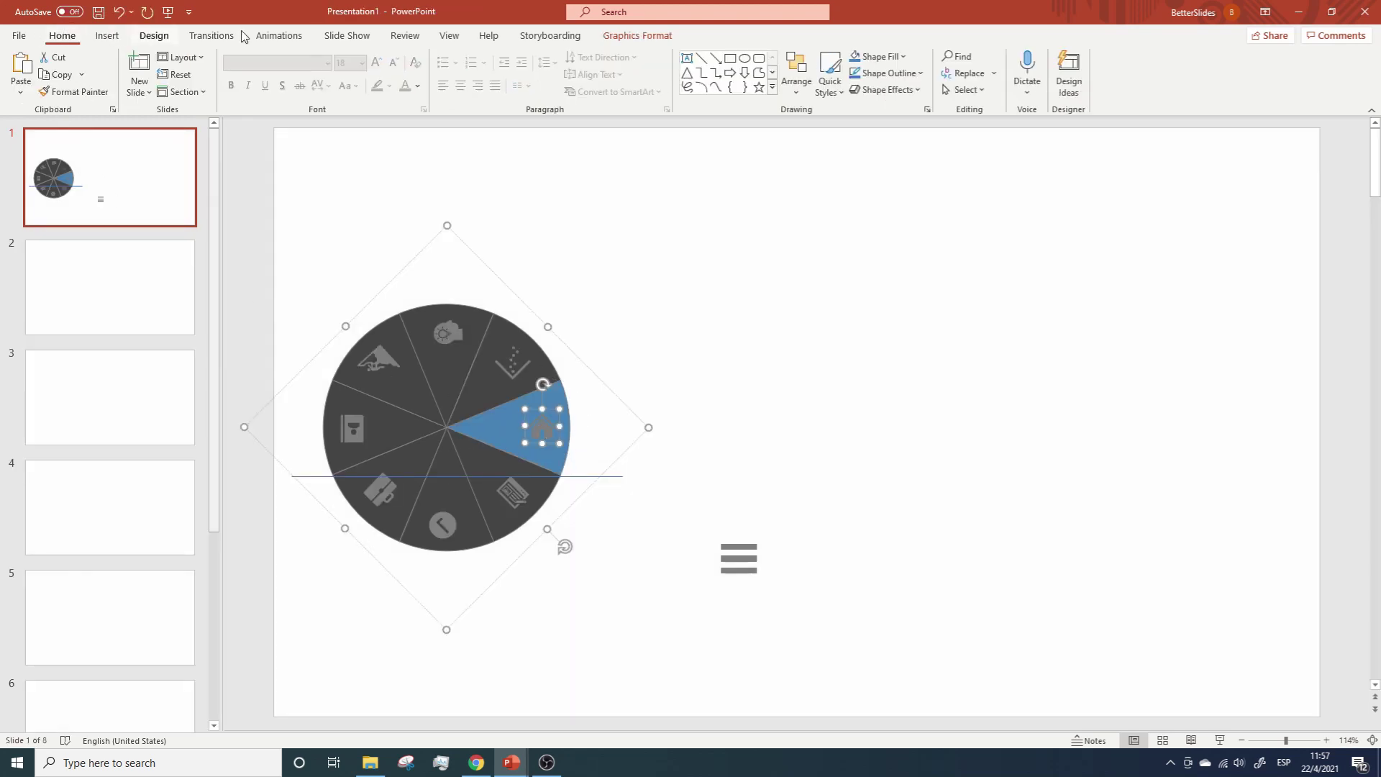
click(903, 57)
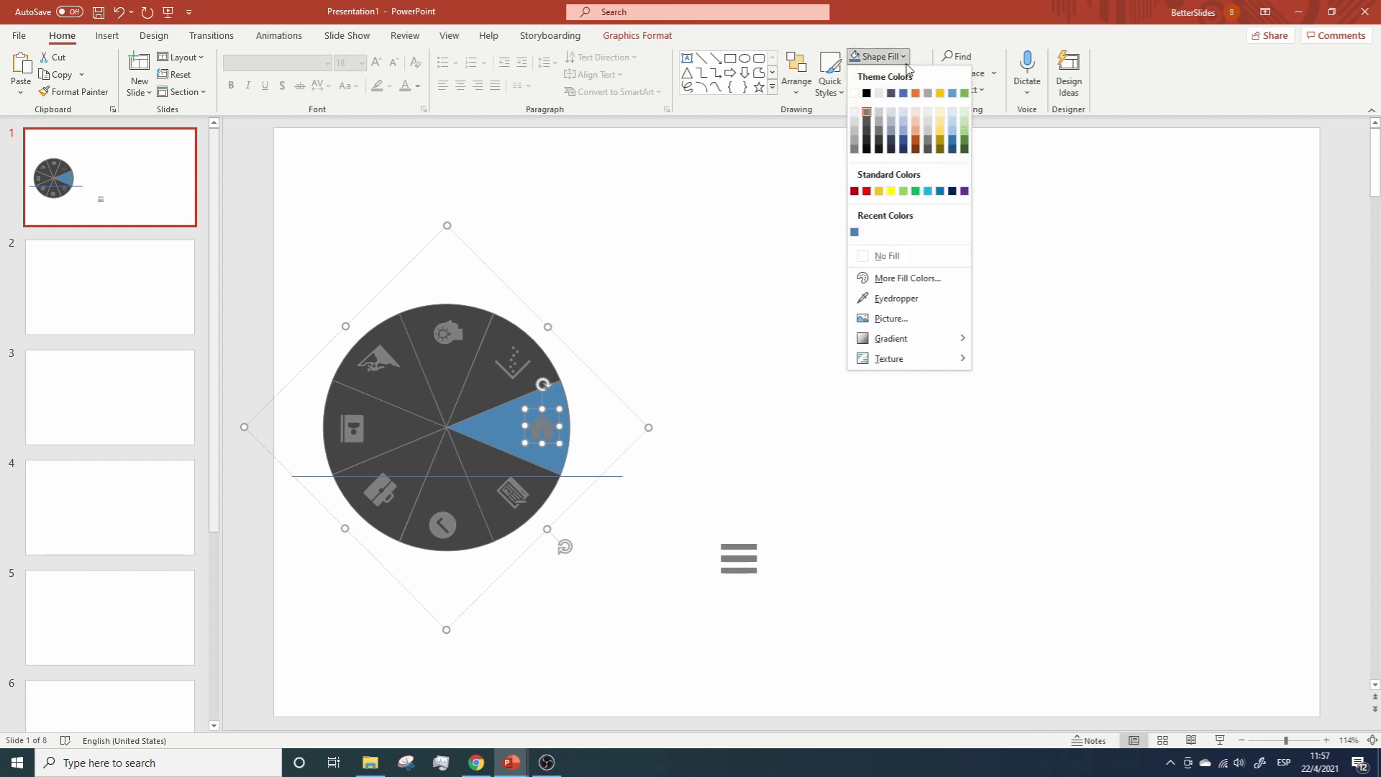
click(895, 278)
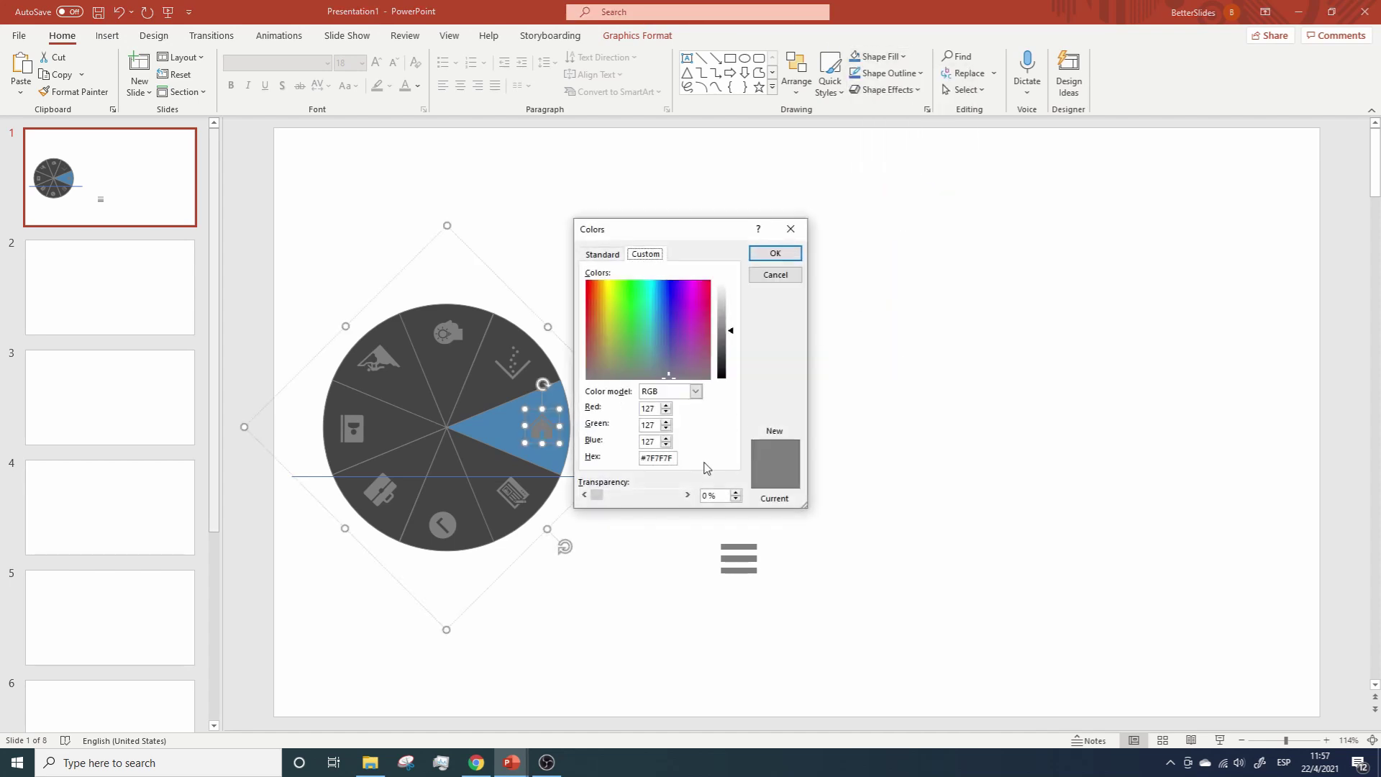
double_click(667, 458)
text(#FFFFFF)
click(770, 249)
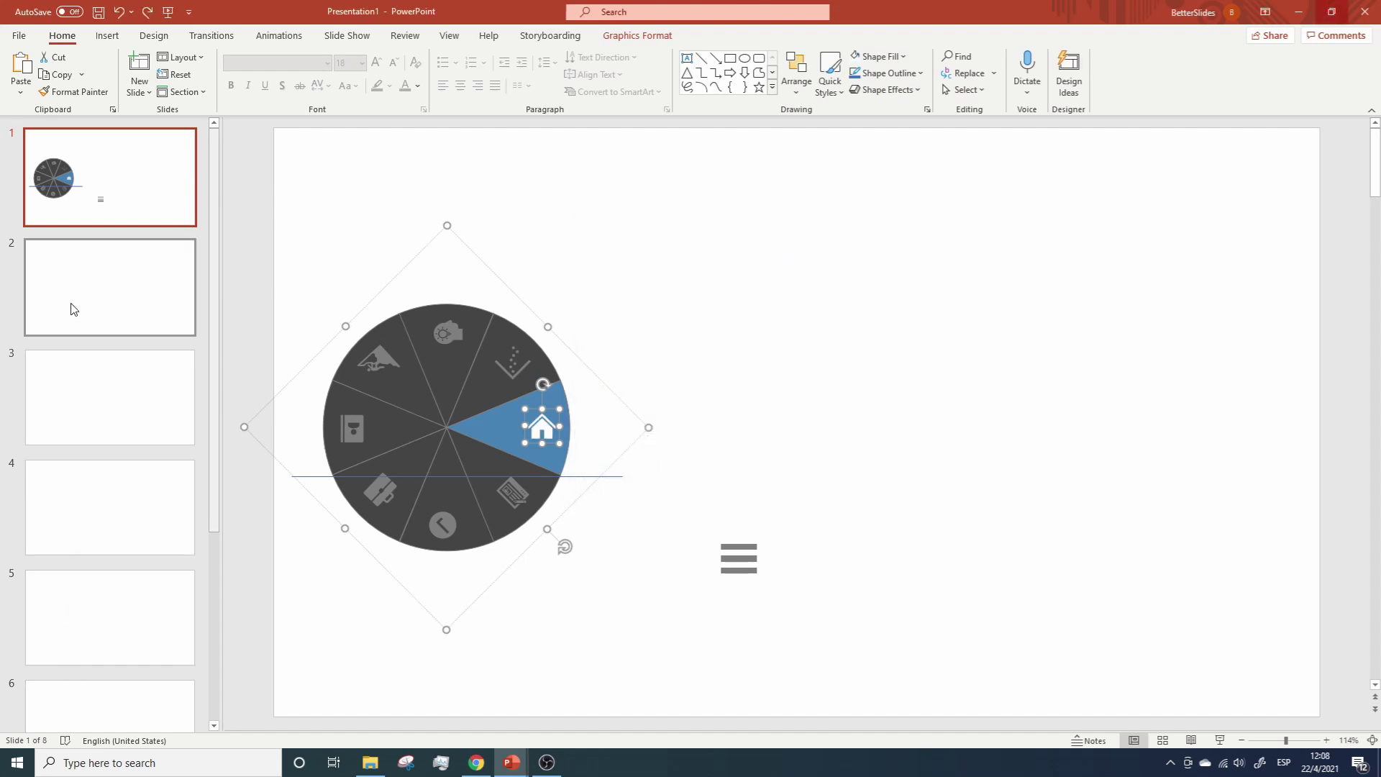
Step: Copy the wheel group together with the horizontal guide line from slide 1 onto slides 2 to 5
click(656, 341)
click(386, 359)
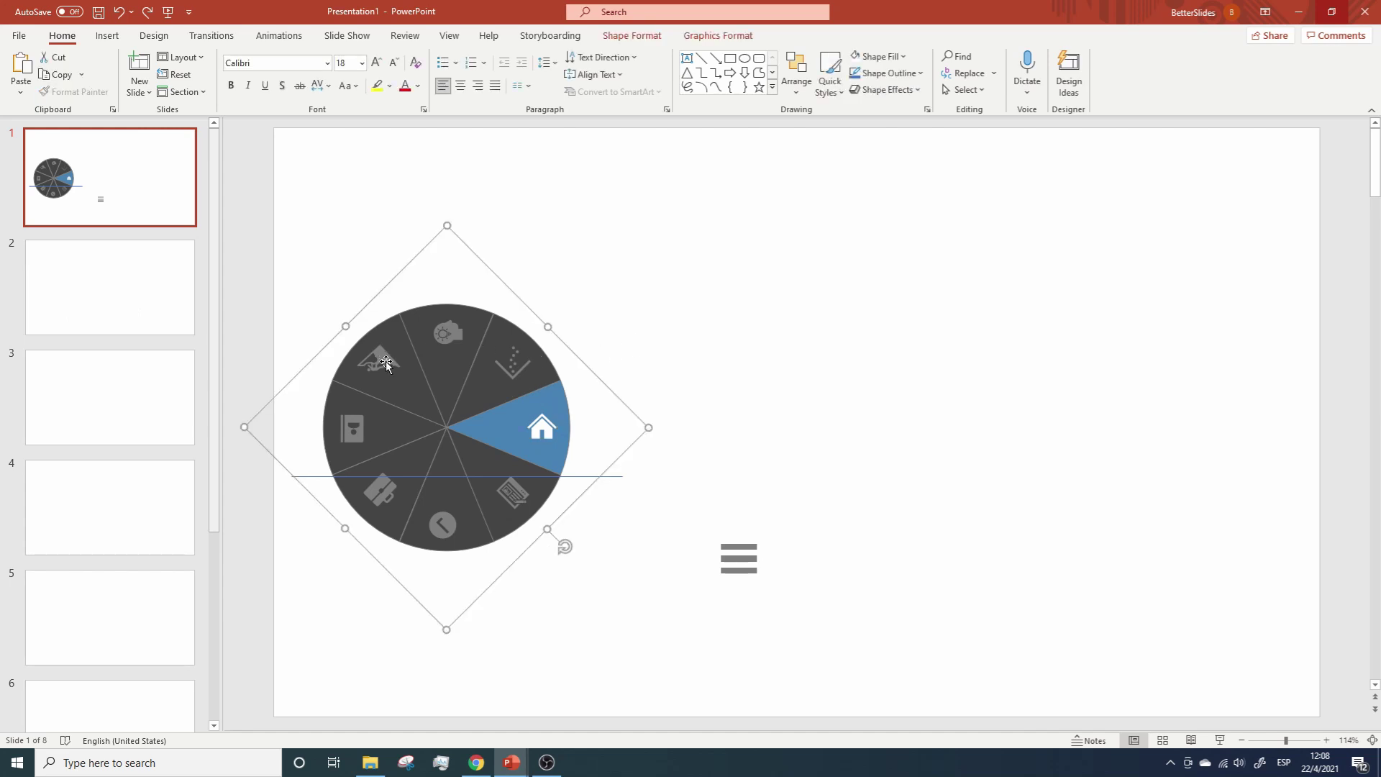
click(311, 477)
click(102, 299)
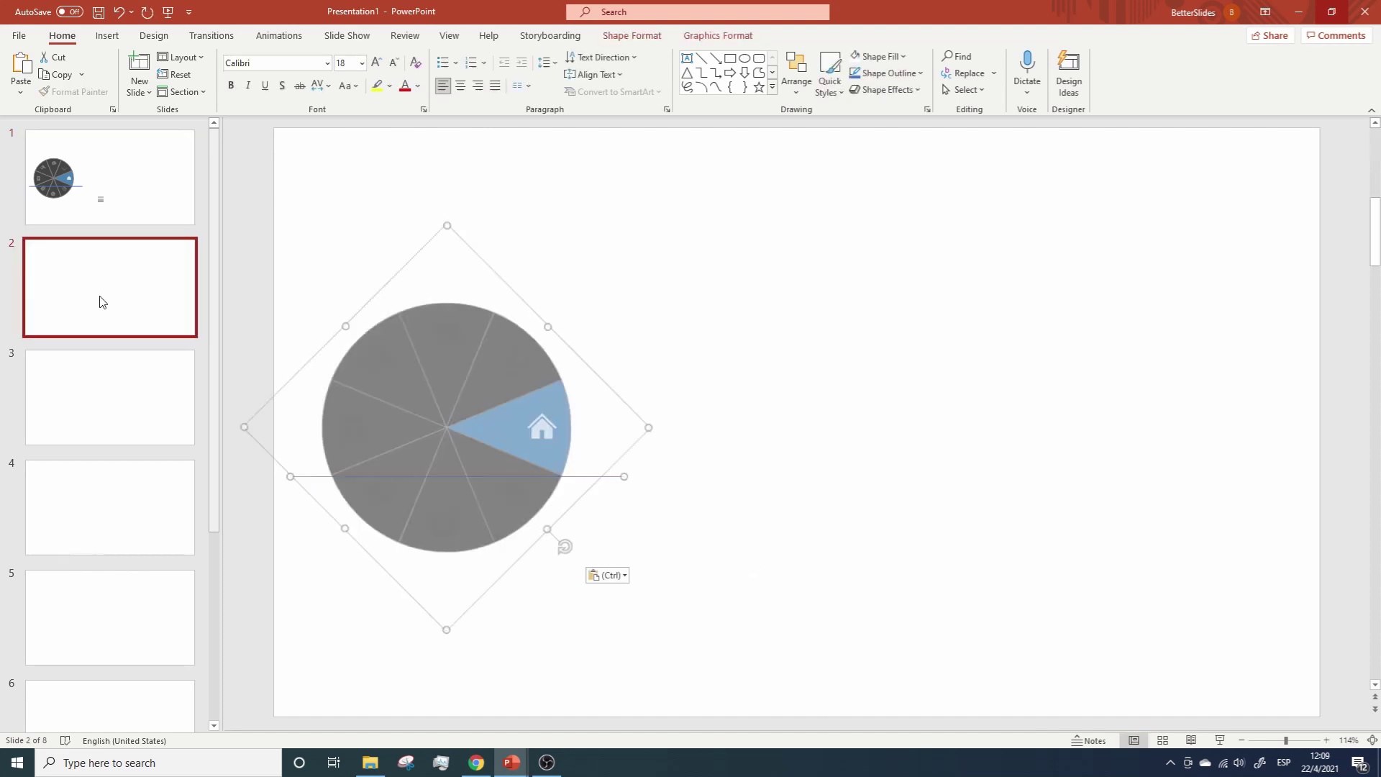
key(ctrl+v)
click(107, 425)
key(ctrl+v)
click(100, 511)
key(ctrl+v)
click(99, 610)
key(ctrl+v)
scroll(83, 416, down, 3)
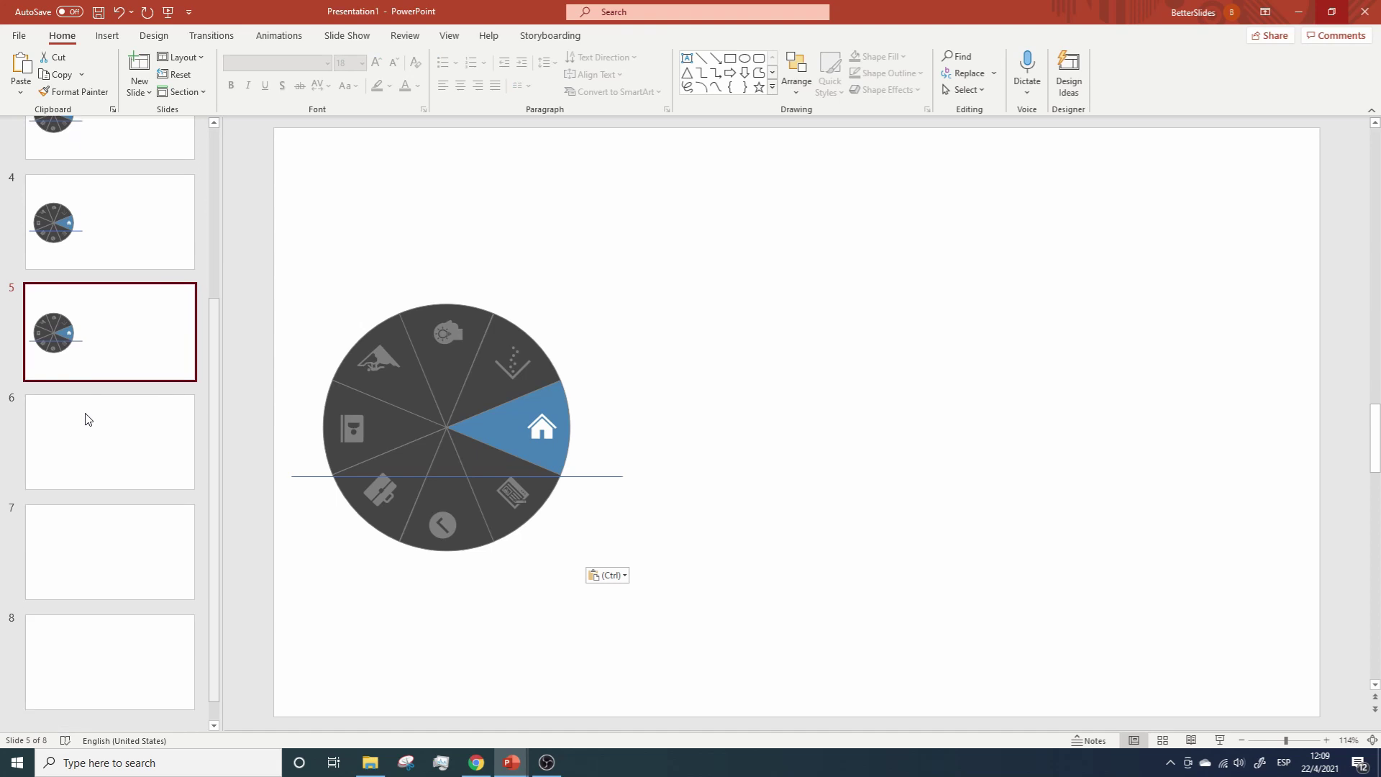
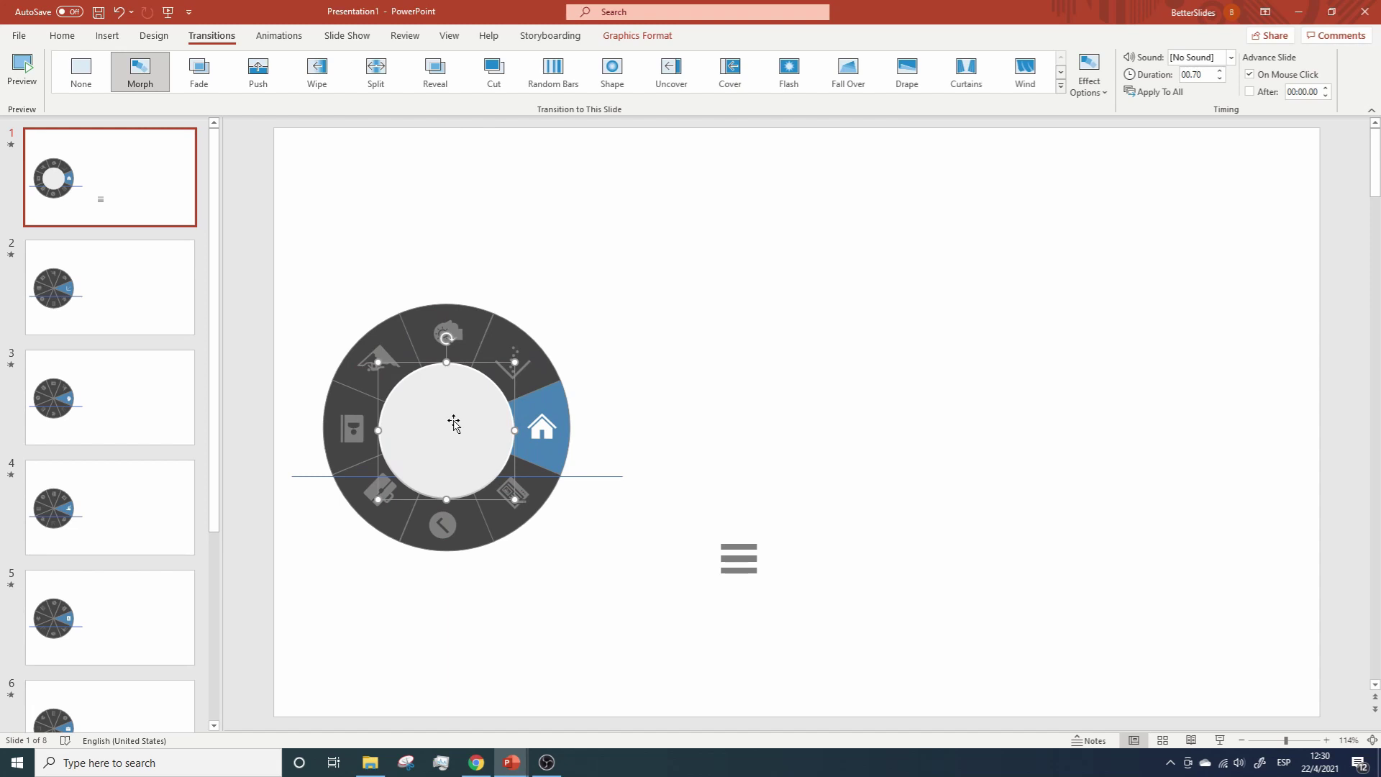
Step: Align the light inner circle and the wheel group on slide 1 to each other by middle and by center
shift+click(545, 373)
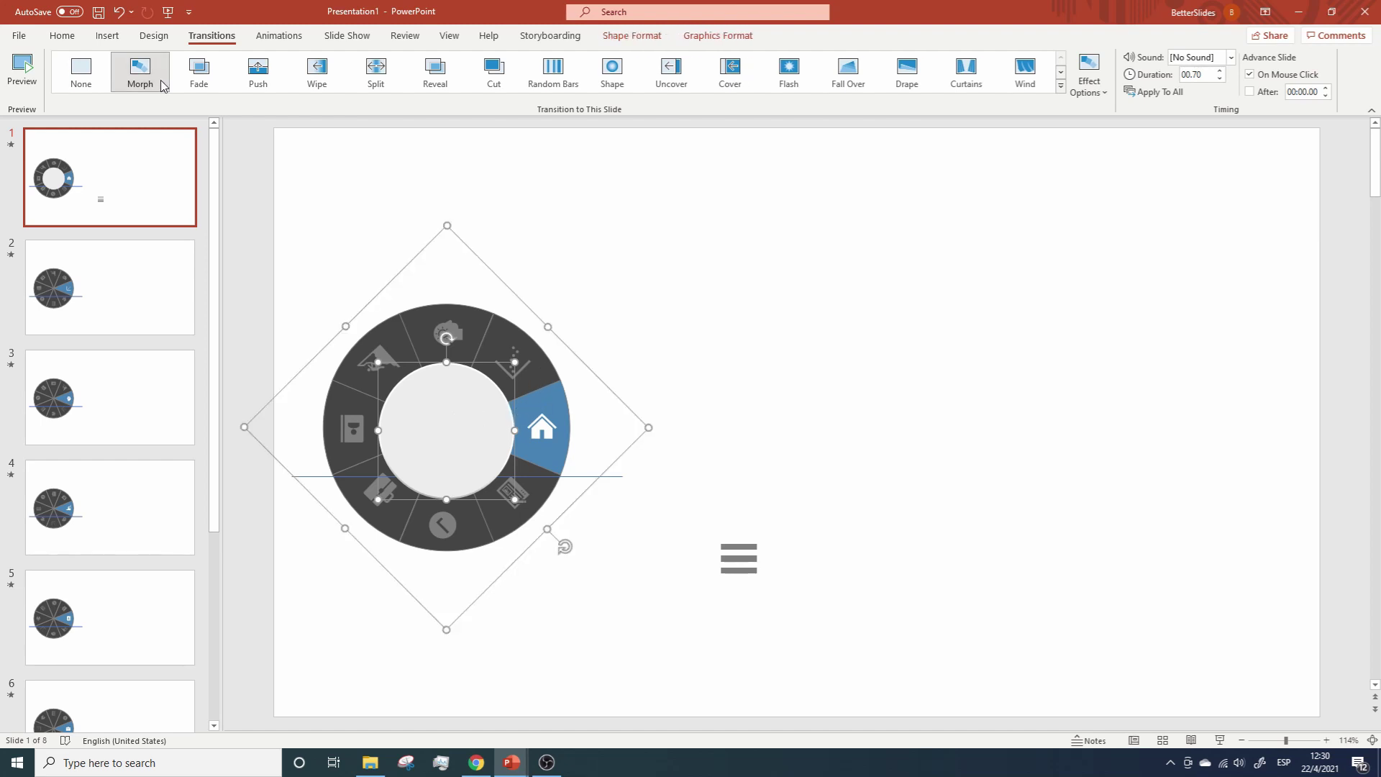
click(79, 38)
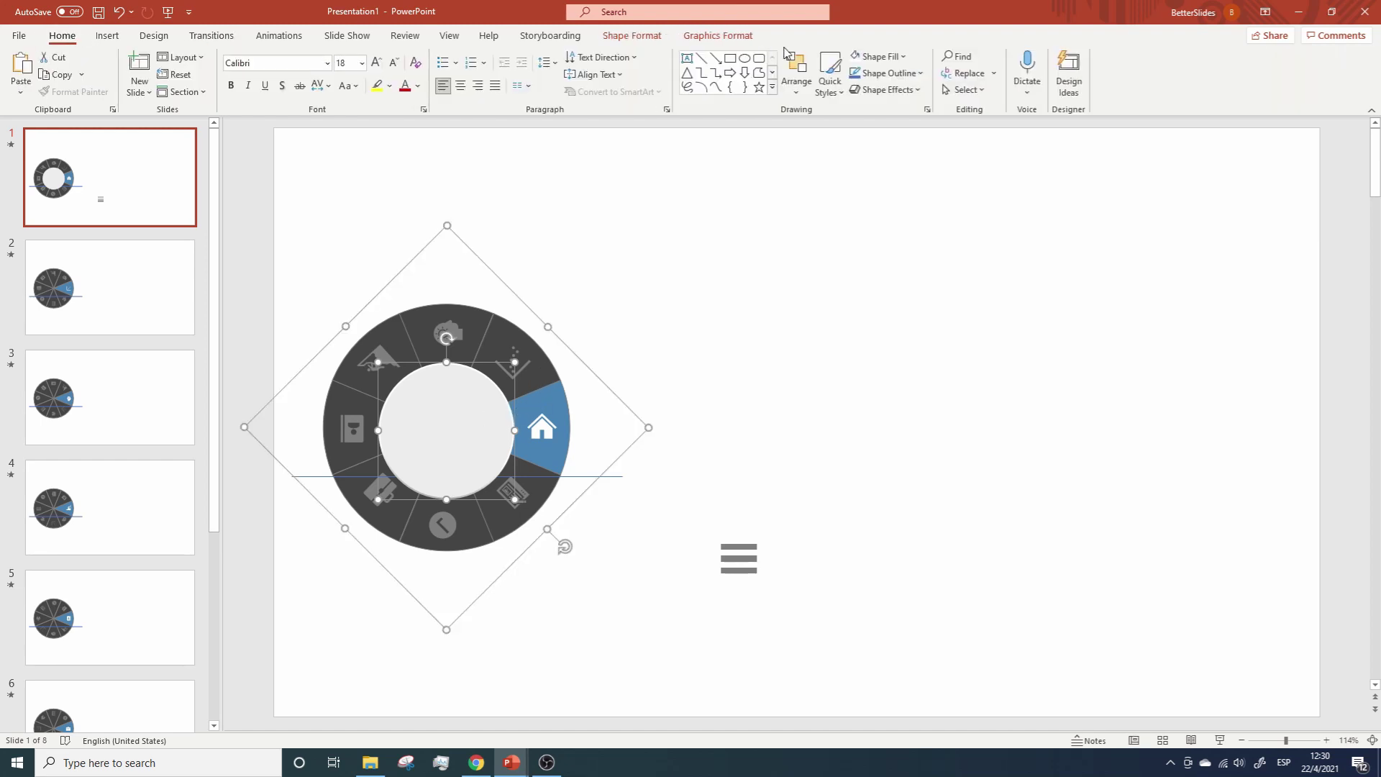
click(796, 85)
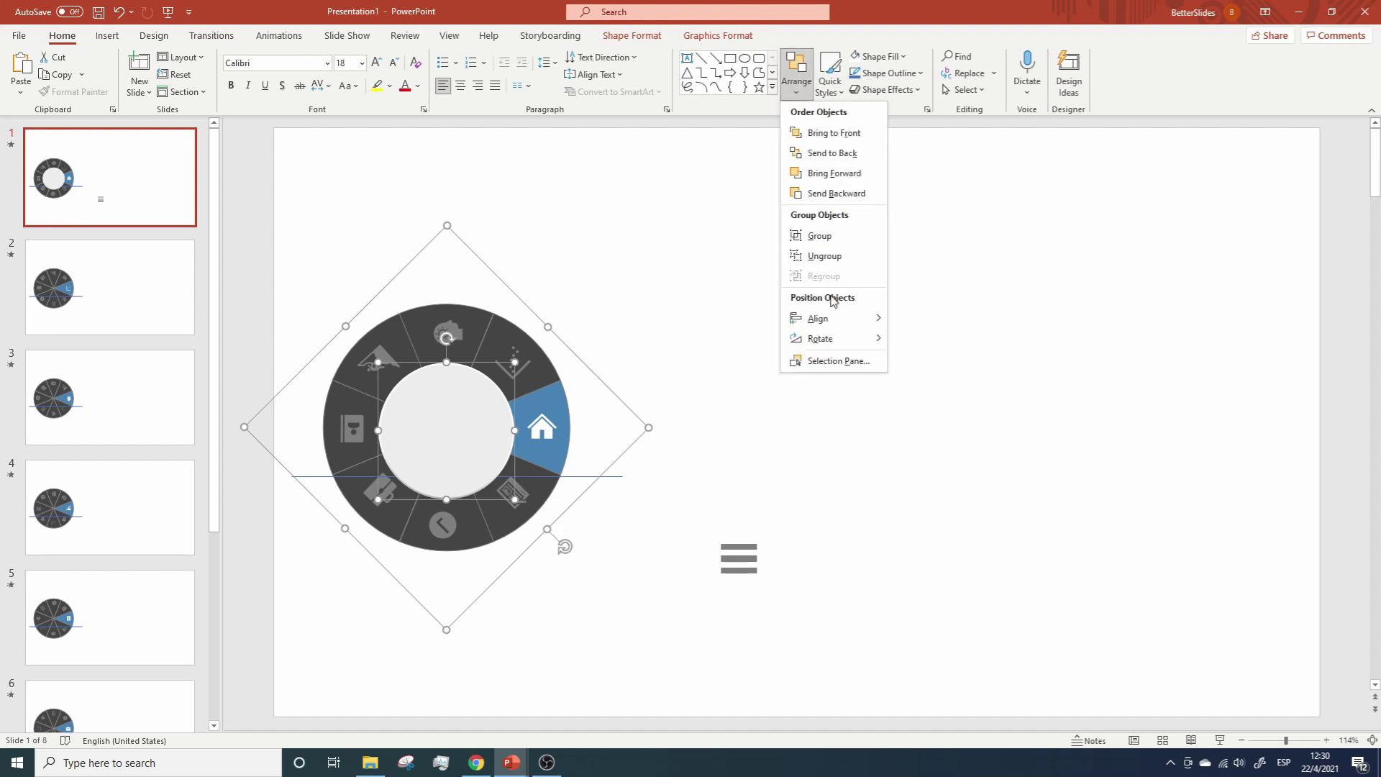
mouse_move(833, 317)
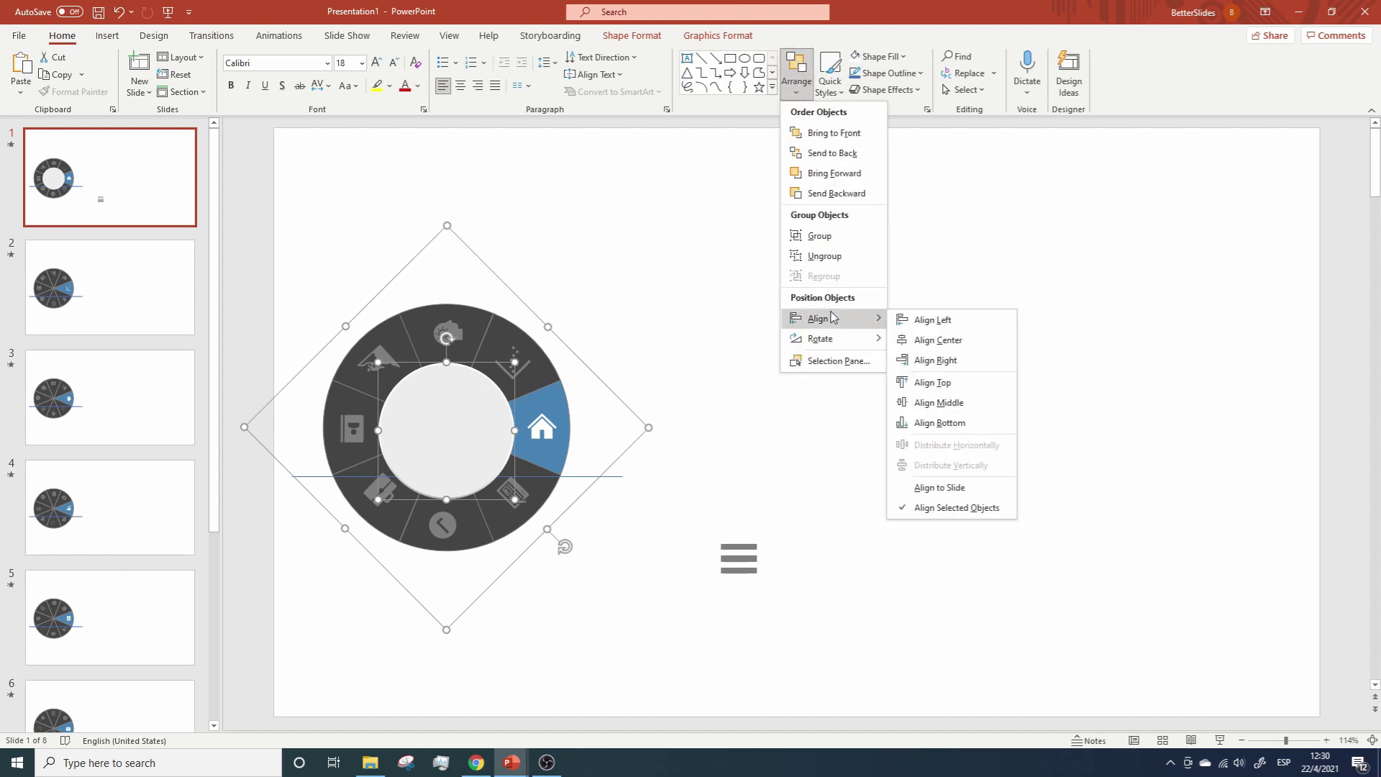
click(957, 404)
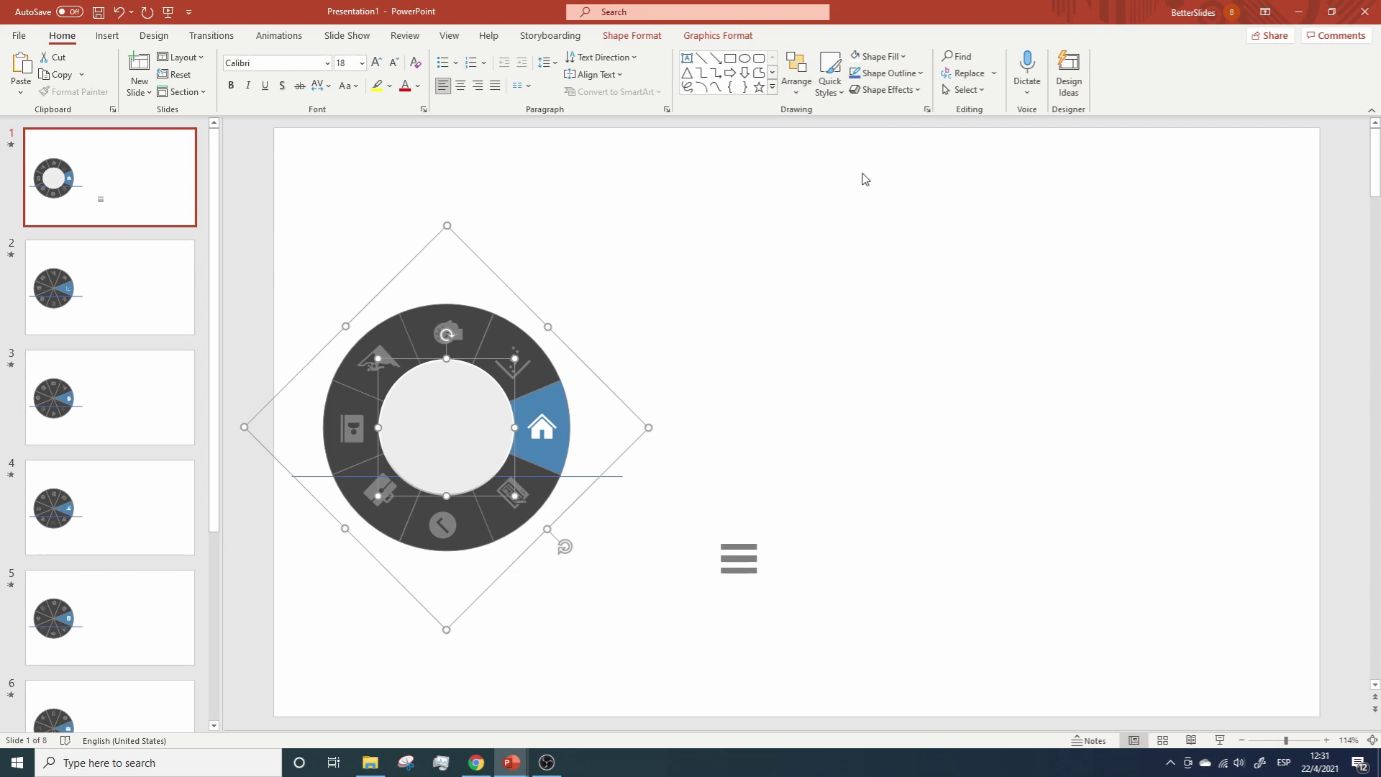
click(797, 79)
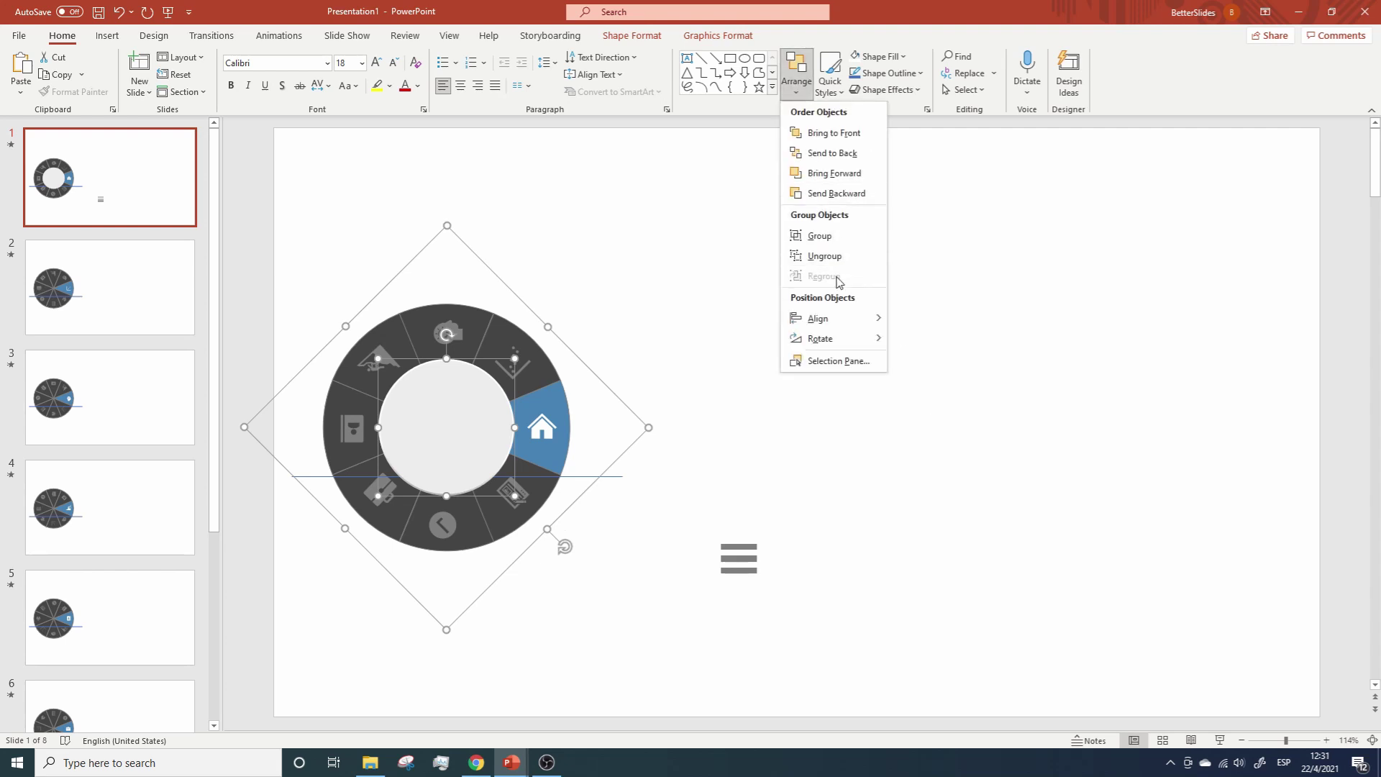
mouse_move(843, 317)
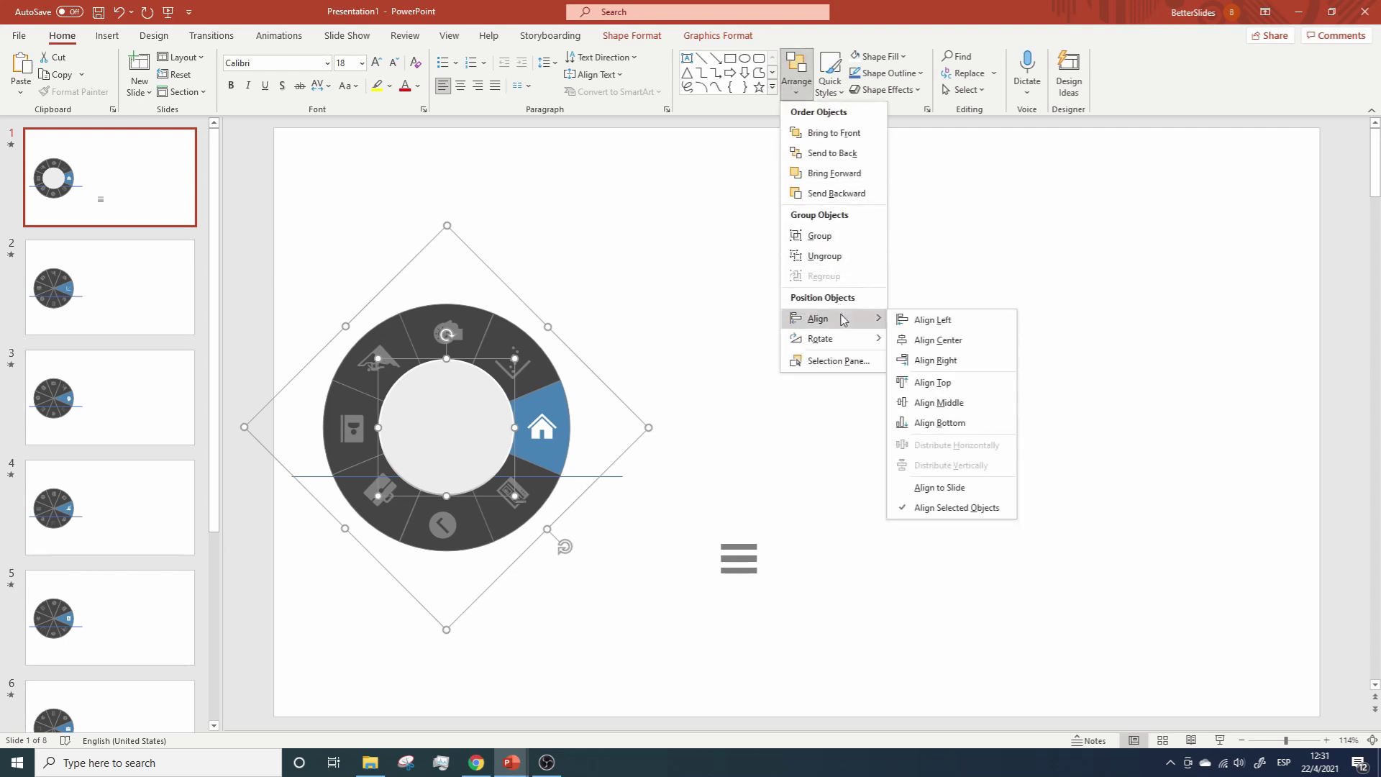
click(925, 339)
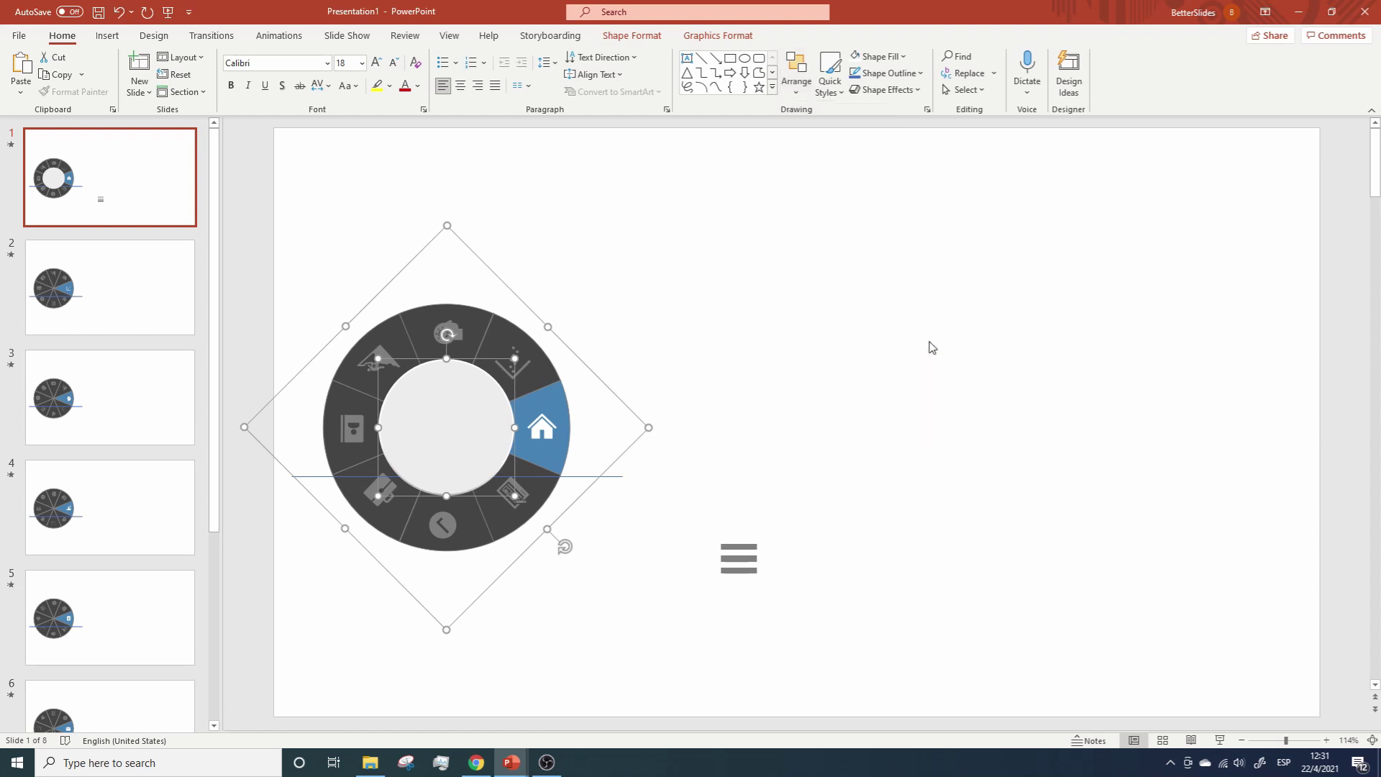
click(932, 347)
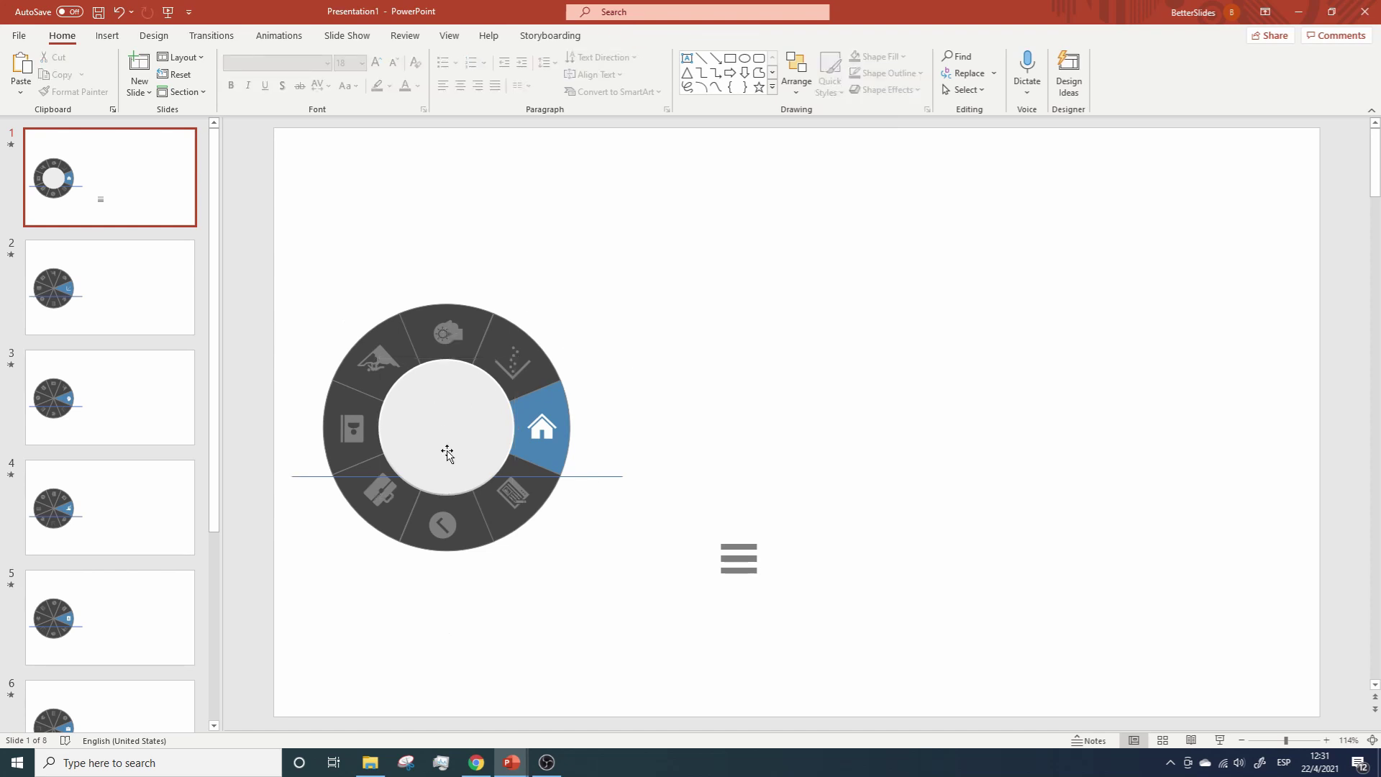
Step: Copy the light inner circle from slide 1 onto each wheel on slides 2 to 8
click(445, 424)
drag(445, 424, 444, 424)
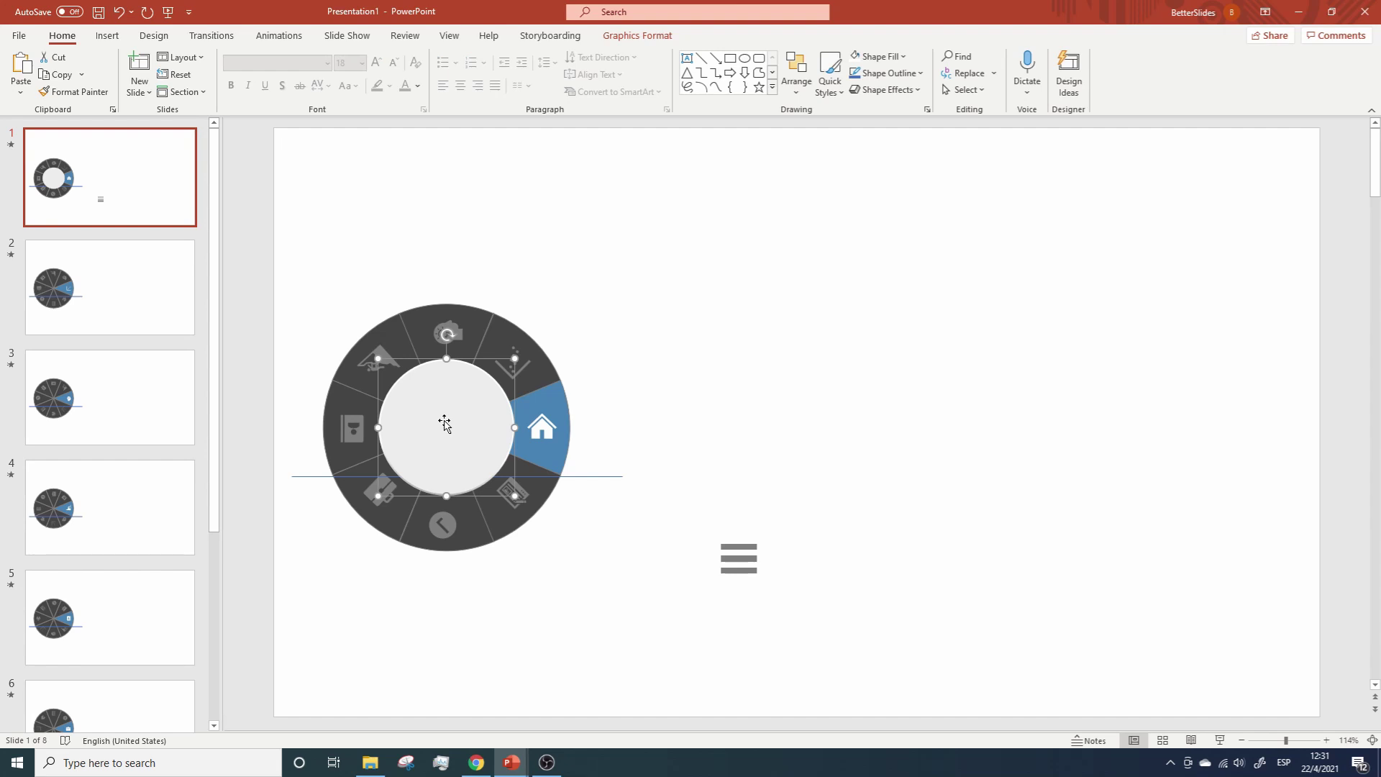
click(107, 259)
key(ctrl+v)
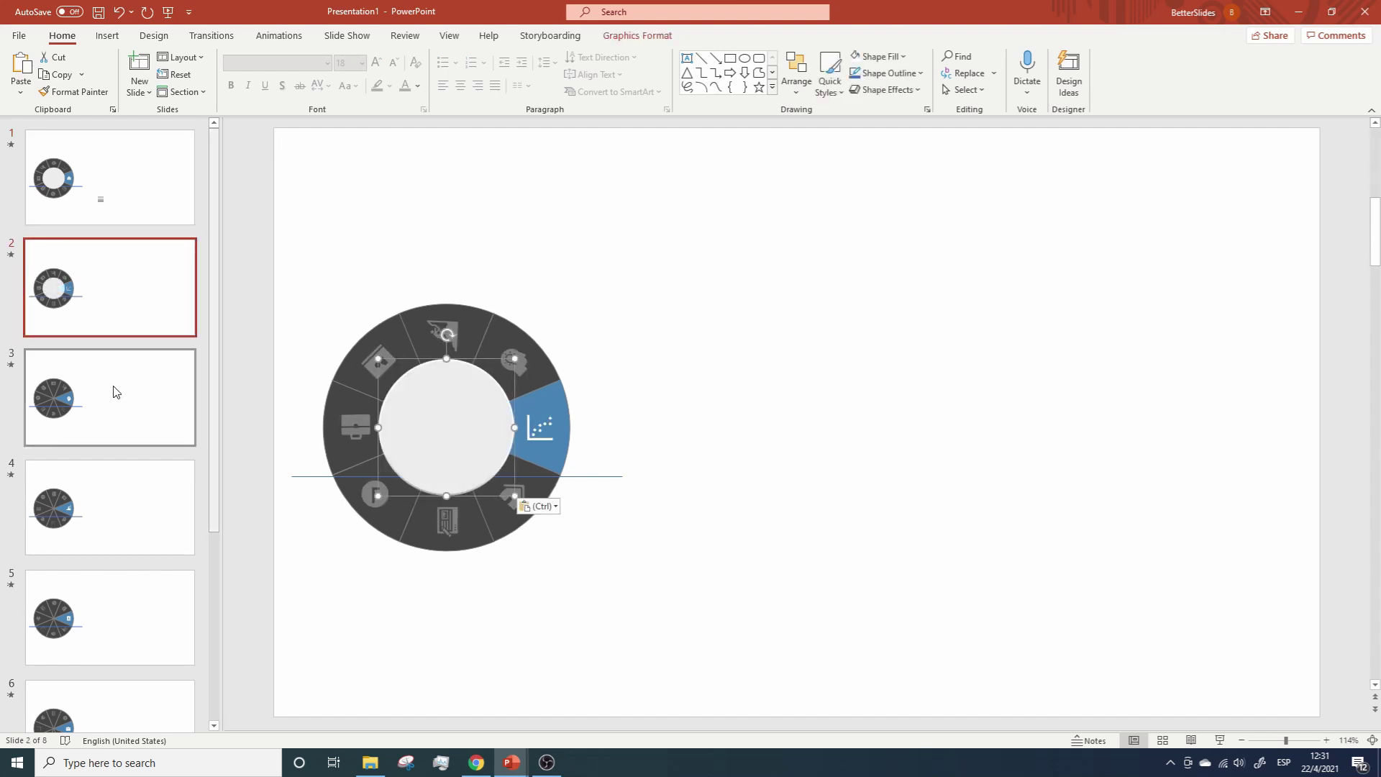
click(113, 388)
key(ctrl+v)
click(118, 508)
key(ctrl+v)
click(132, 626)
key(ctrl+v)
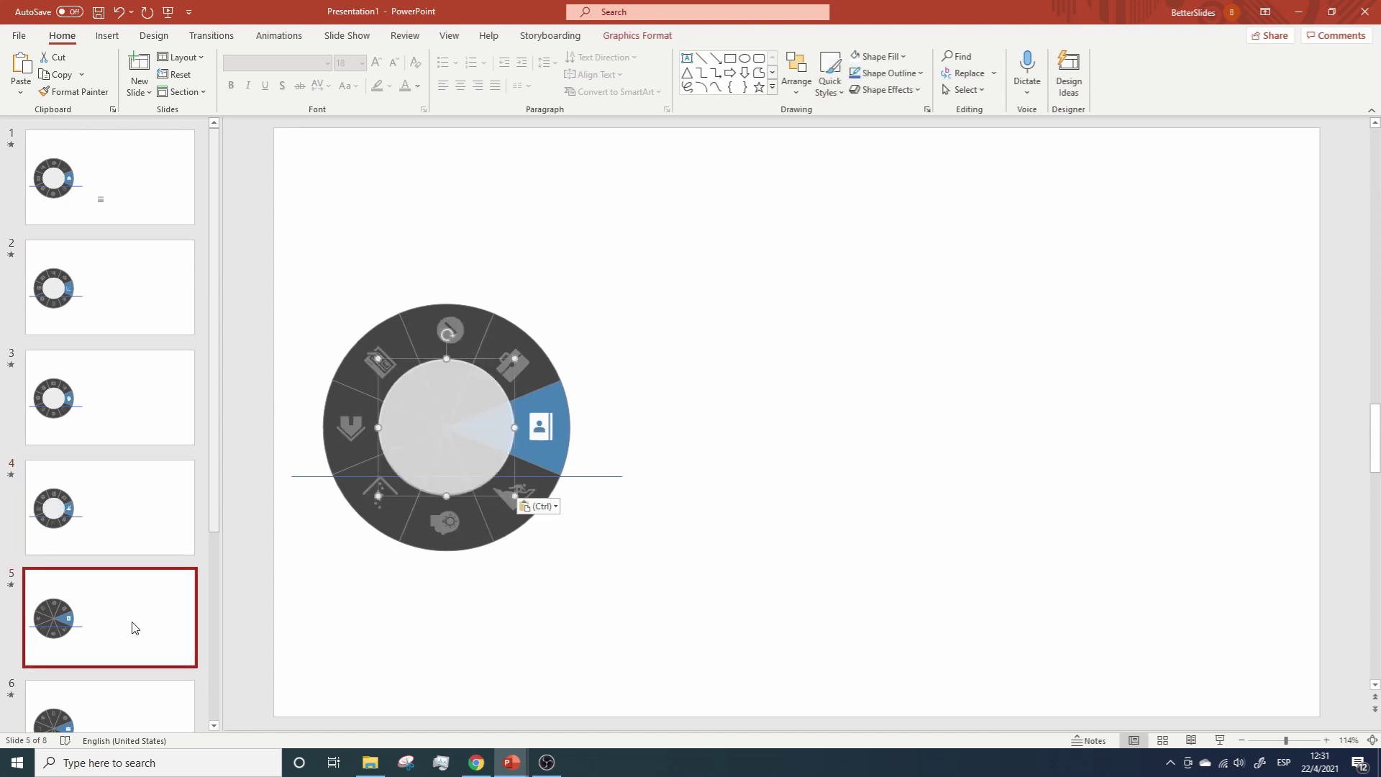
scroll(127, 573, down, 3)
click(109, 443)
key(ctrl+v)
click(105, 578)
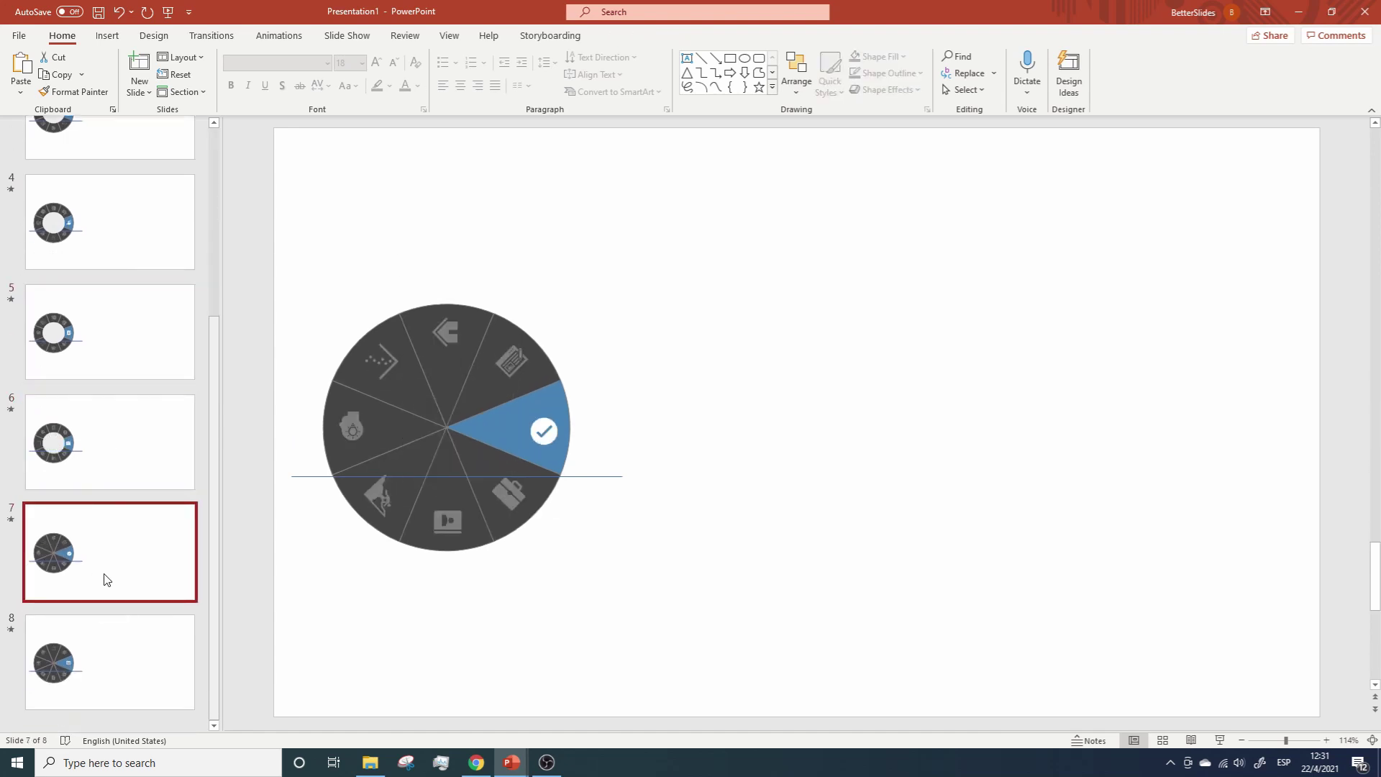
key(ctrl+v)
click(114, 657)
key(ctrl+v)
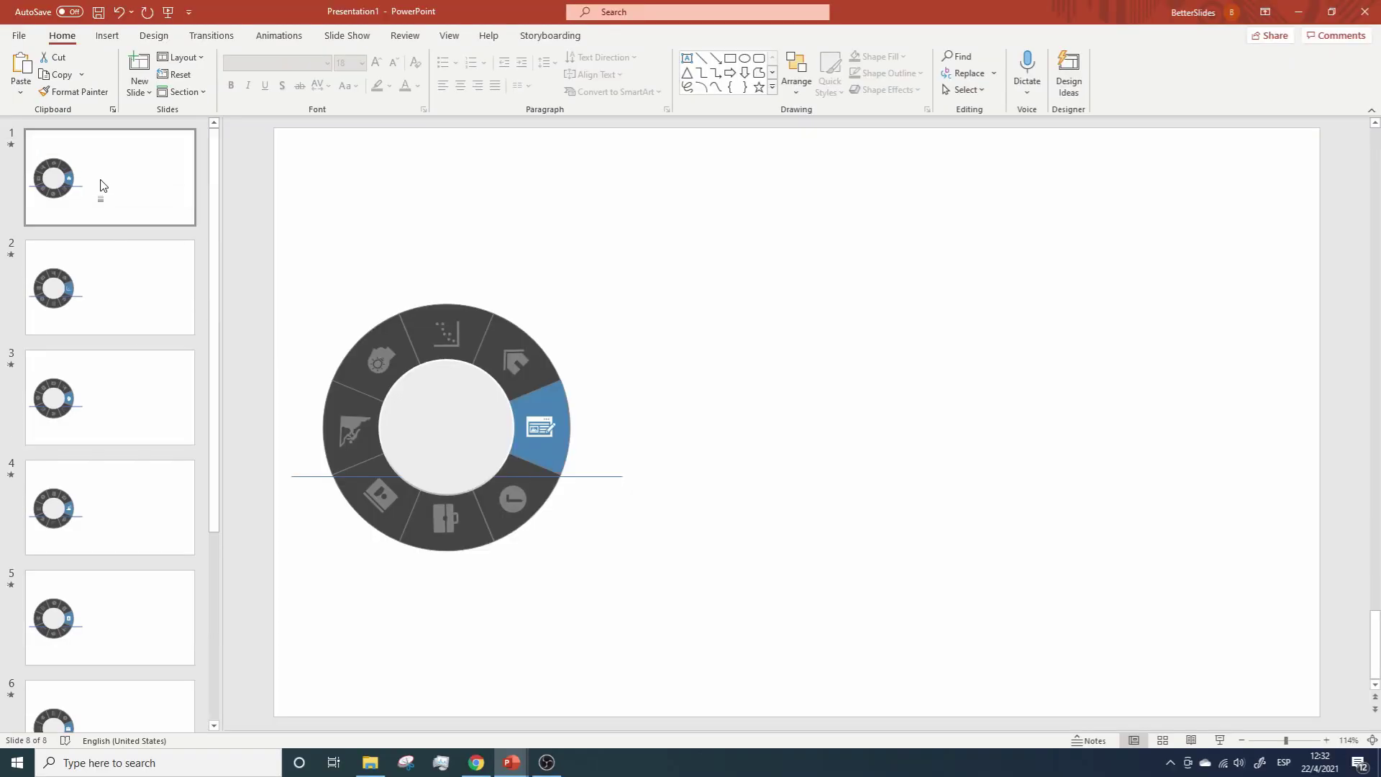
Step: Move the three-bar menu icon on slide 1 to the center of the light inner circle
click(100, 185)
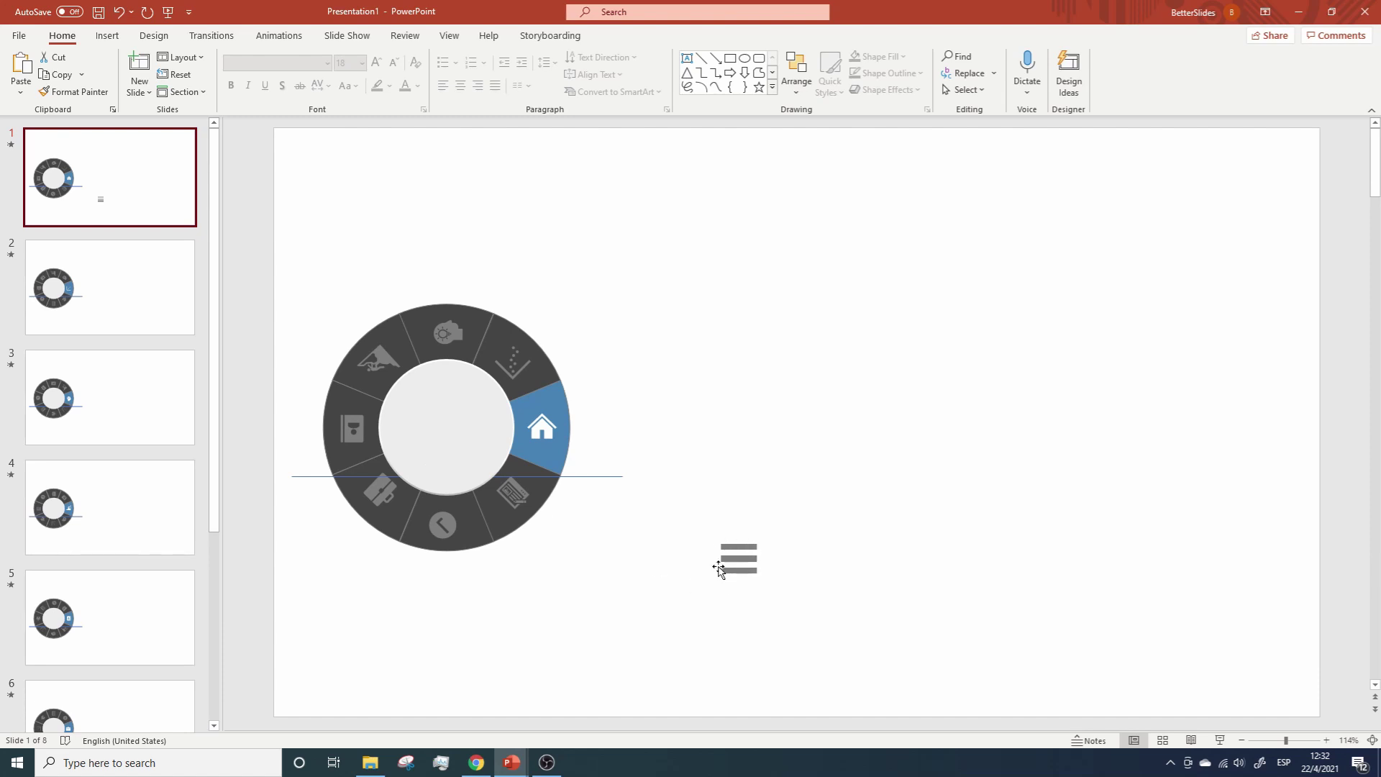
drag(720, 568, 427, 436)
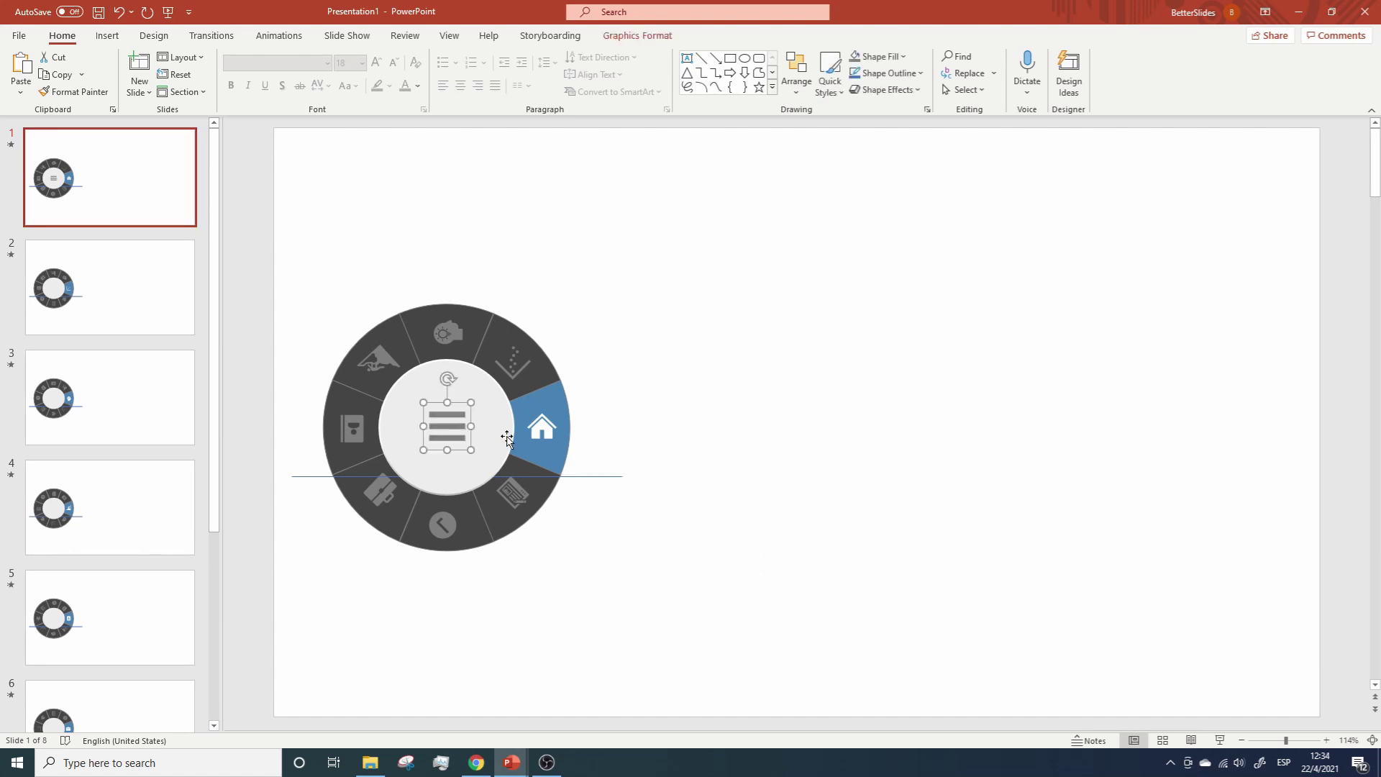
click(748, 398)
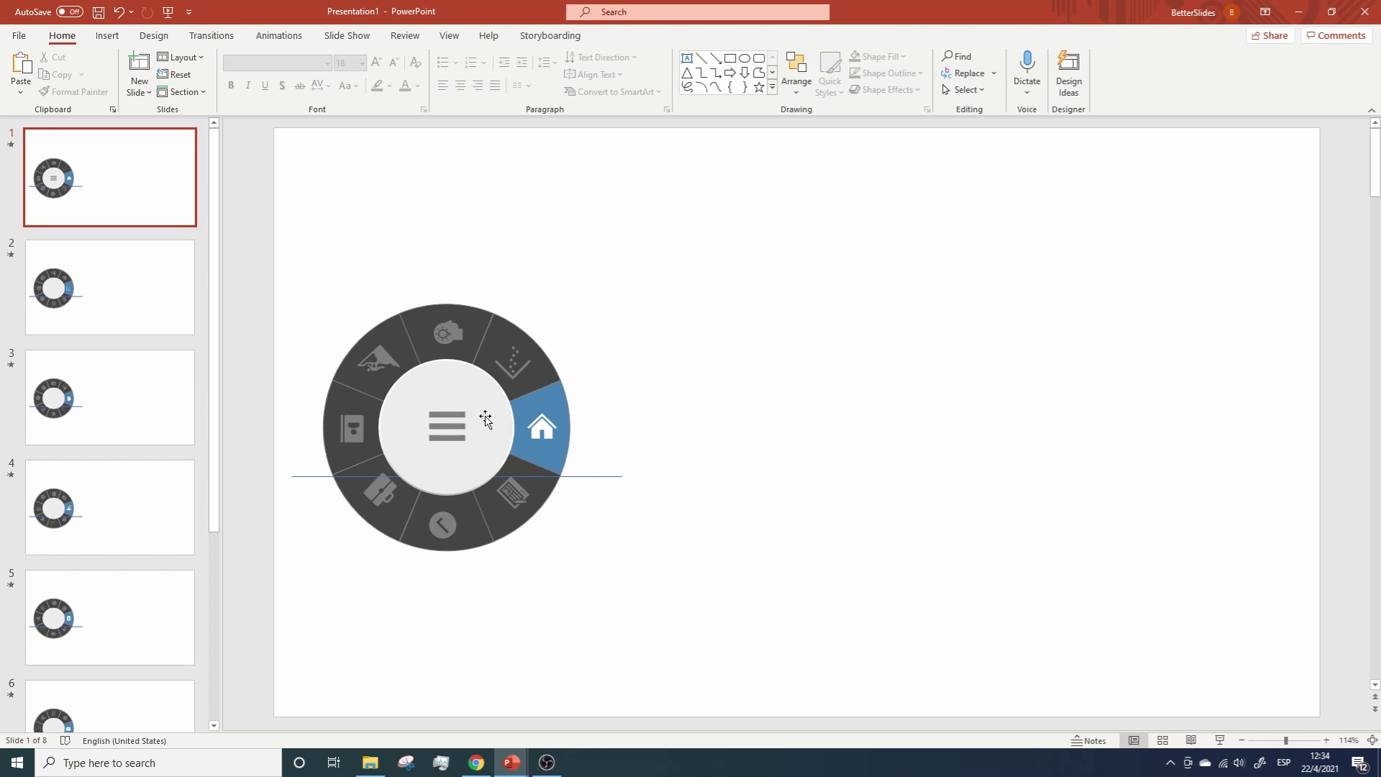
Step: Convert the three-bar menu icon on slide 1 to a drawing object and ungroup it into separate bars
right_click(449, 421)
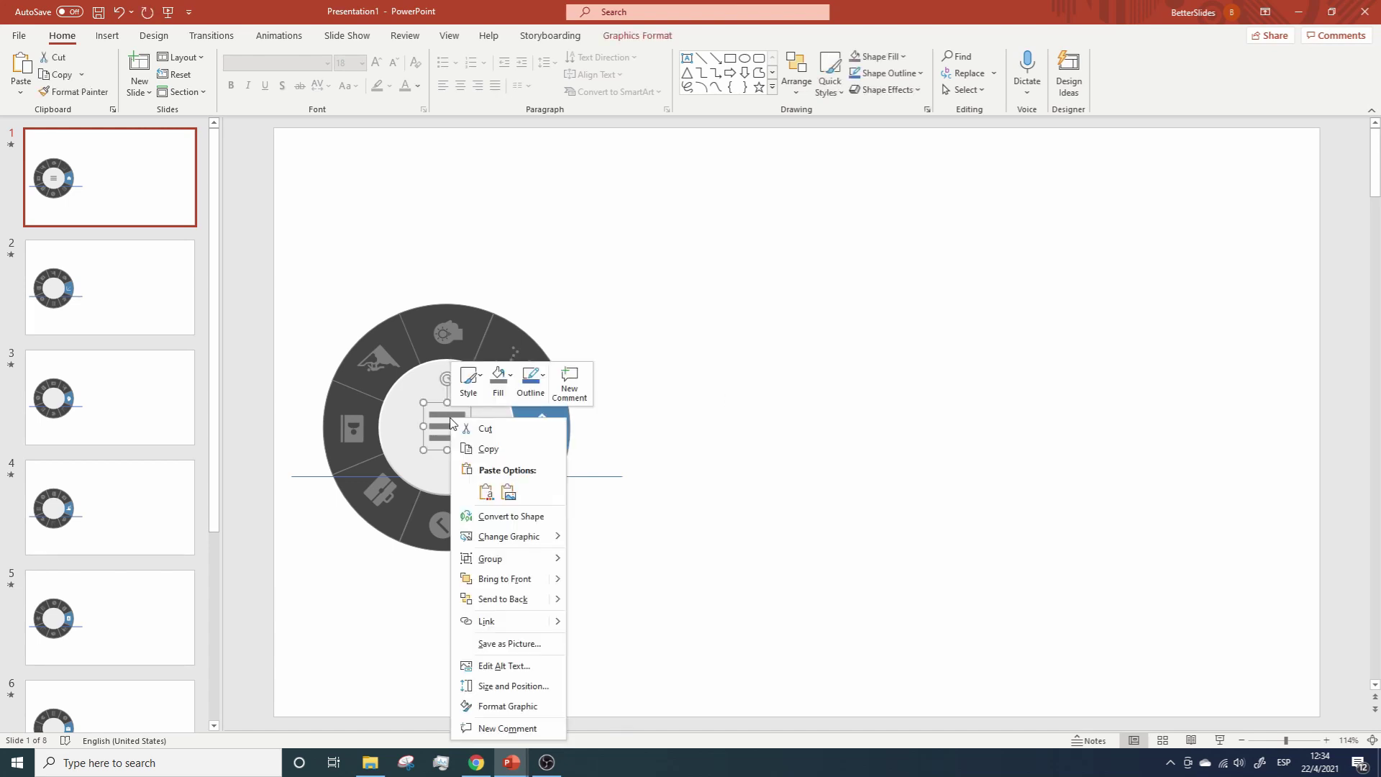
mouse_move(535, 559)
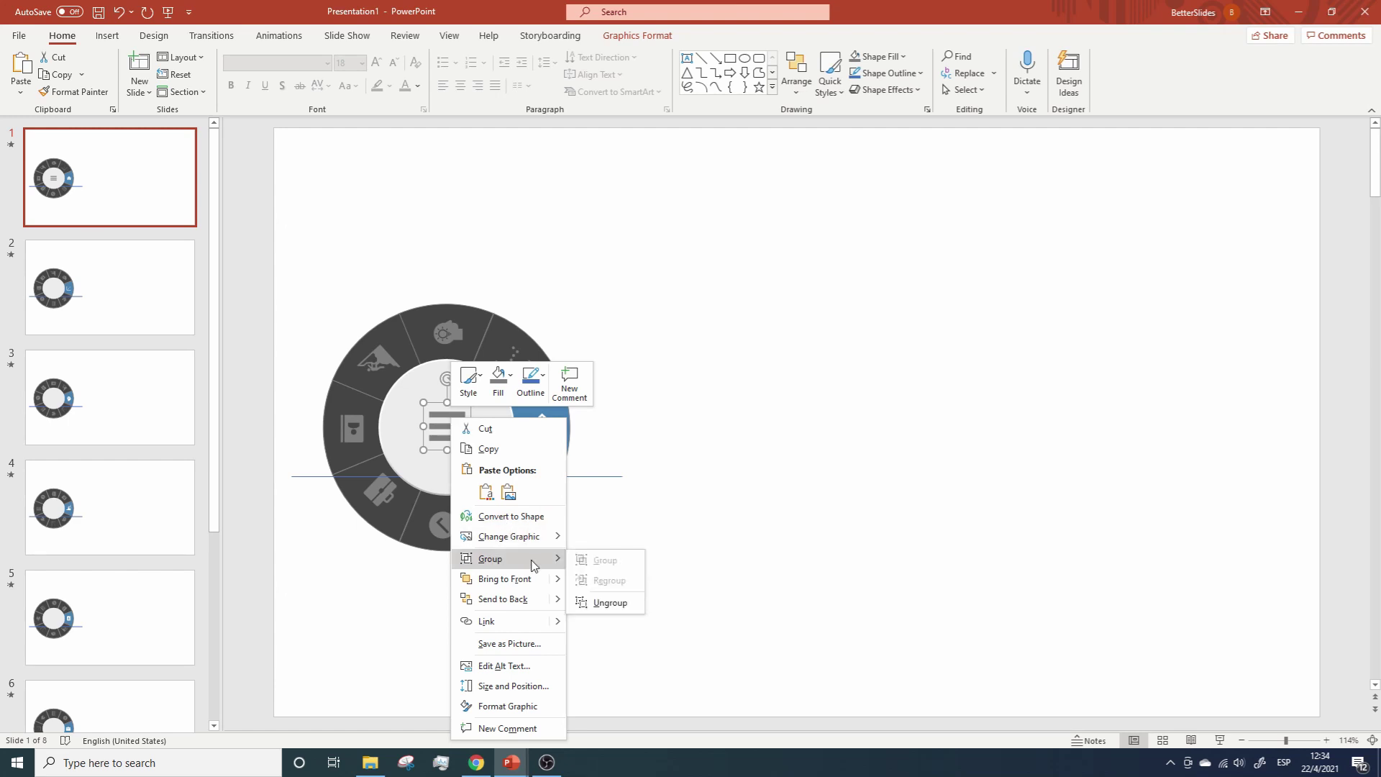
click(599, 603)
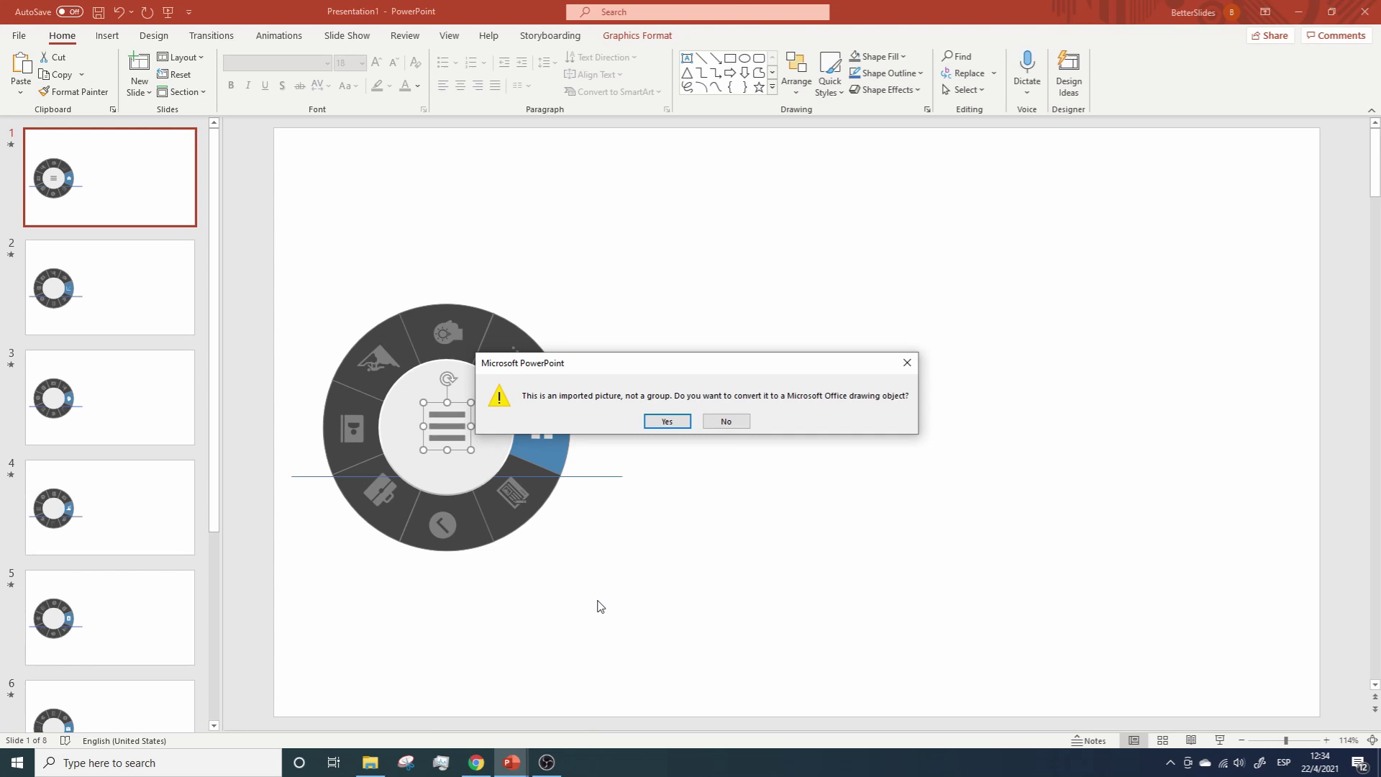
click(657, 423)
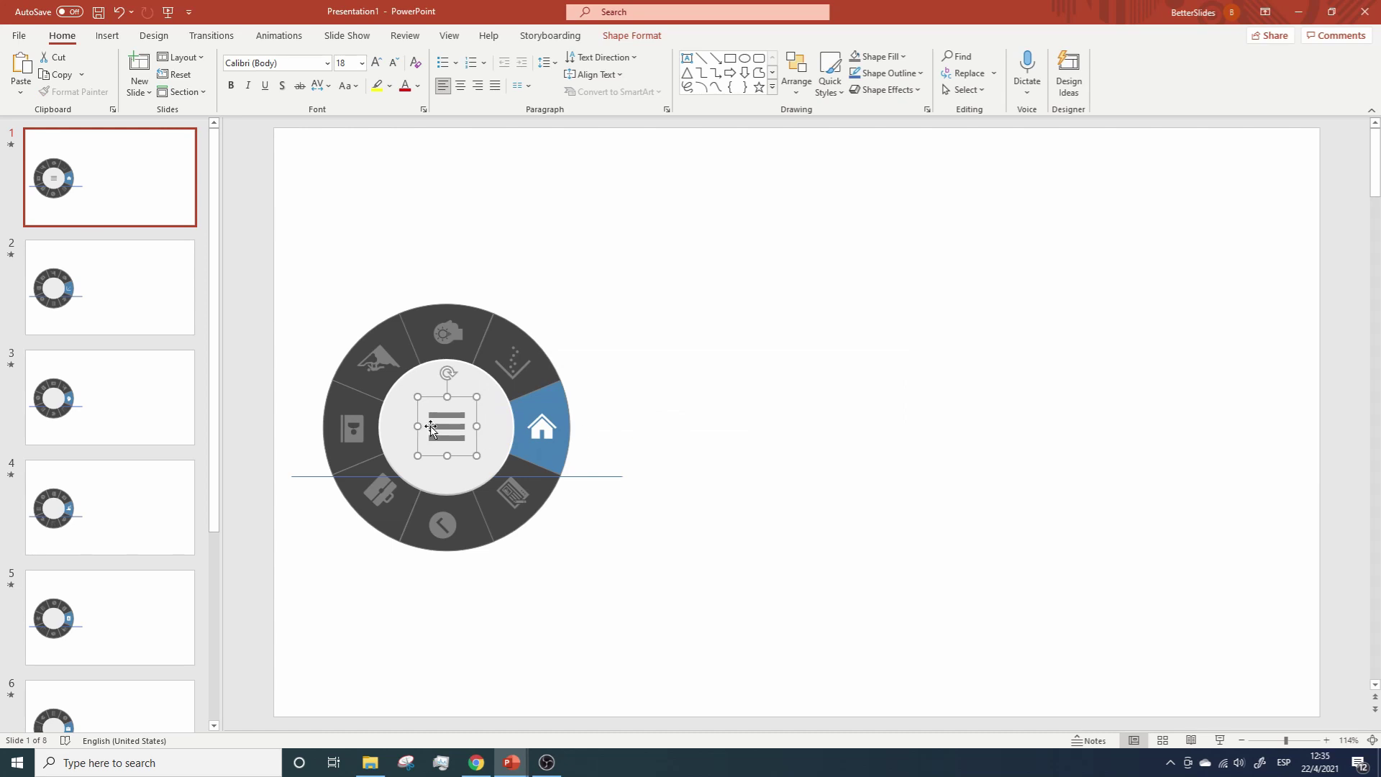
right_click(438, 428)
mouse_move(496, 524)
click(601, 572)
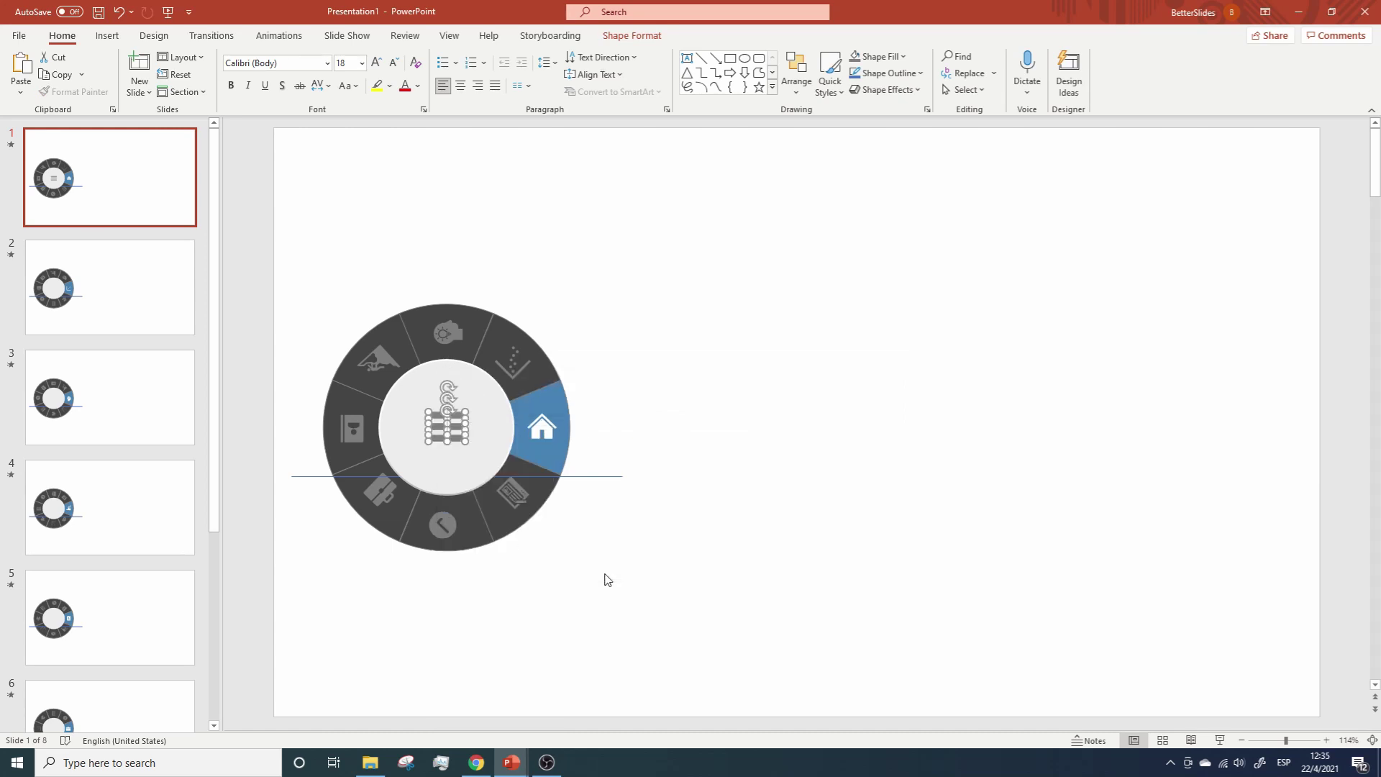
click(604, 580)
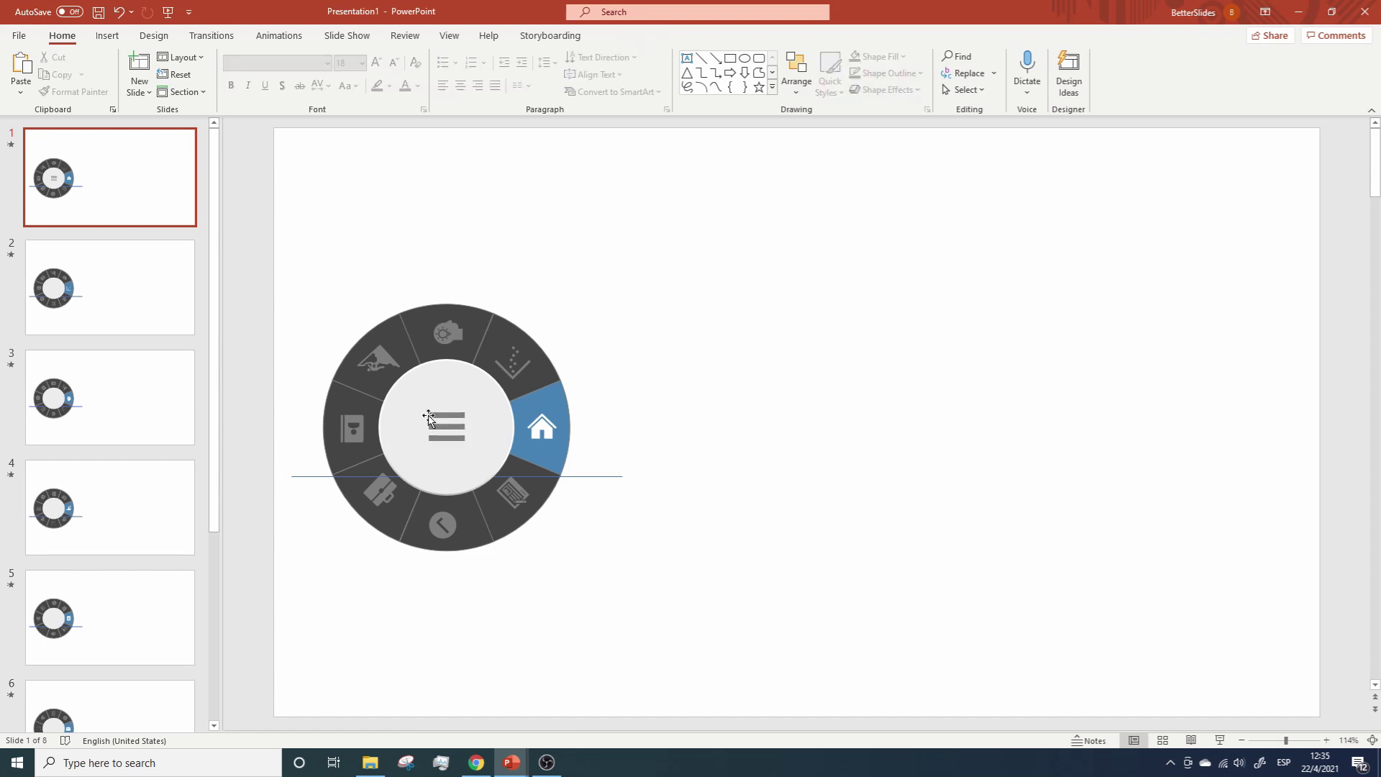
Step: Add a Lines motion path to the top bar of the menu icon and shorten its downward travel
click(437, 415)
drag(437, 415, 439, 441)
click(635, 450)
click(444, 415)
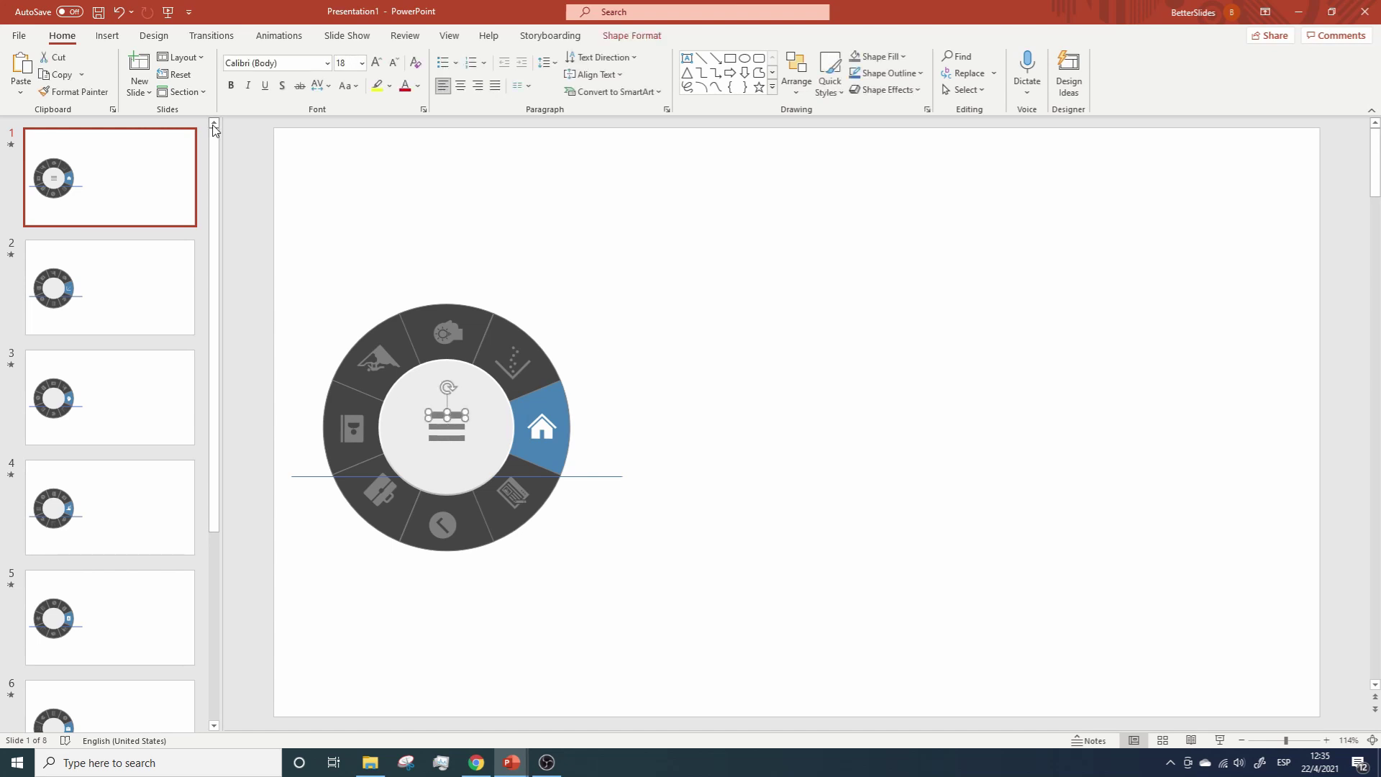
click(278, 36)
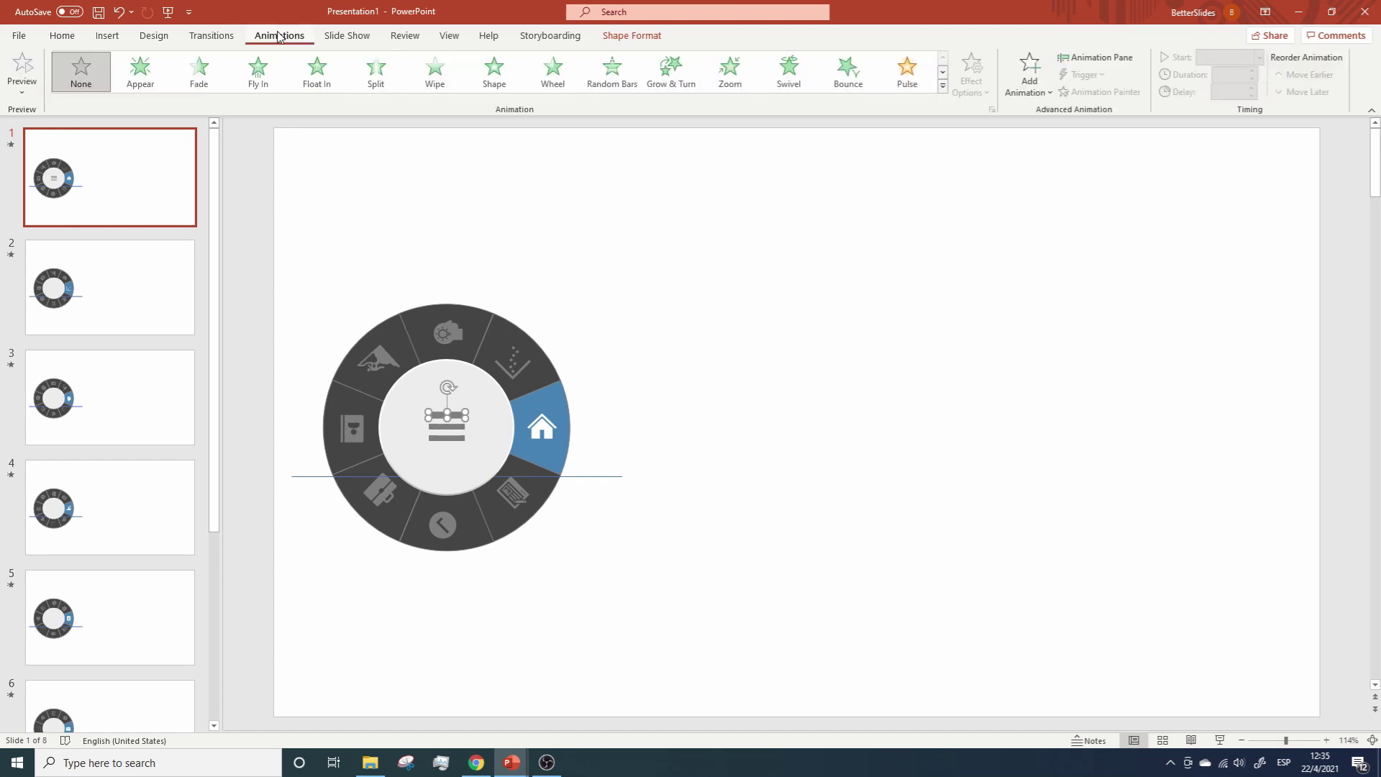
click(1029, 75)
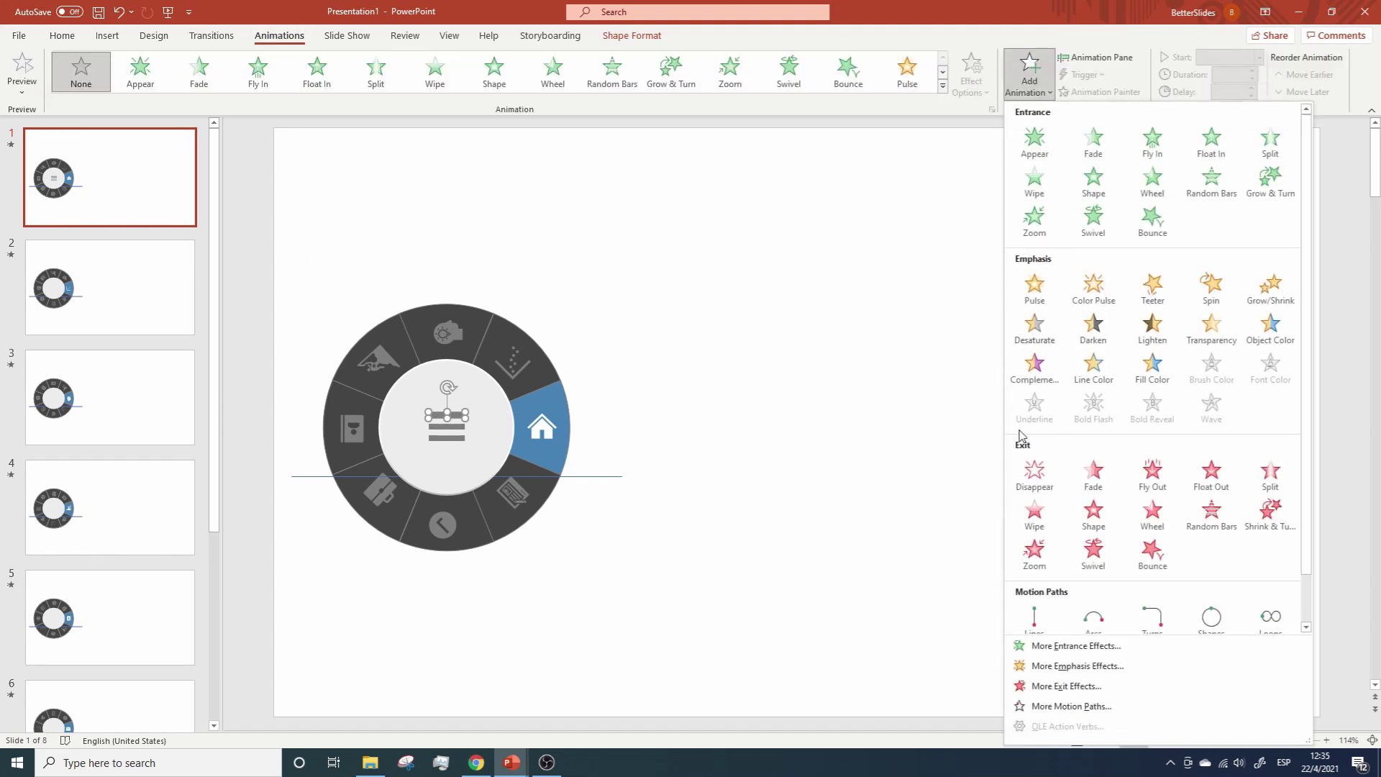
click(1035, 617)
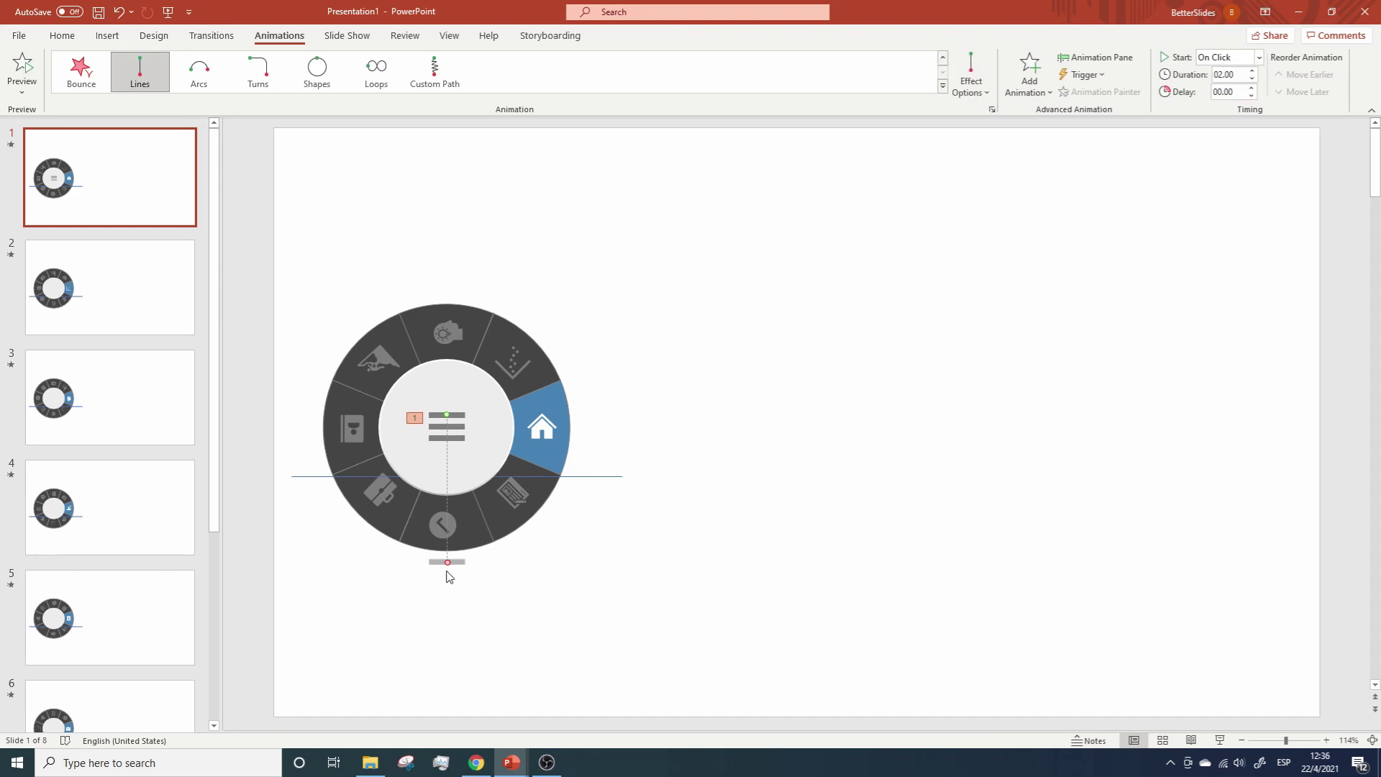
drag(447, 560, 446, 427)
Step: Place the end point of the top bar's motion path precisely on the middle bar
click(1326, 741)
click(1327, 741)
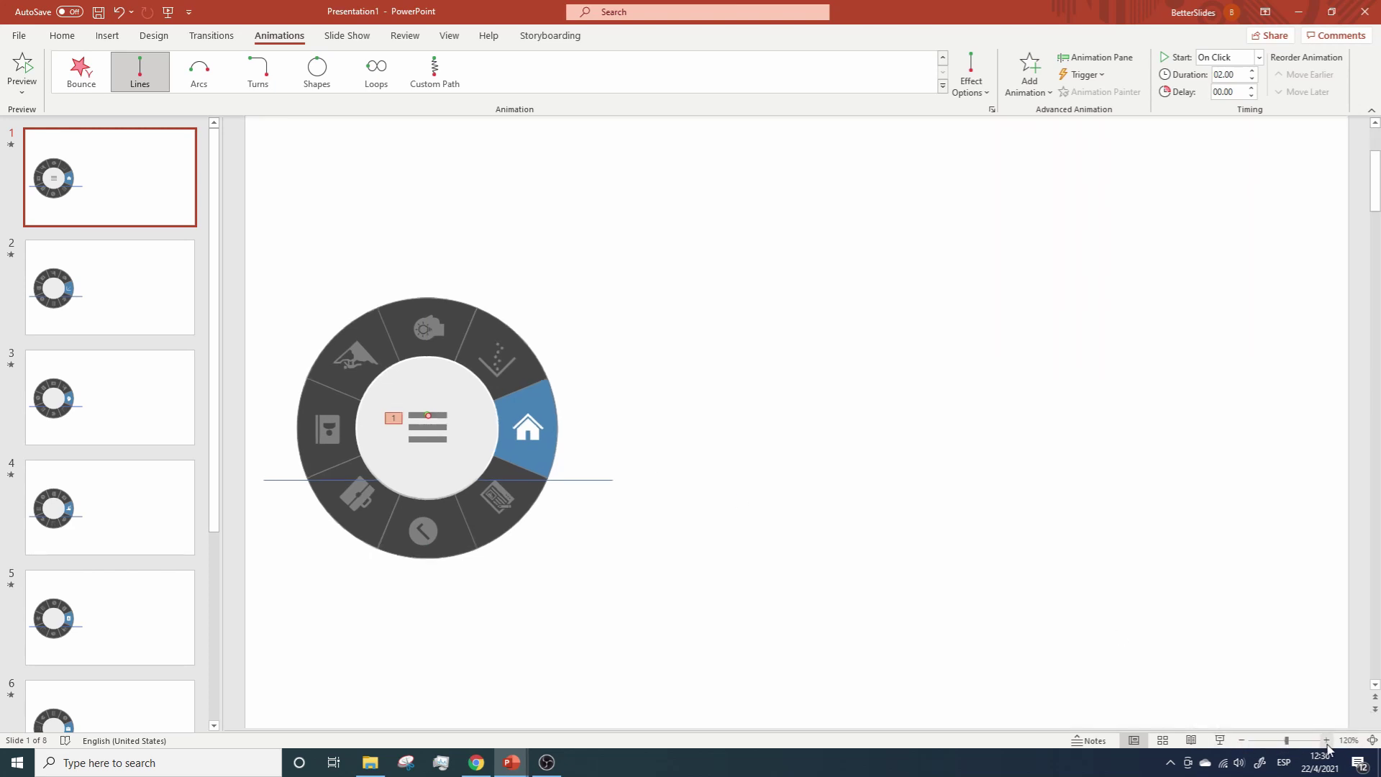
click(1326, 740)
click(1327, 740)
click(1327, 741)
click(1327, 740)
click(1327, 740)
click(1326, 740)
click(1327, 740)
click(1326, 741)
click(1327, 741)
click(1327, 740)
click(1327, 741)
click(1327, 741)
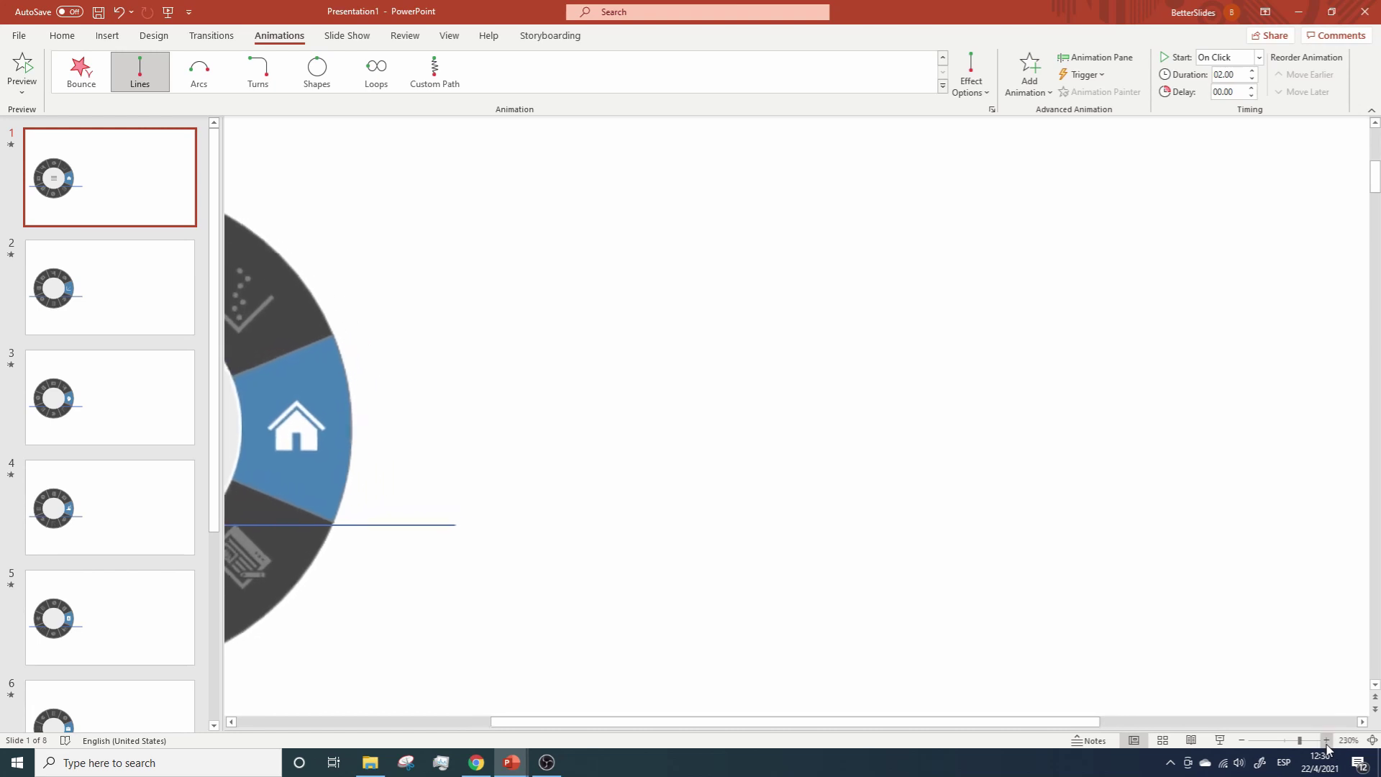
scroll(949, 565, left, 10)
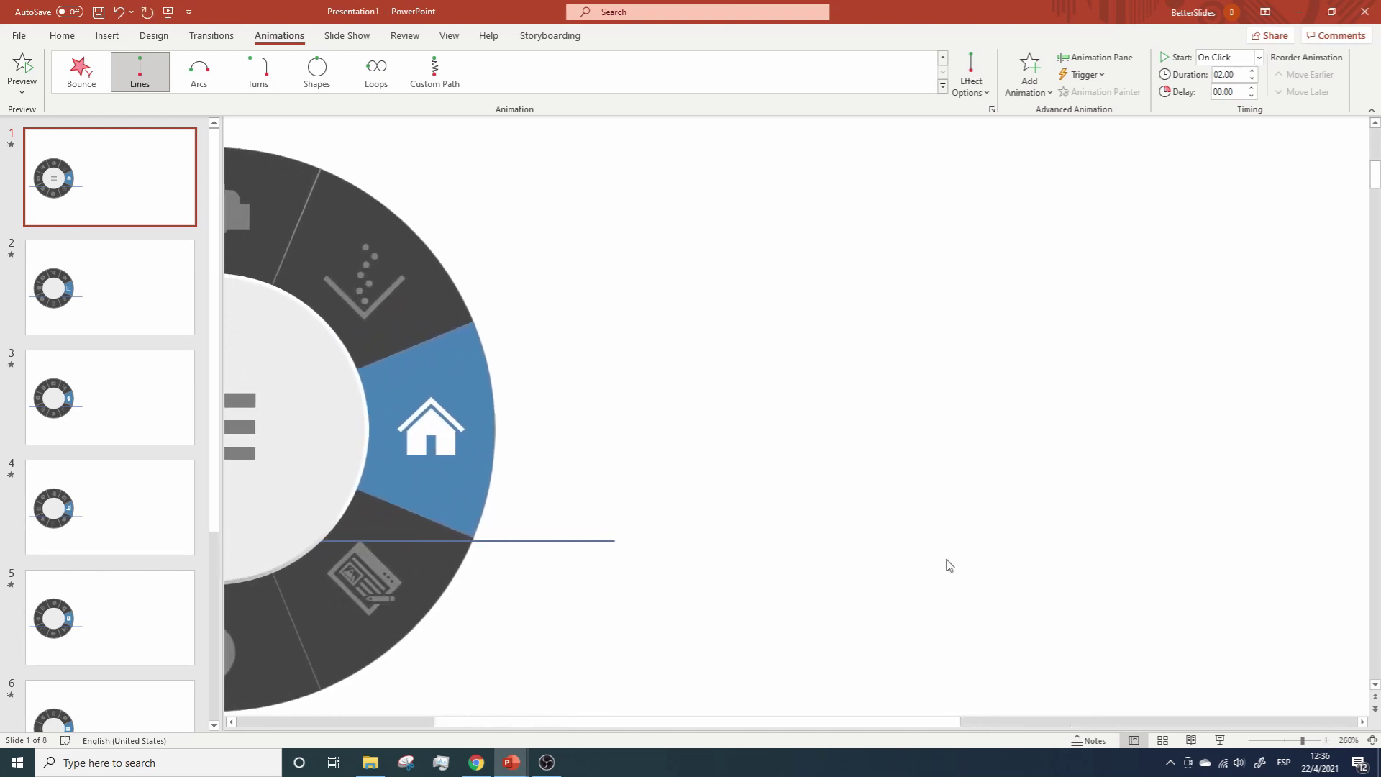
scroll(949, 566, left, 1)
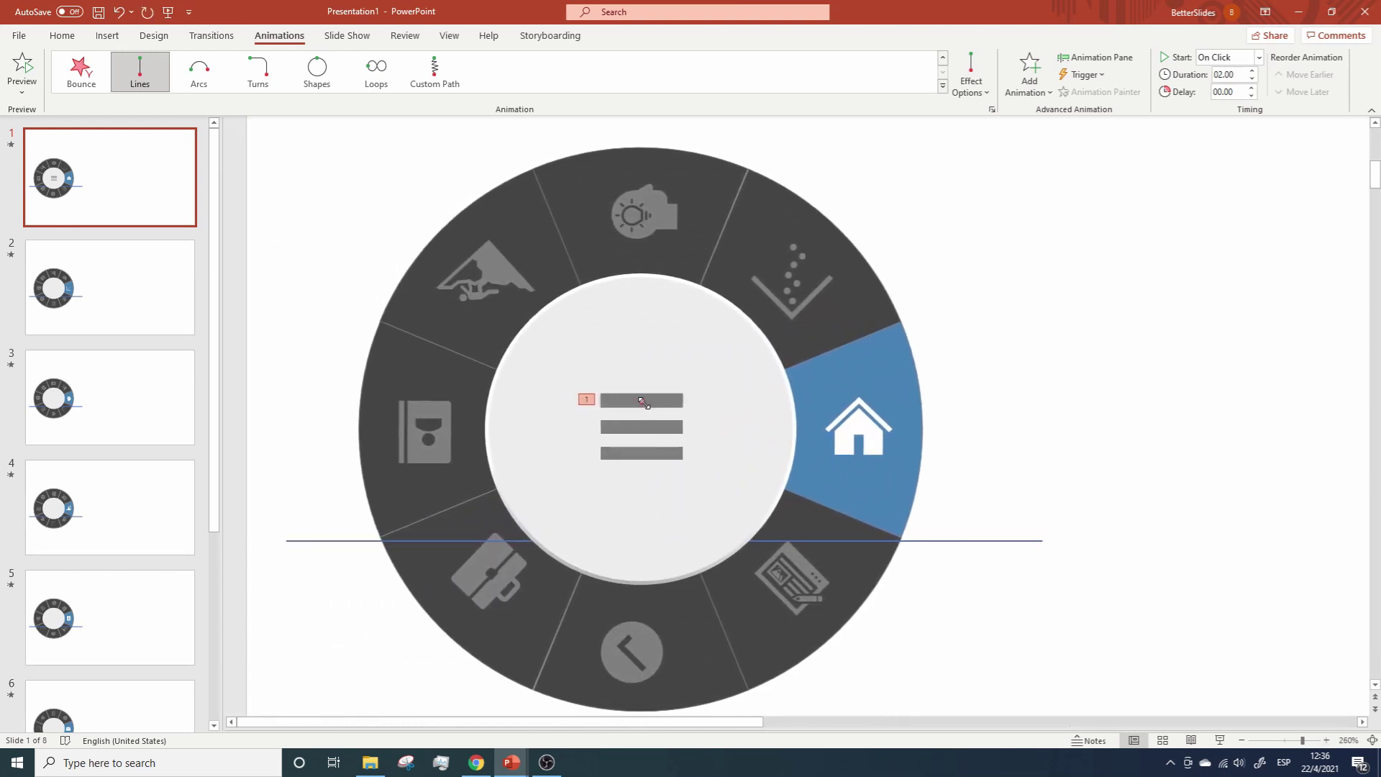
drag(641, 400, 640, 428)
scroll(641, 427, down, 5)
Step: Copy the top bar's animation to the bottom bar with Animation Painter and end its path on the middle bar
click(520, 400)
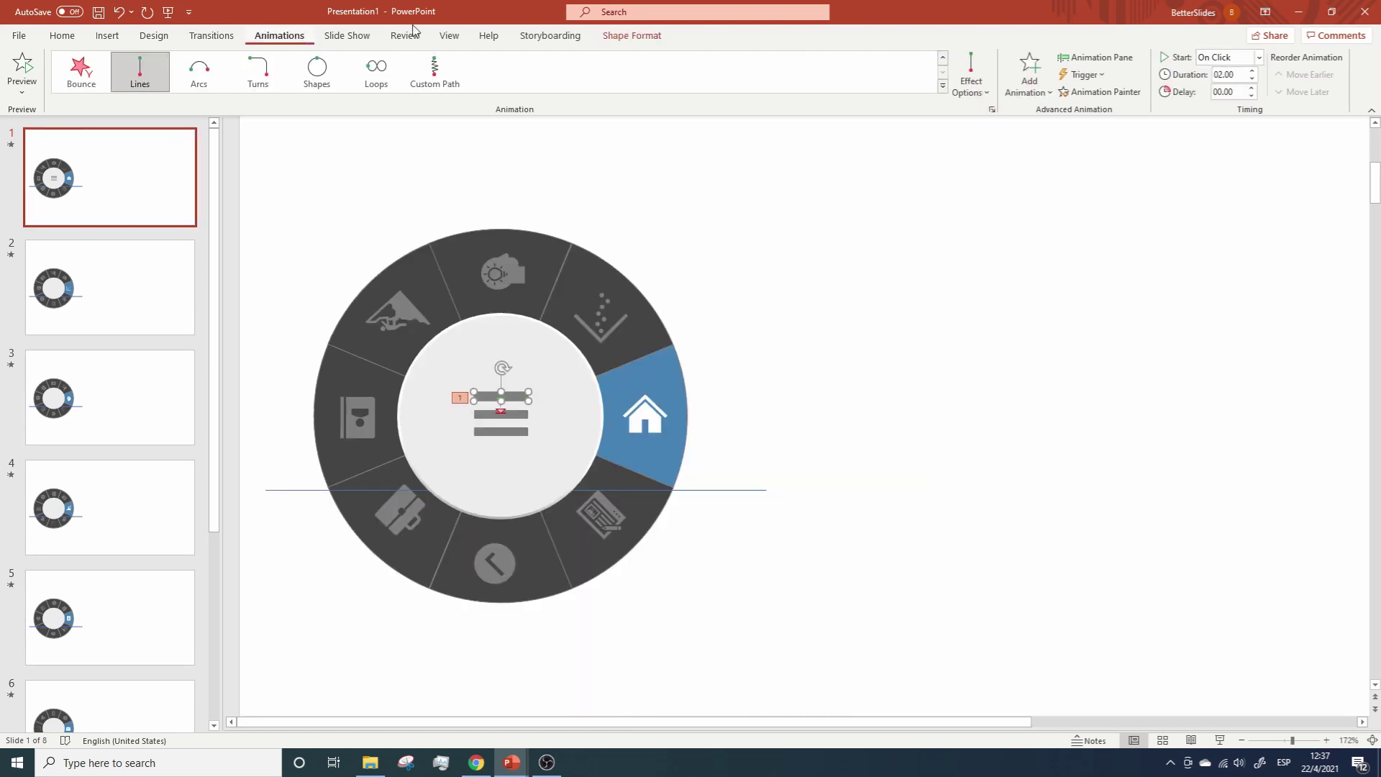
click(1100, 91)
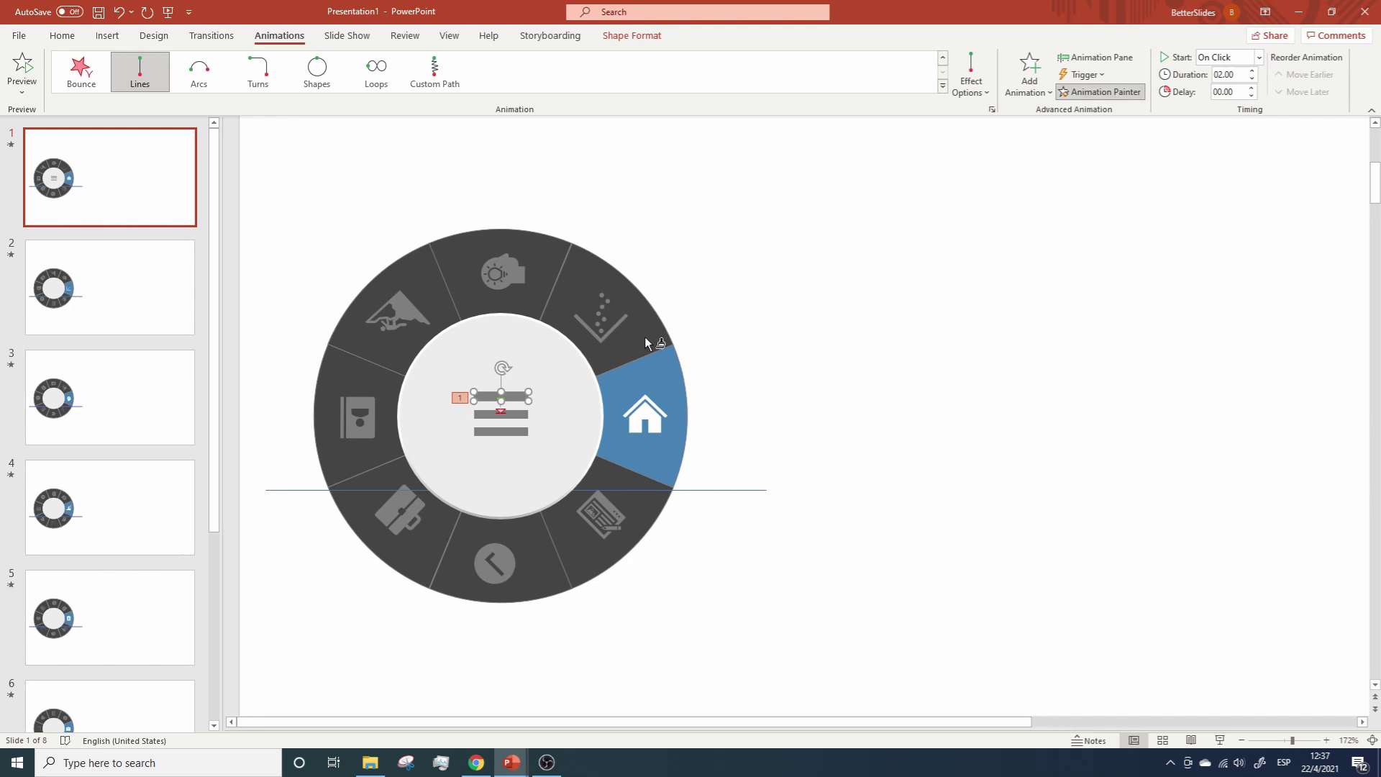
click(508, 432)
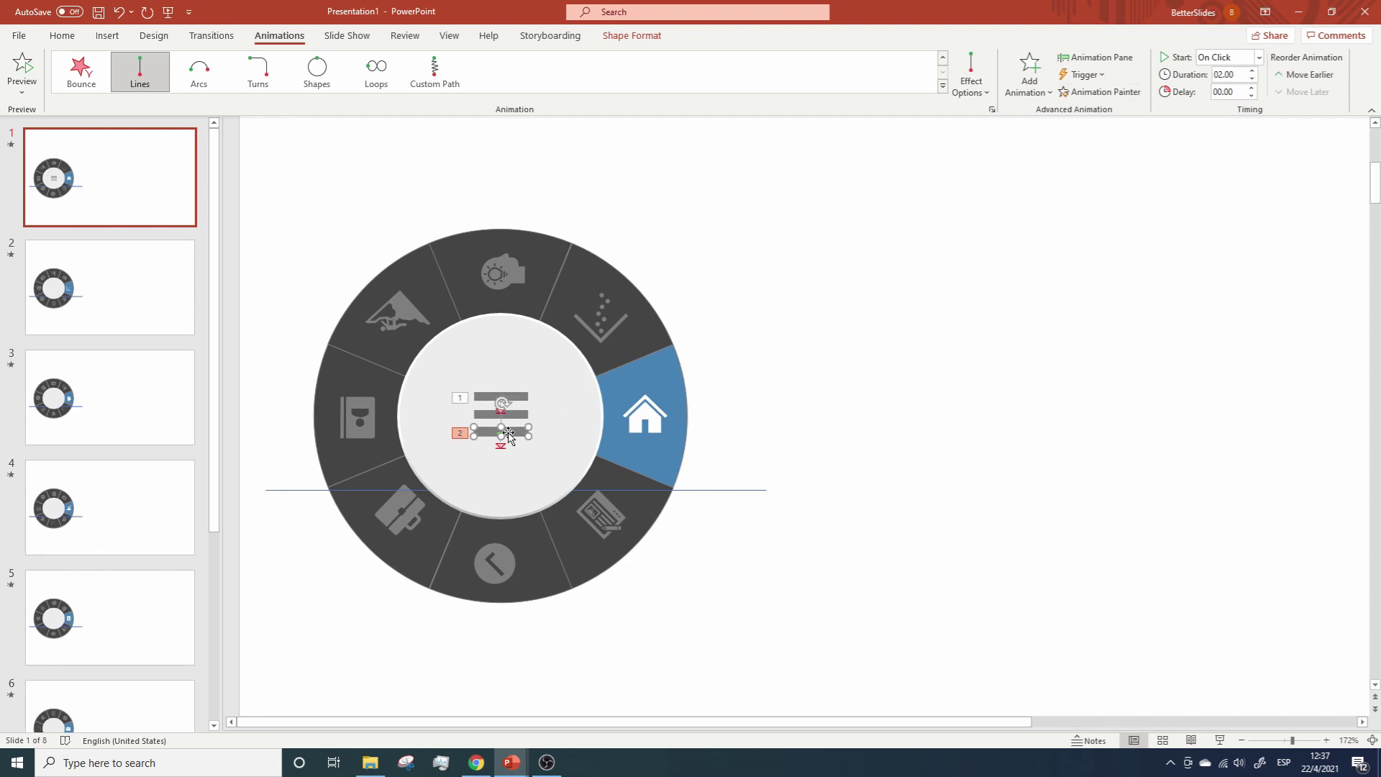
scroll(508, 432, up, 5)
drag(796, 453, 795, 376)
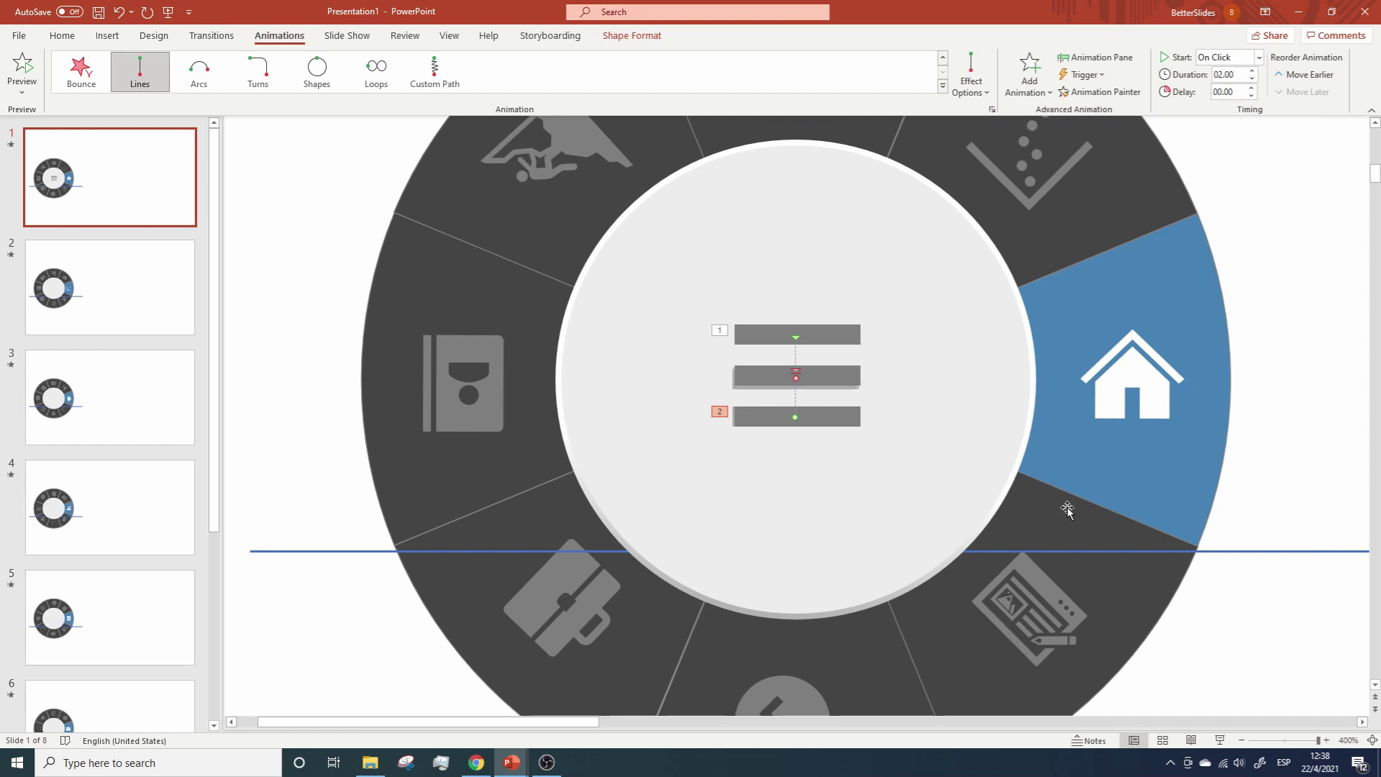
click(1234, 627)
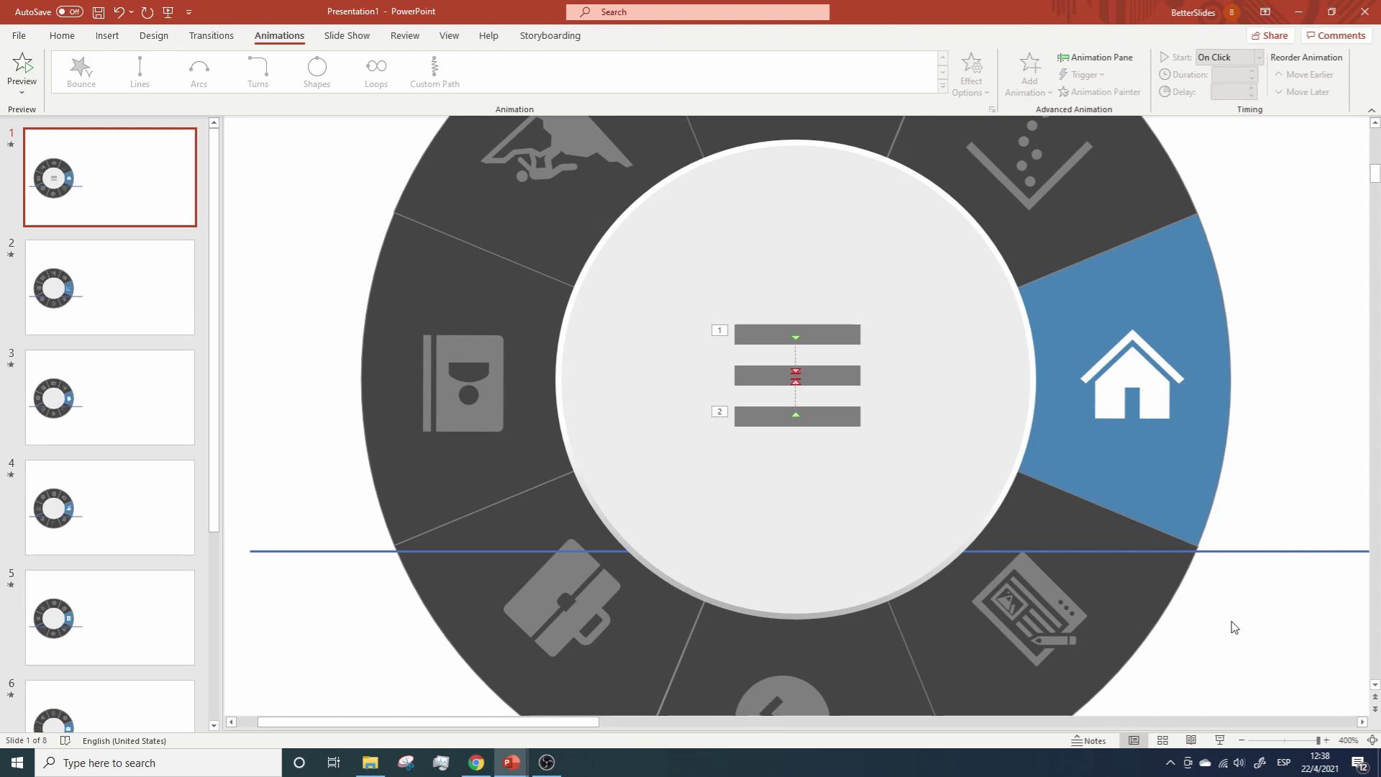
Step: Add a second Lines motion path to the top bar, running from the middle bar back to the top bar's original position
scroll(1234, 628, down, 5)
key(Tab)
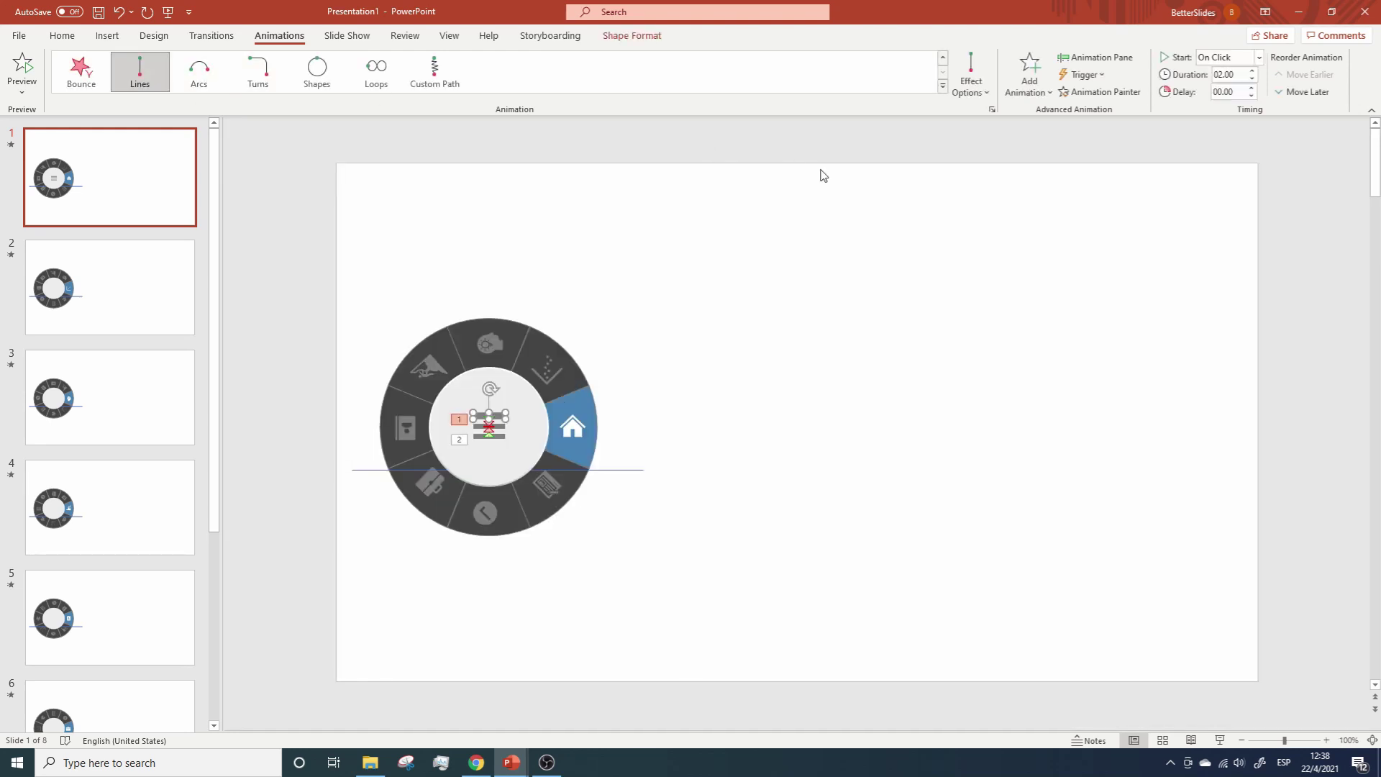
click(1029, 79)
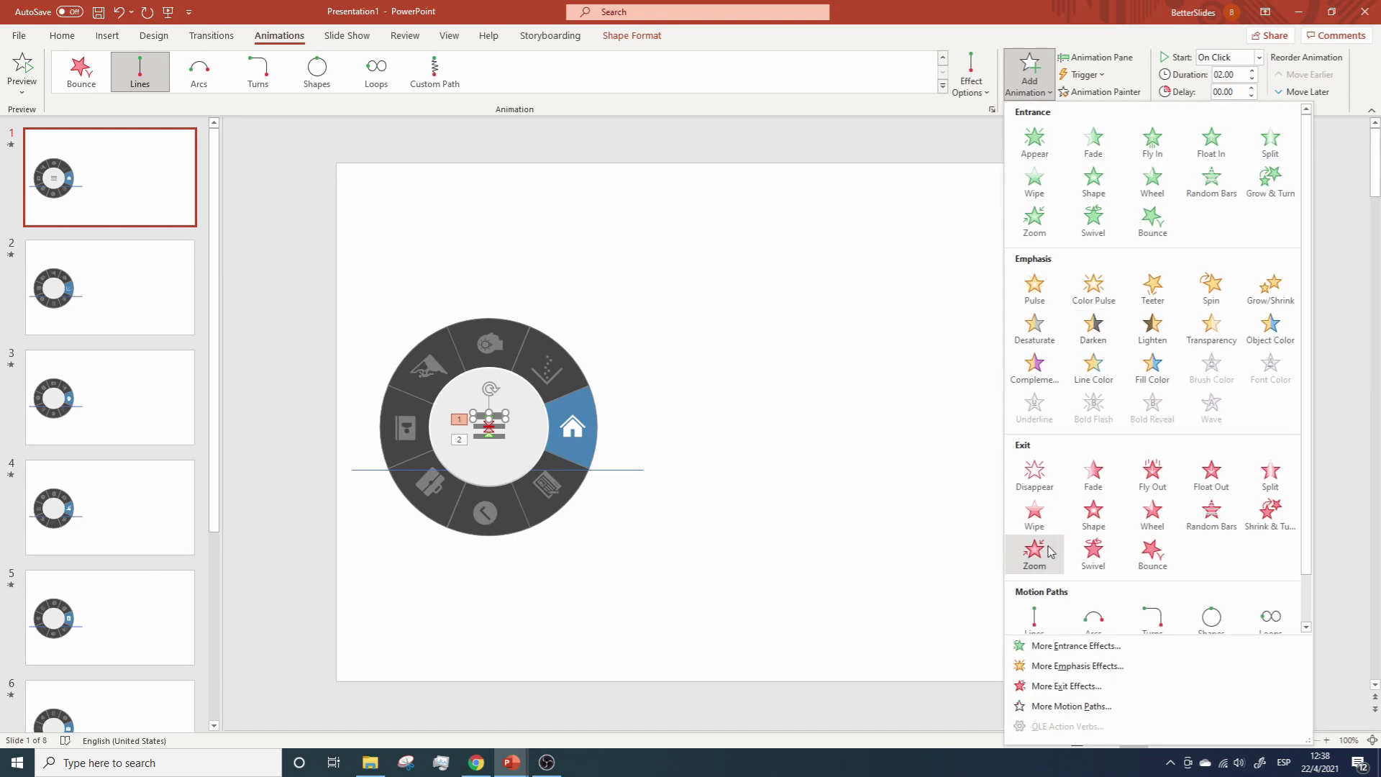
click(1039, 622)
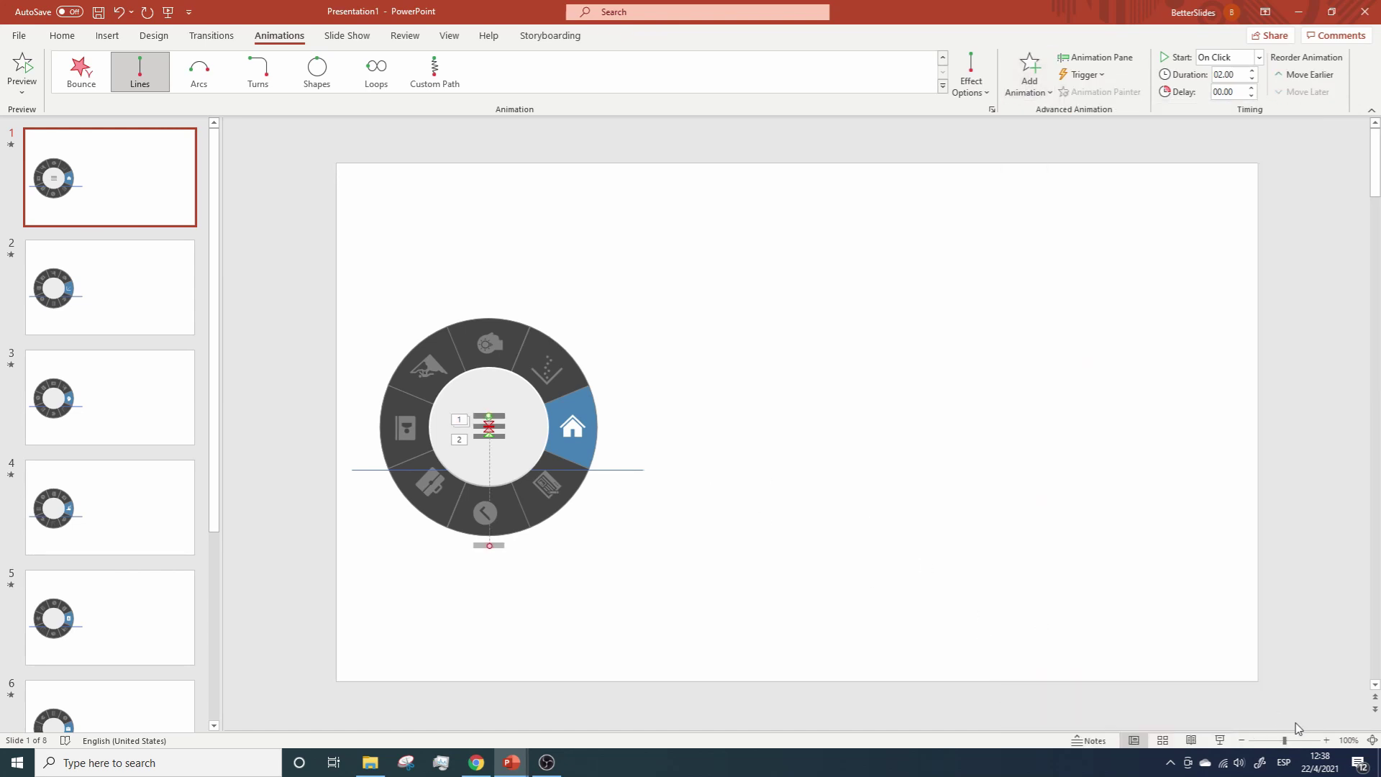
scroll(755, 584, up, 5)
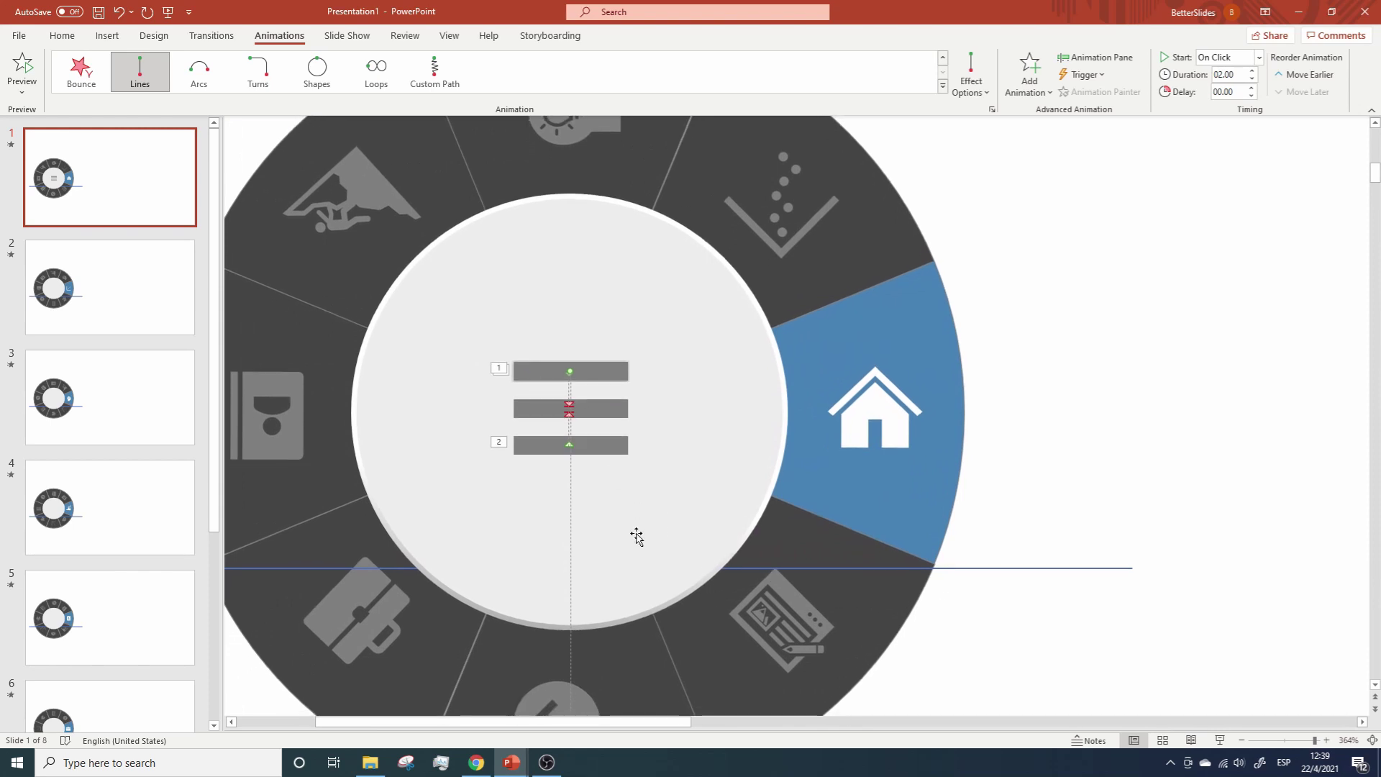
scroll(636, 536, down, 3)
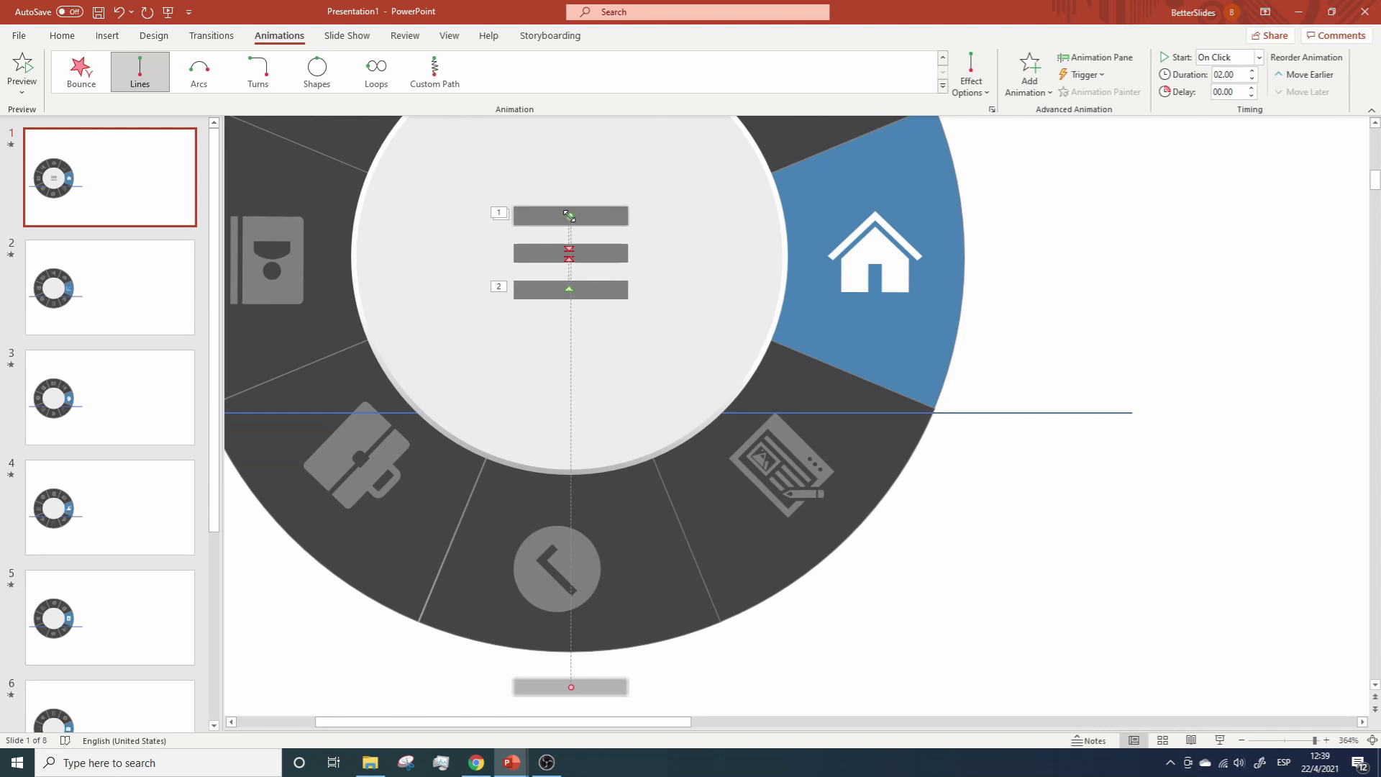
drag(571, 215, 570, 251)
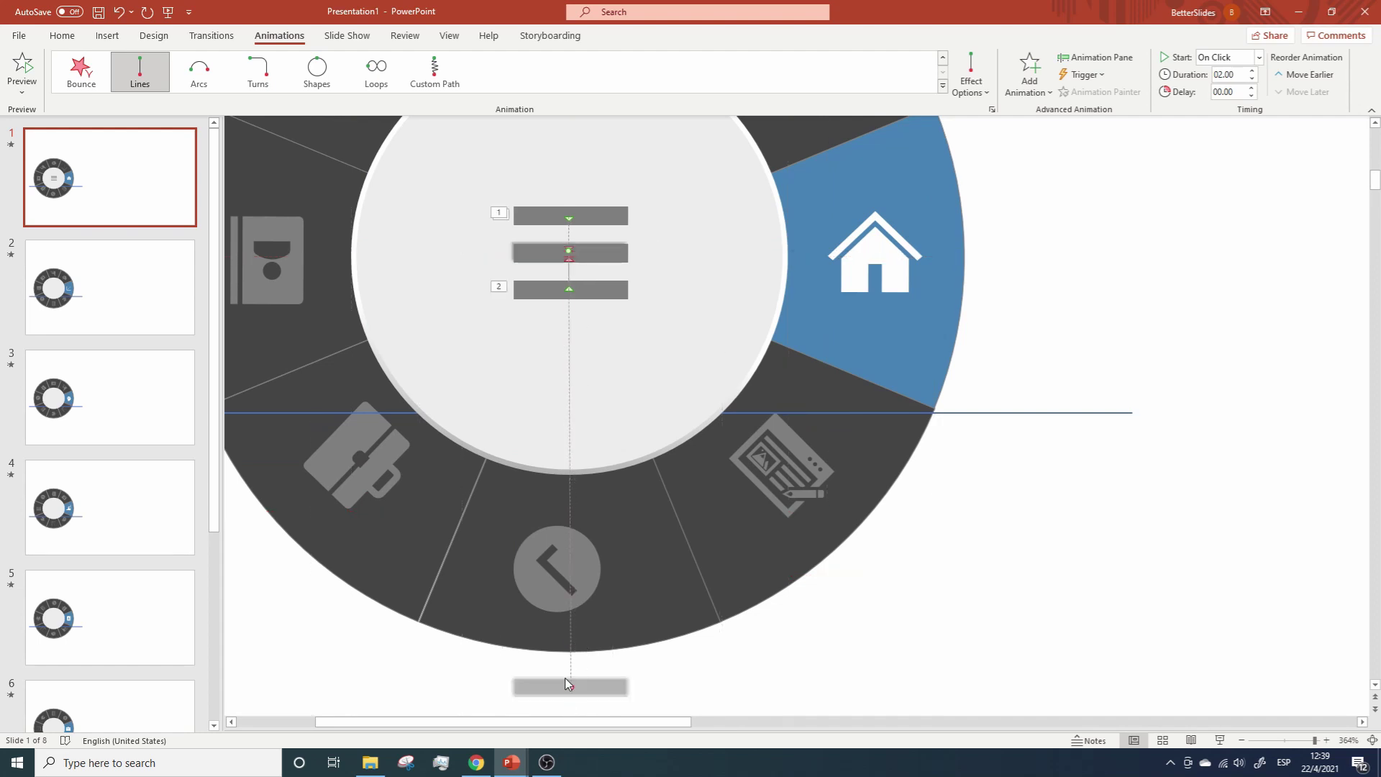
drag(571, 686, 568, 215)
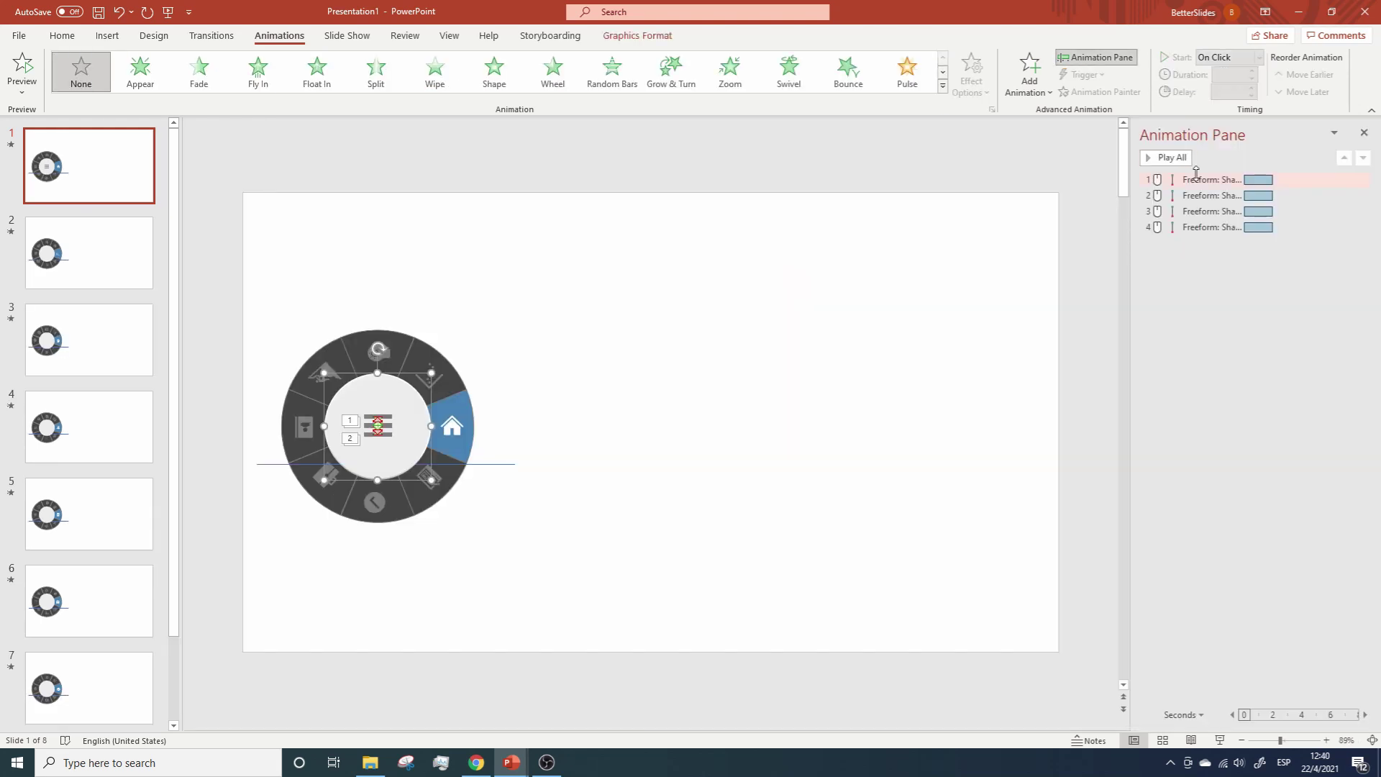
Step: Set the duration of all four bar animations on slide 1 to 0.5 seconds
click(1200, 179)
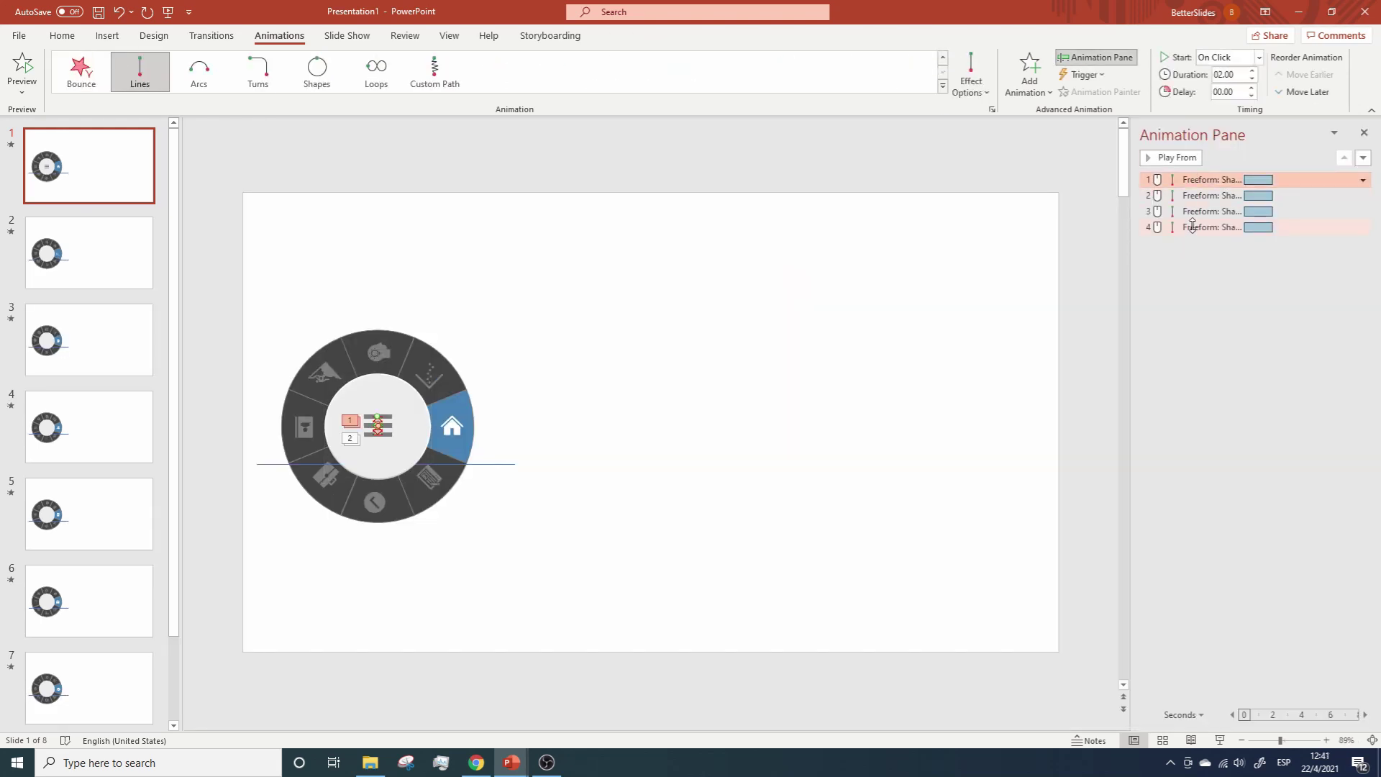
shift+click(1193, 228)
click(1233, 74)
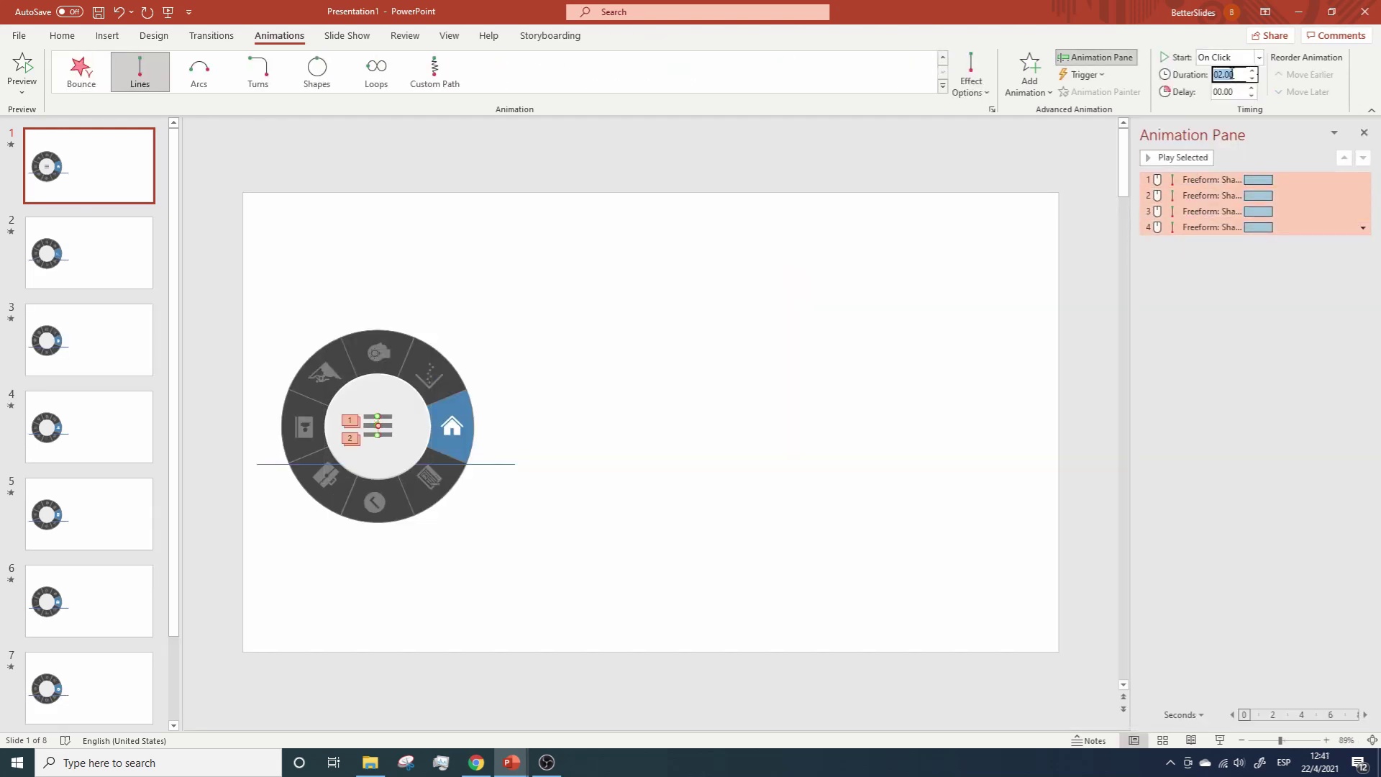
text(0.5)
key(Return)
Step: Set the first two bar animations to start With Previous
click(1219, 179)
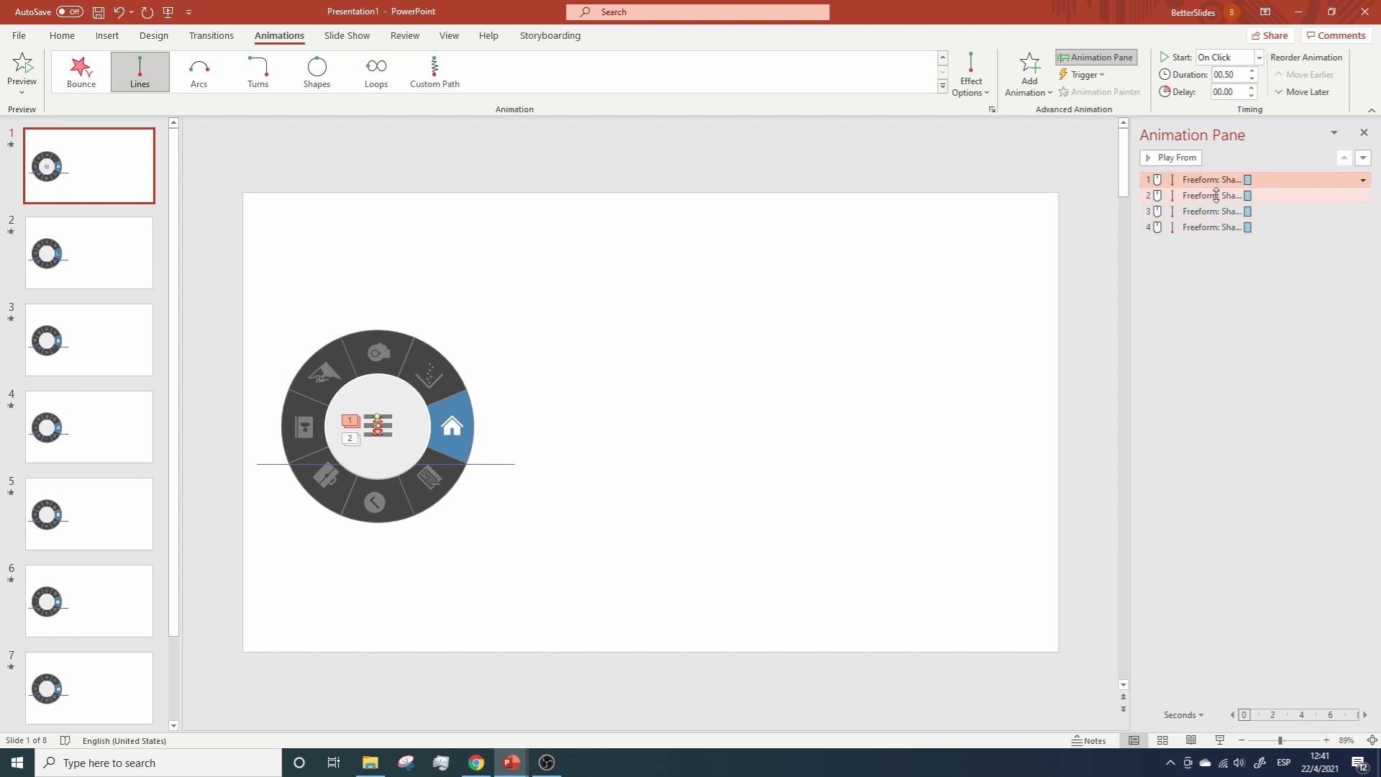
shift+click(1215, 195)
click(1258, 58)
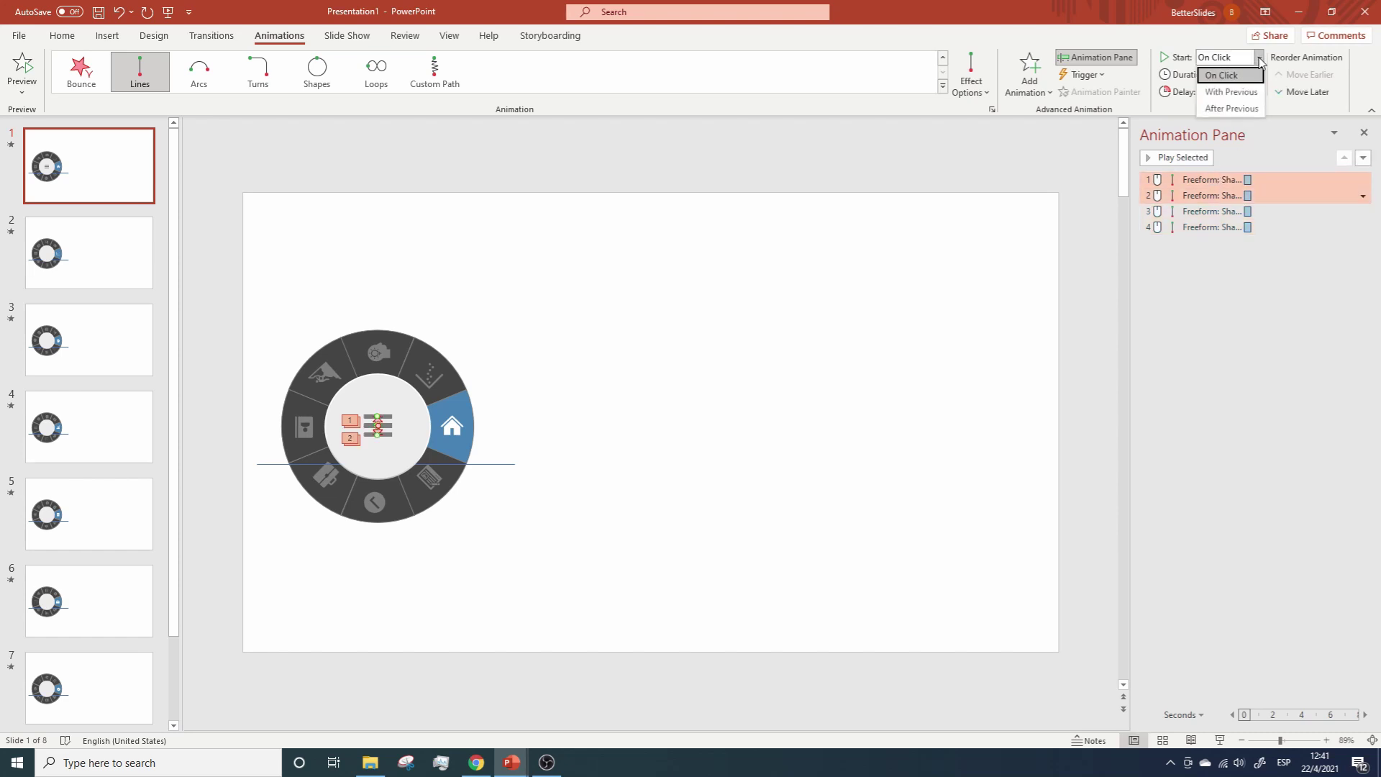
click(1232, 89)
Step: Set the third bar animation to start After Previous and the fourth to start With Previous
click(1208, 210)
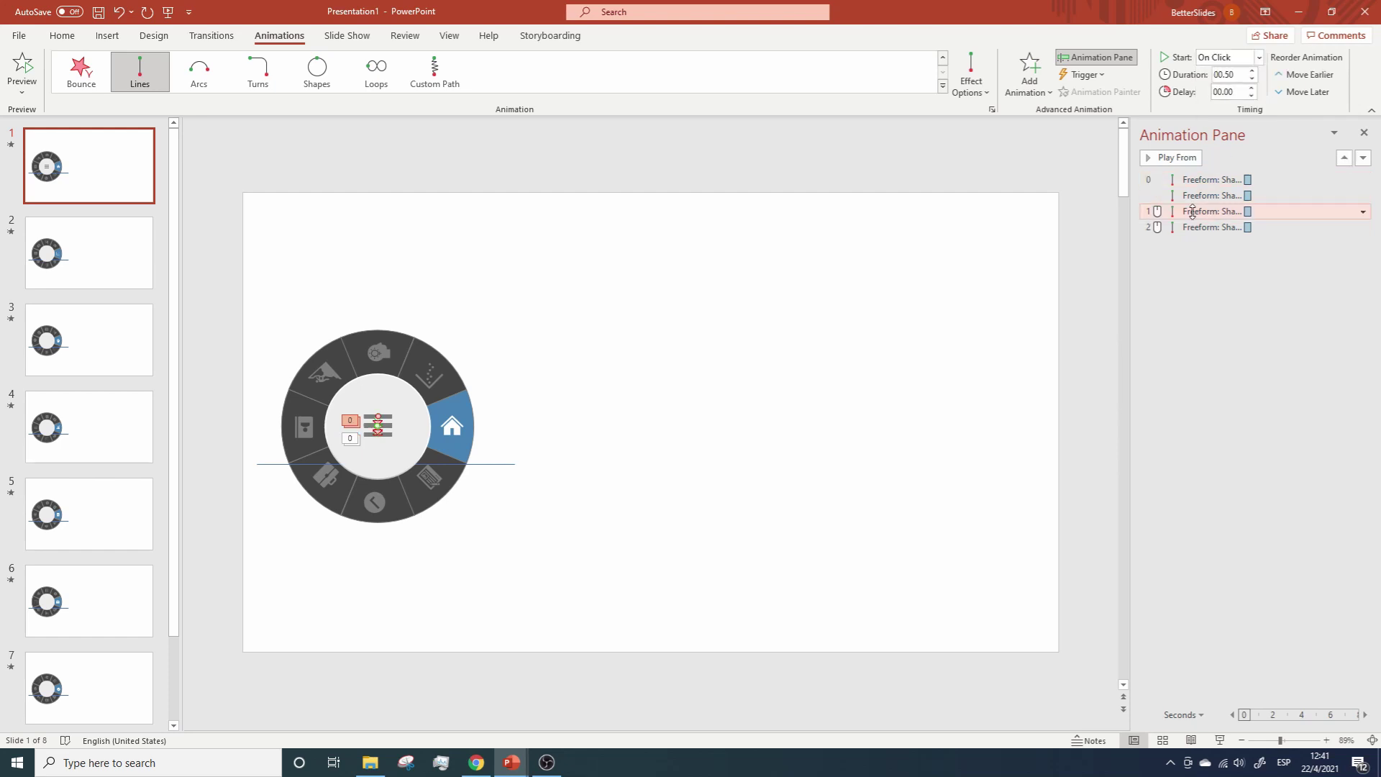
click(1259, 57)
click(1231, 108)
click(1198, 226)
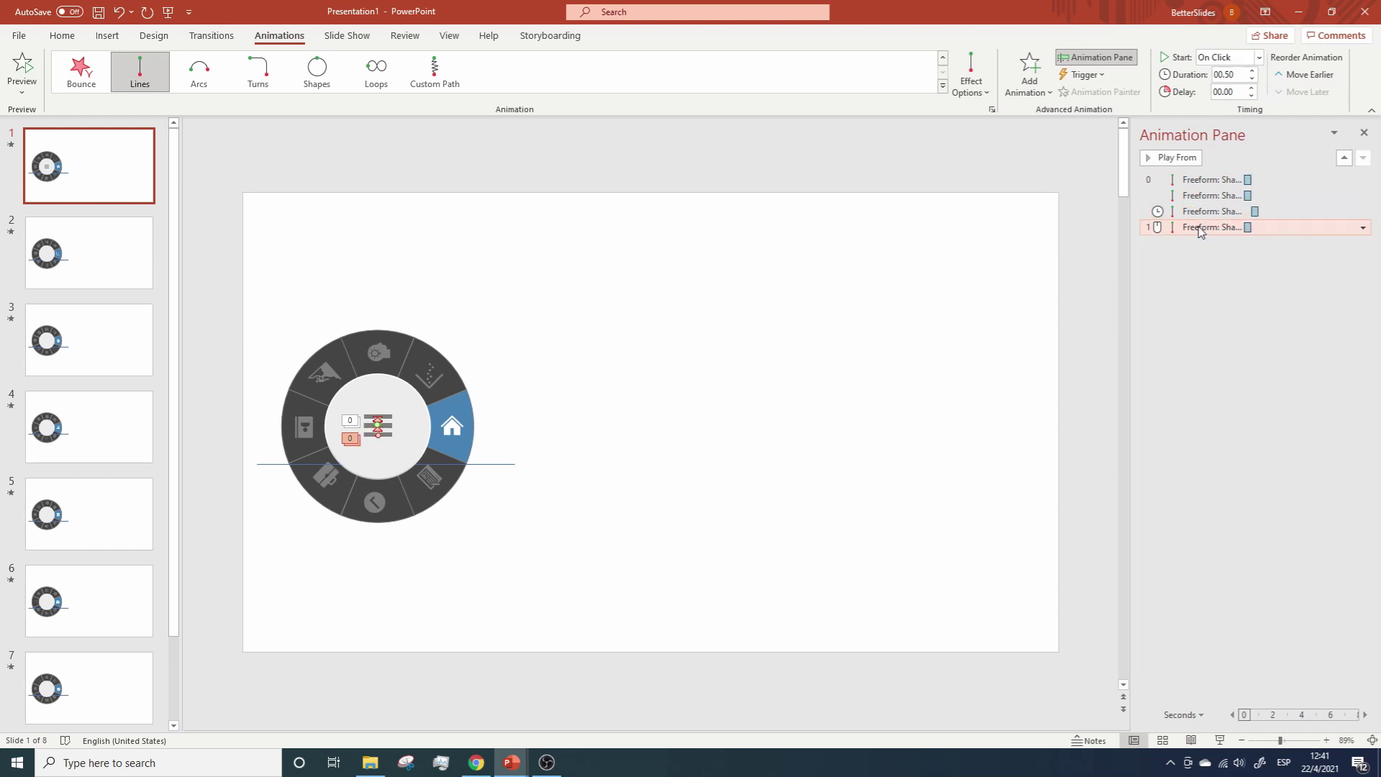
click(1258, 58)
click(1238, 92)
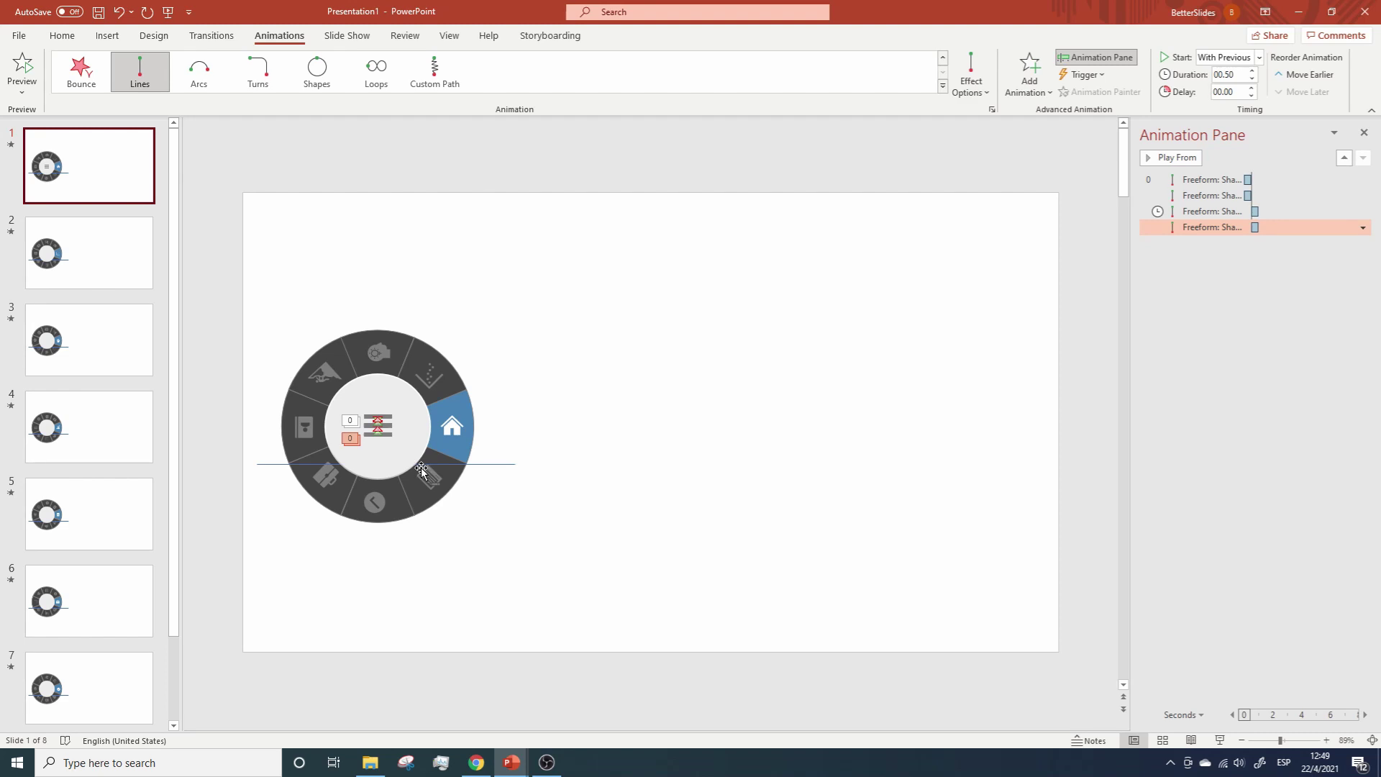
Step: Link the house icon on slide 2's wheel to Slide 1 in this document
key(Down)
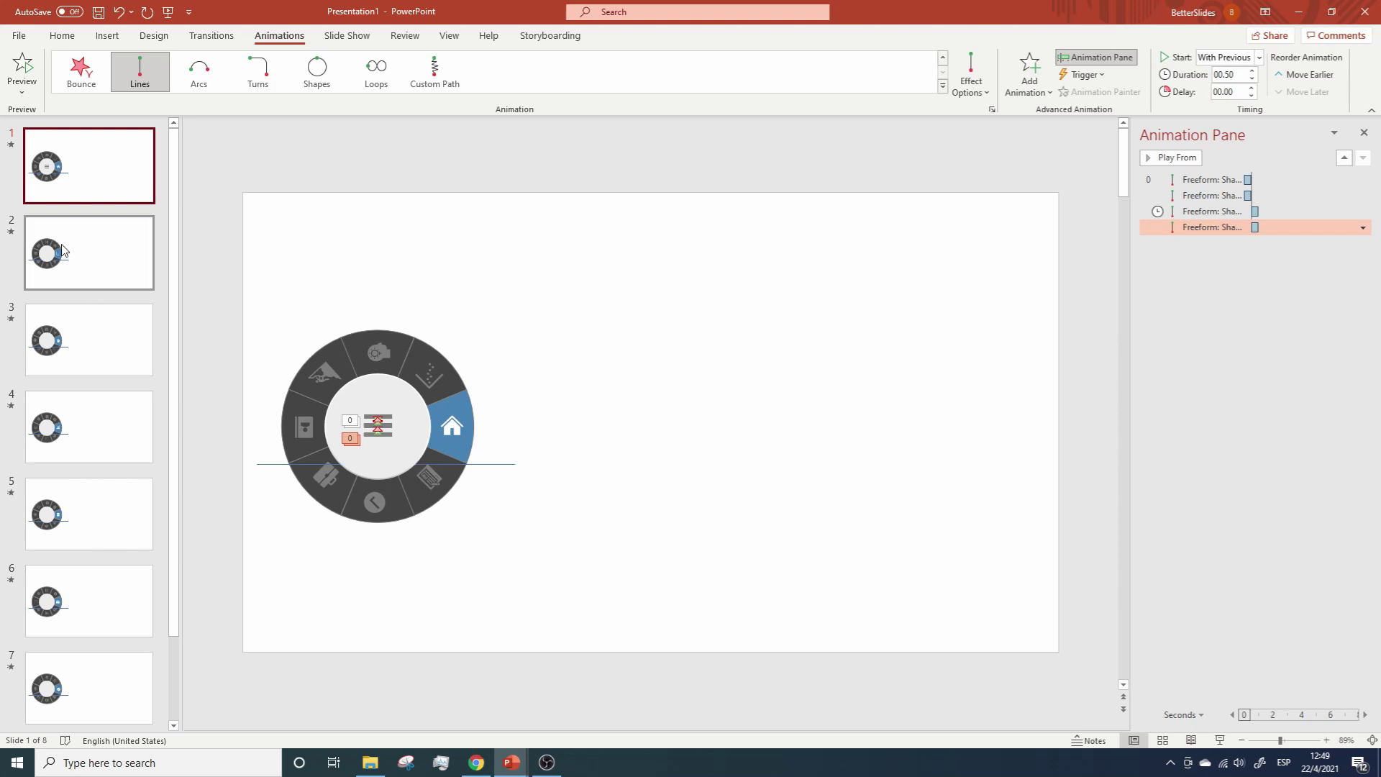
click(429, 486)
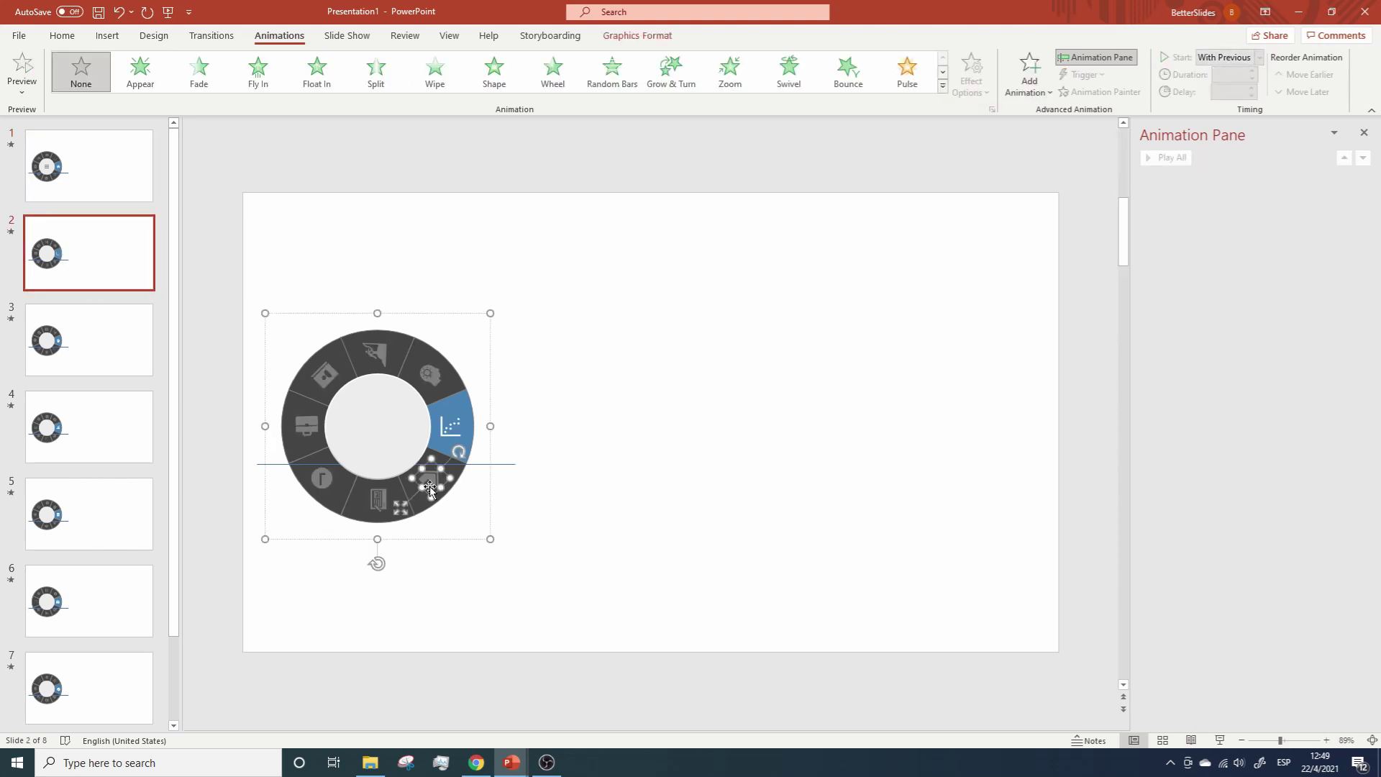
right_click(430, 489)
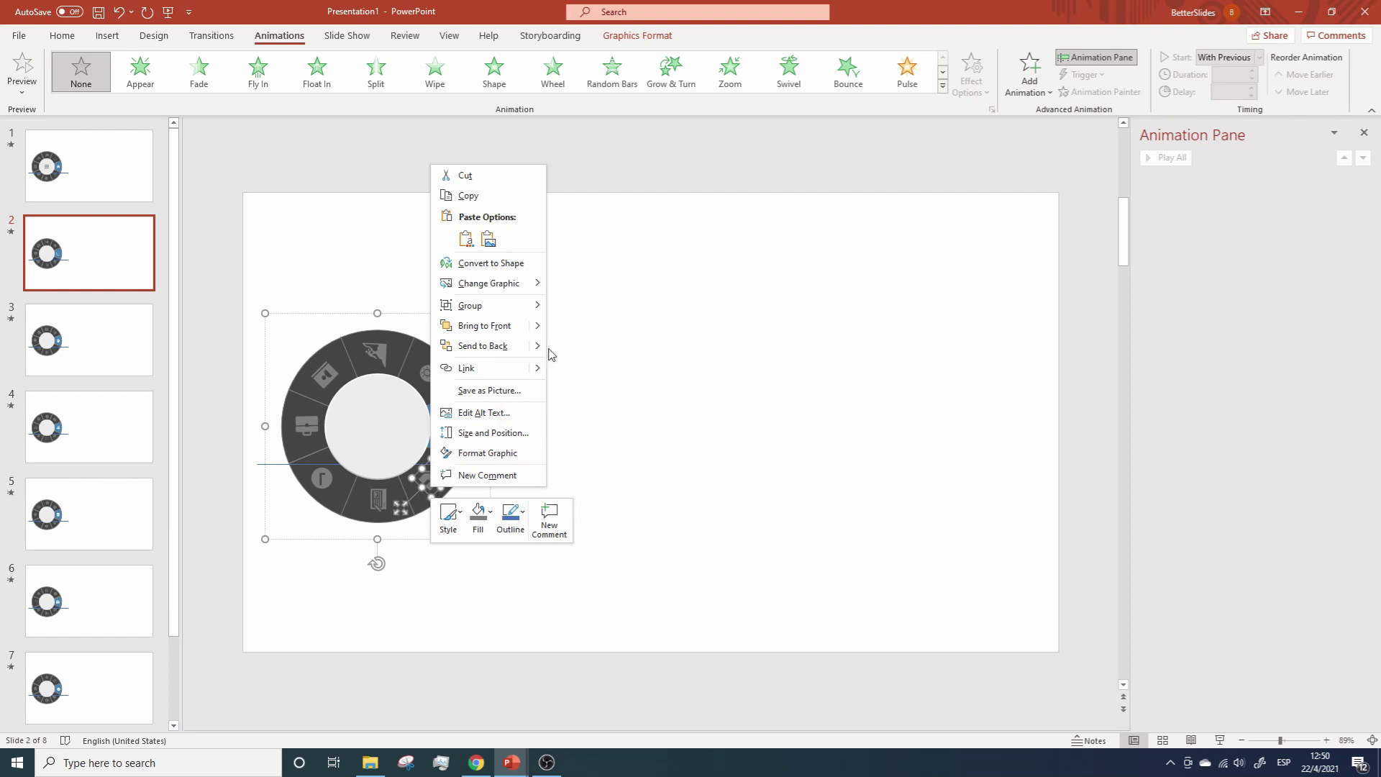
mouse_move(539, 367)
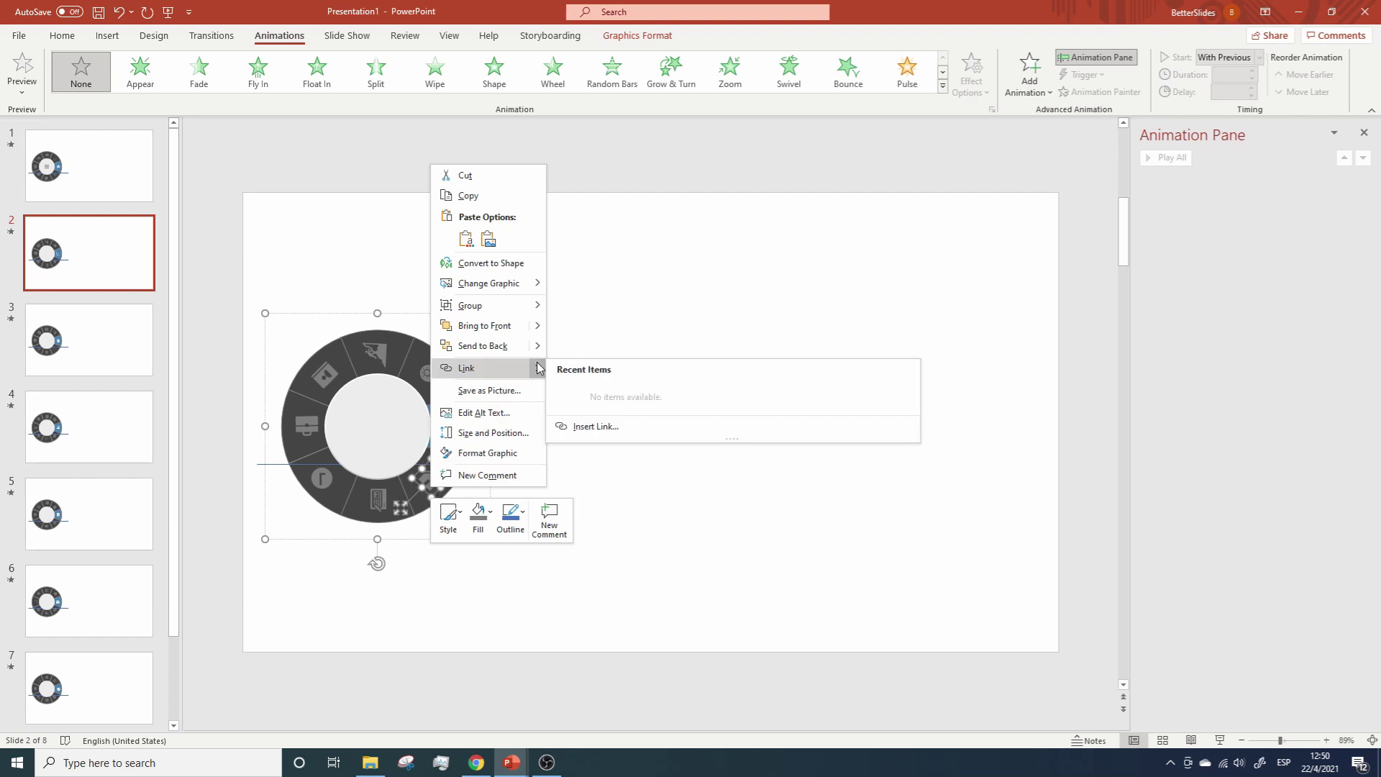
click(619, 436)
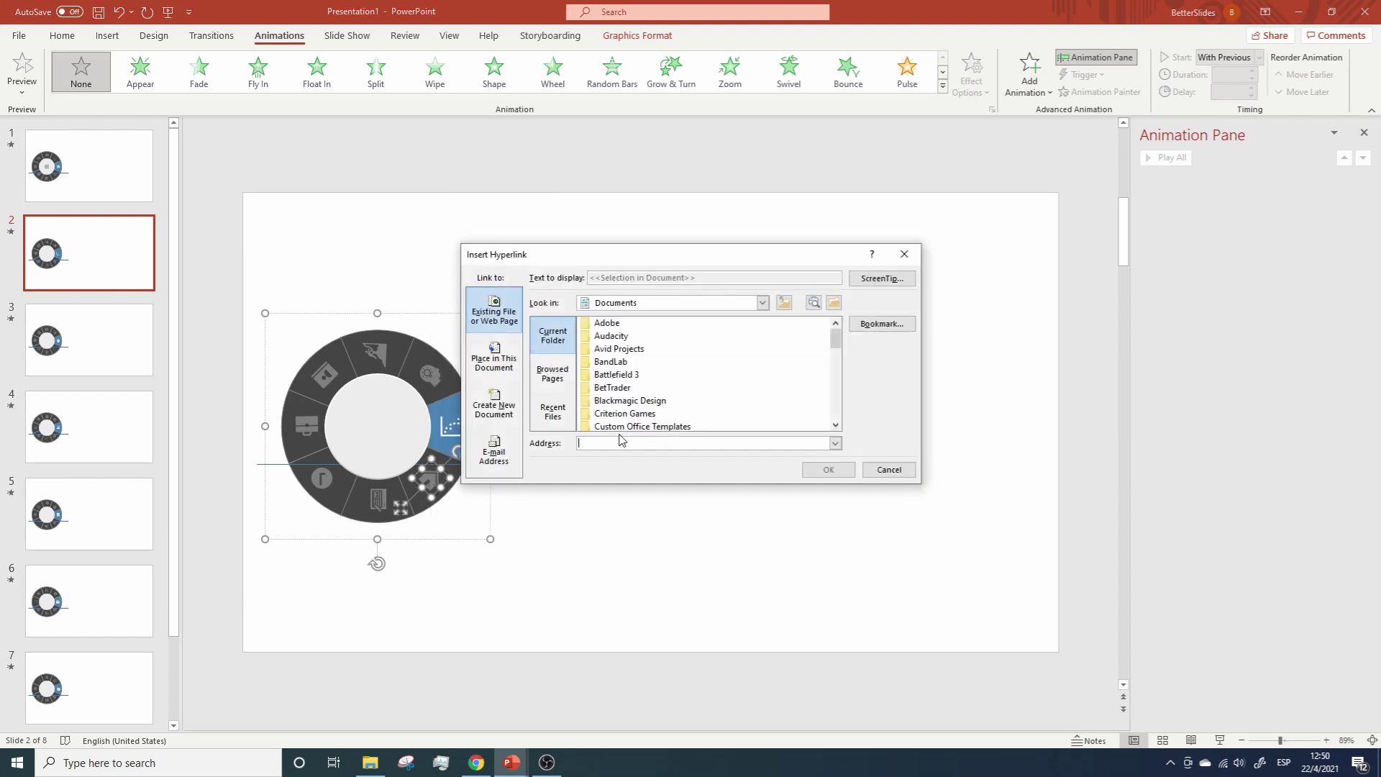
click(504, 367)
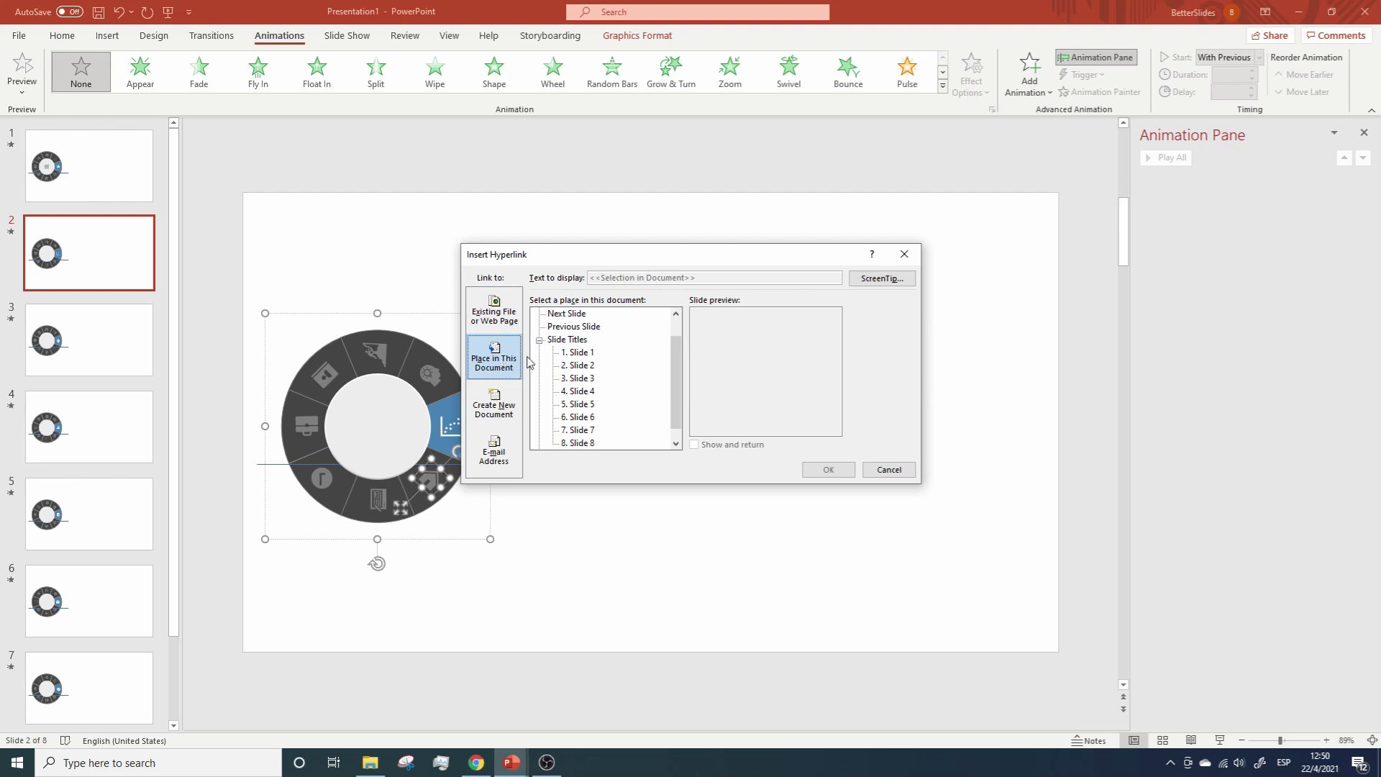
click(588, 353)
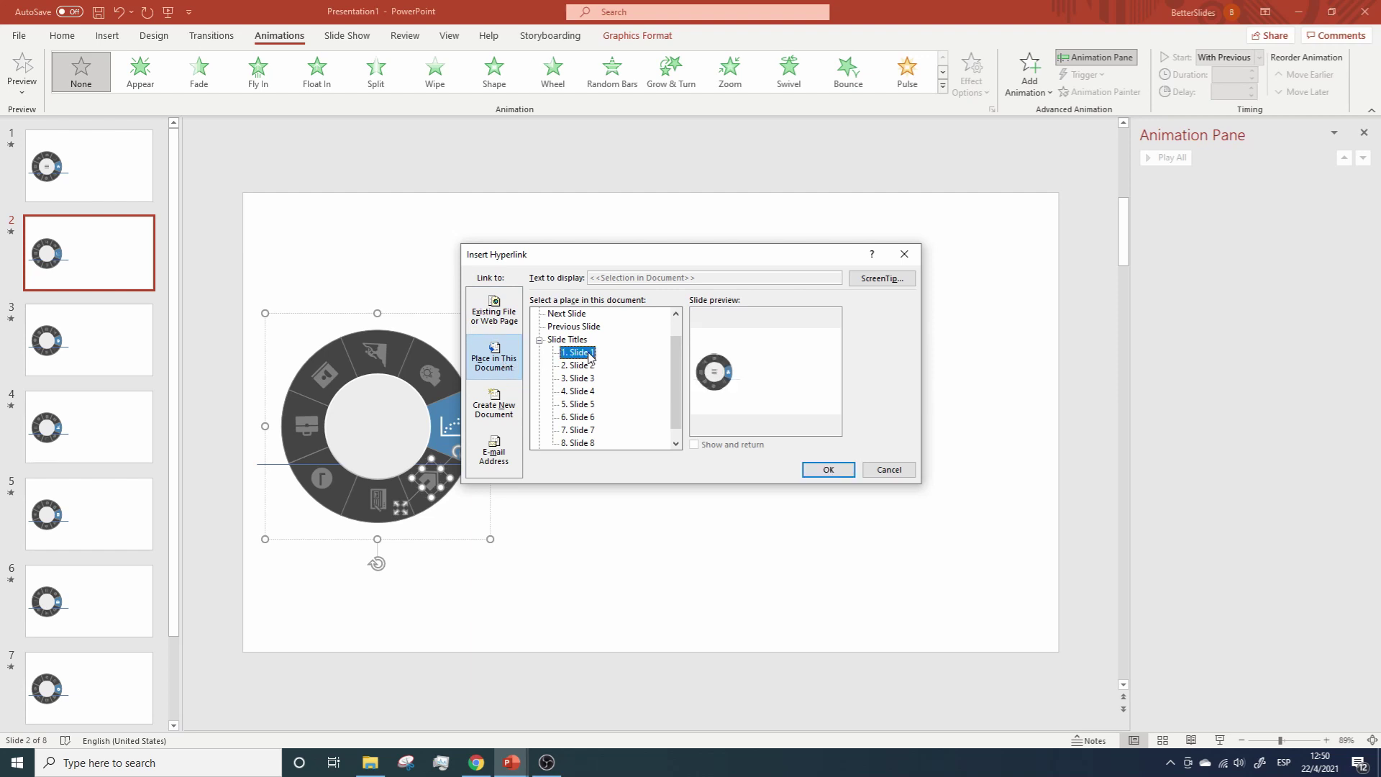
click(814, 469)
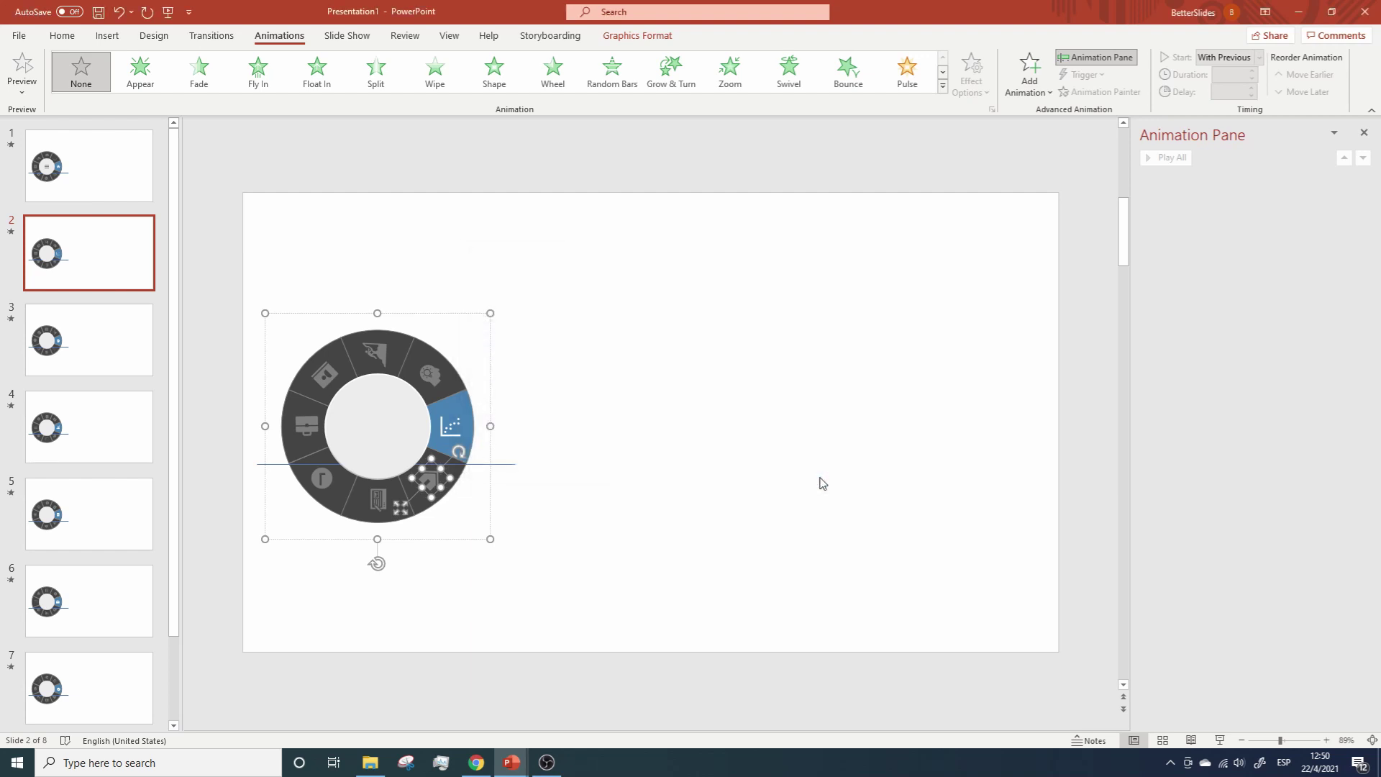
Step: Run the slide show from slide 2, test the house icon's link, and exit the show
key(shift+F5)
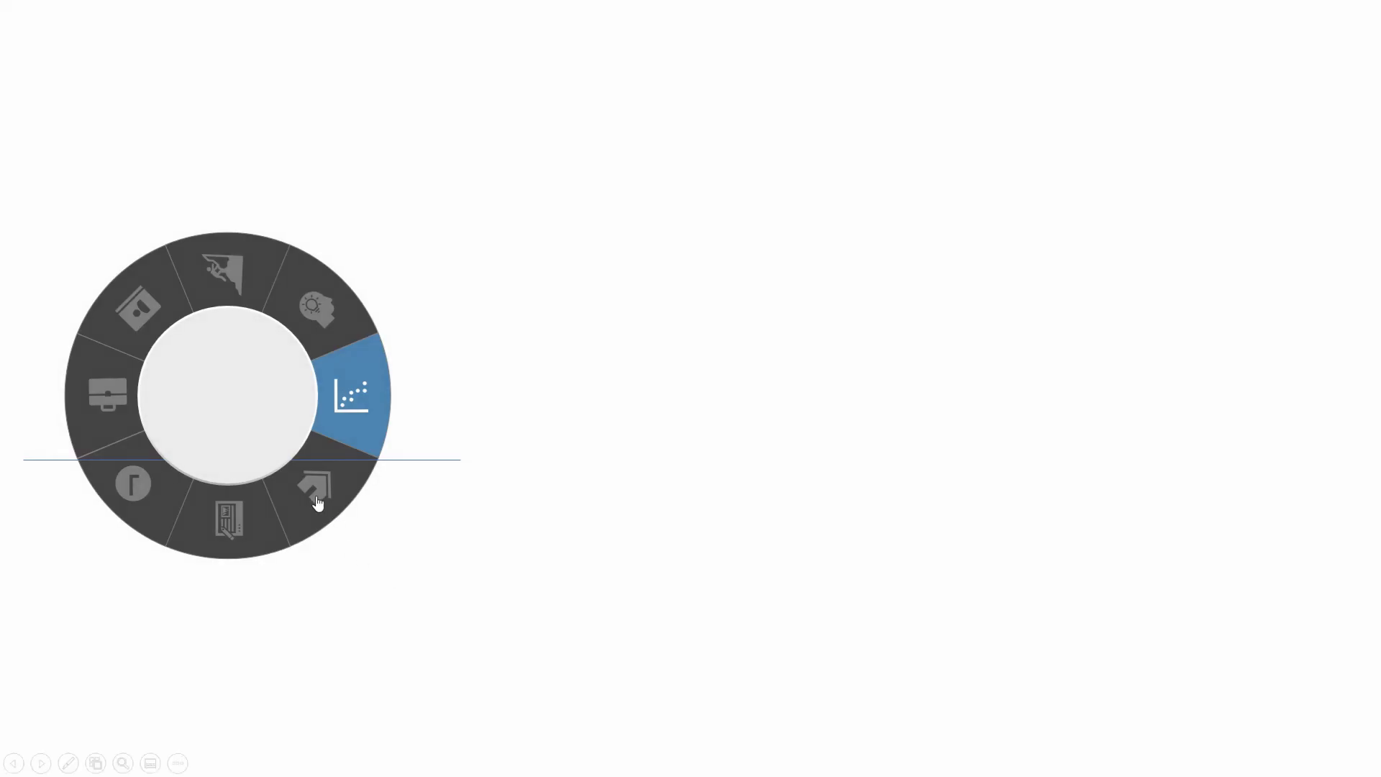
click(316, 494)
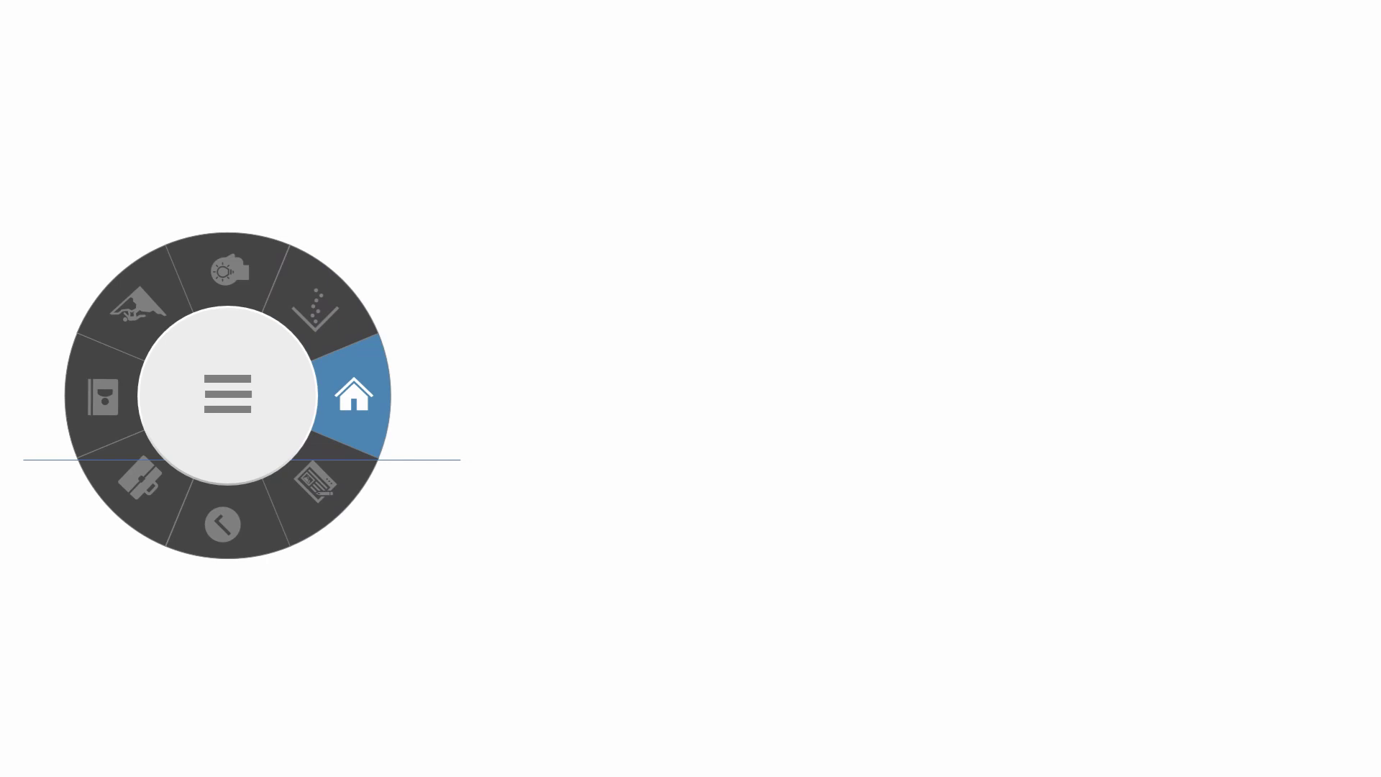
key(Escape)
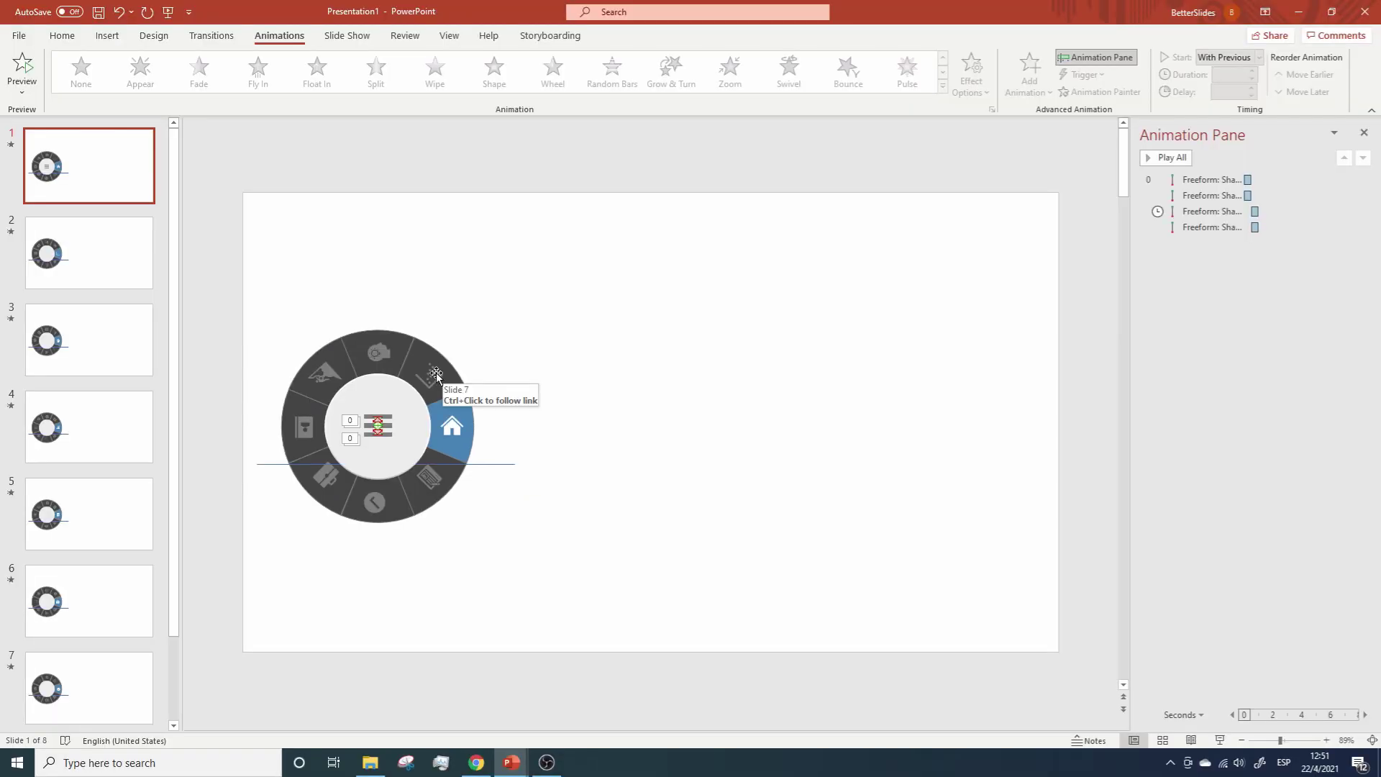
Step: Link the icons around slide 1's wheel to their matching slides in this document
right_click(442, 364)
key(Escape)
right_click(330, 366)
right_click(302, 412)
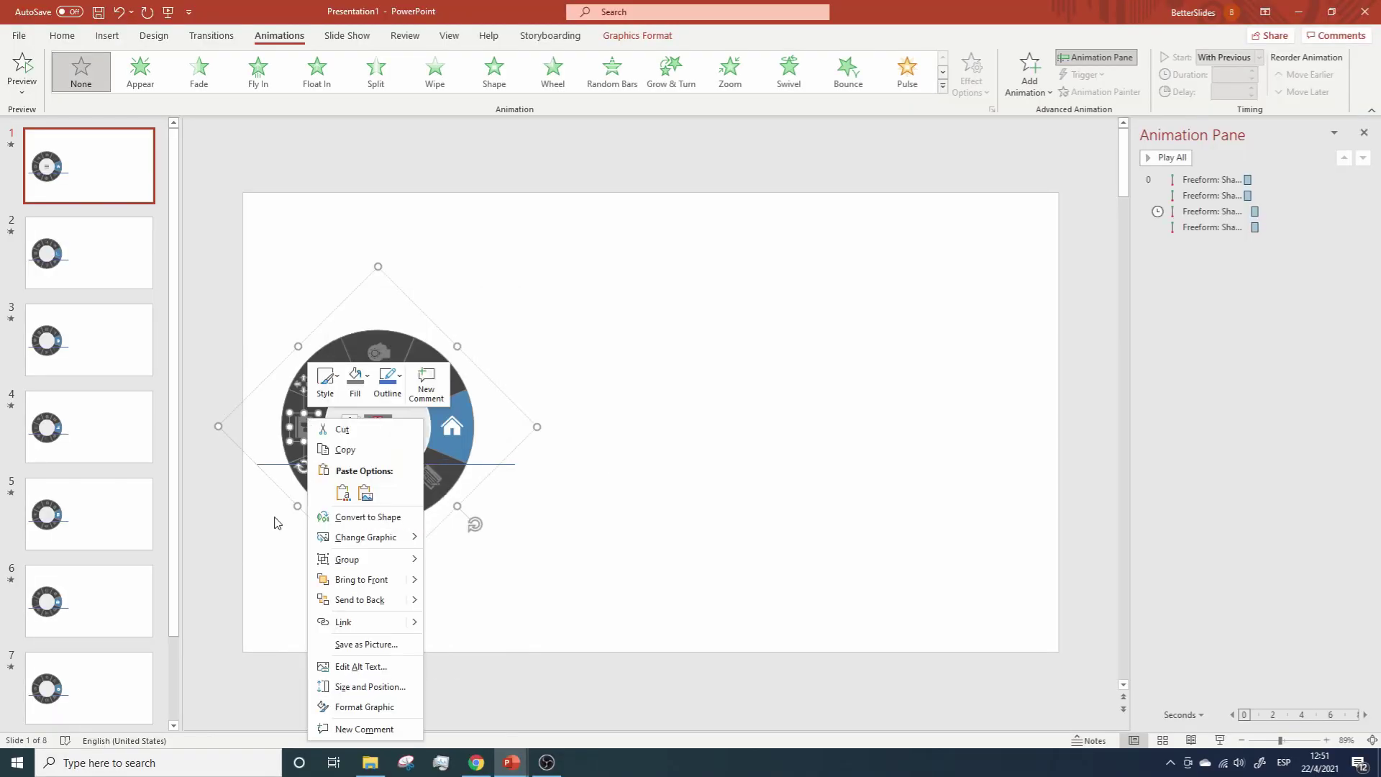
right_click(373, 511)
click(432, 483)
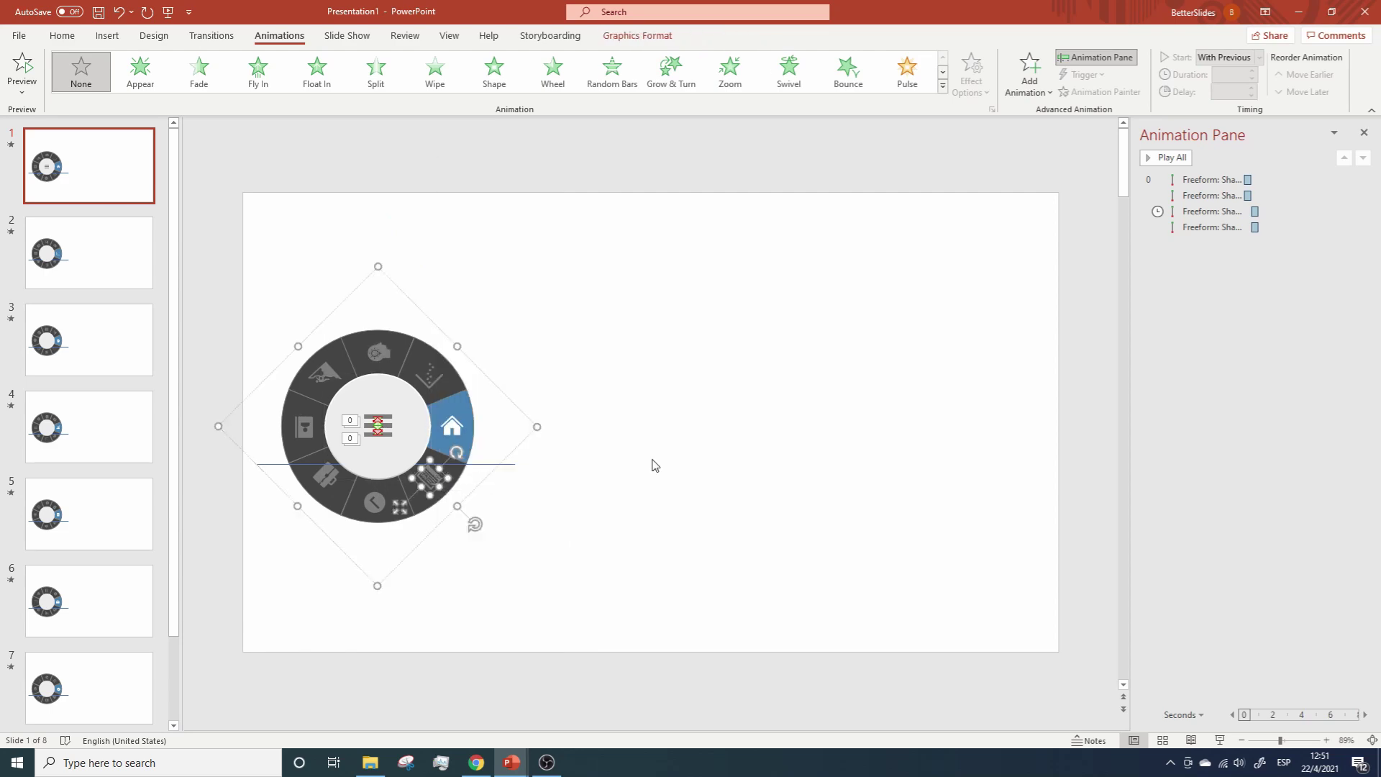
right_click(440, 377)
Step: Run the slide show from the beginning and test the link on the contact book icon
key(F5)
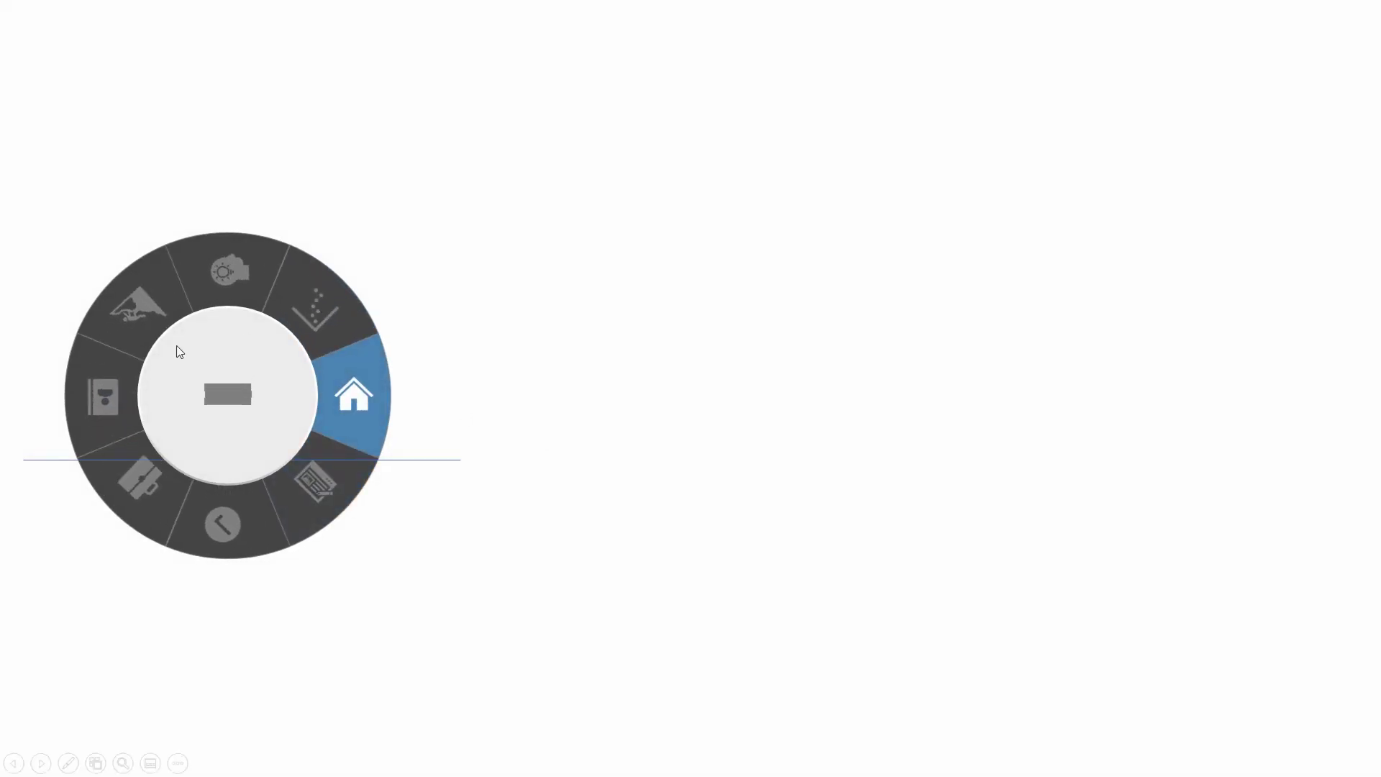
click(94, 391)
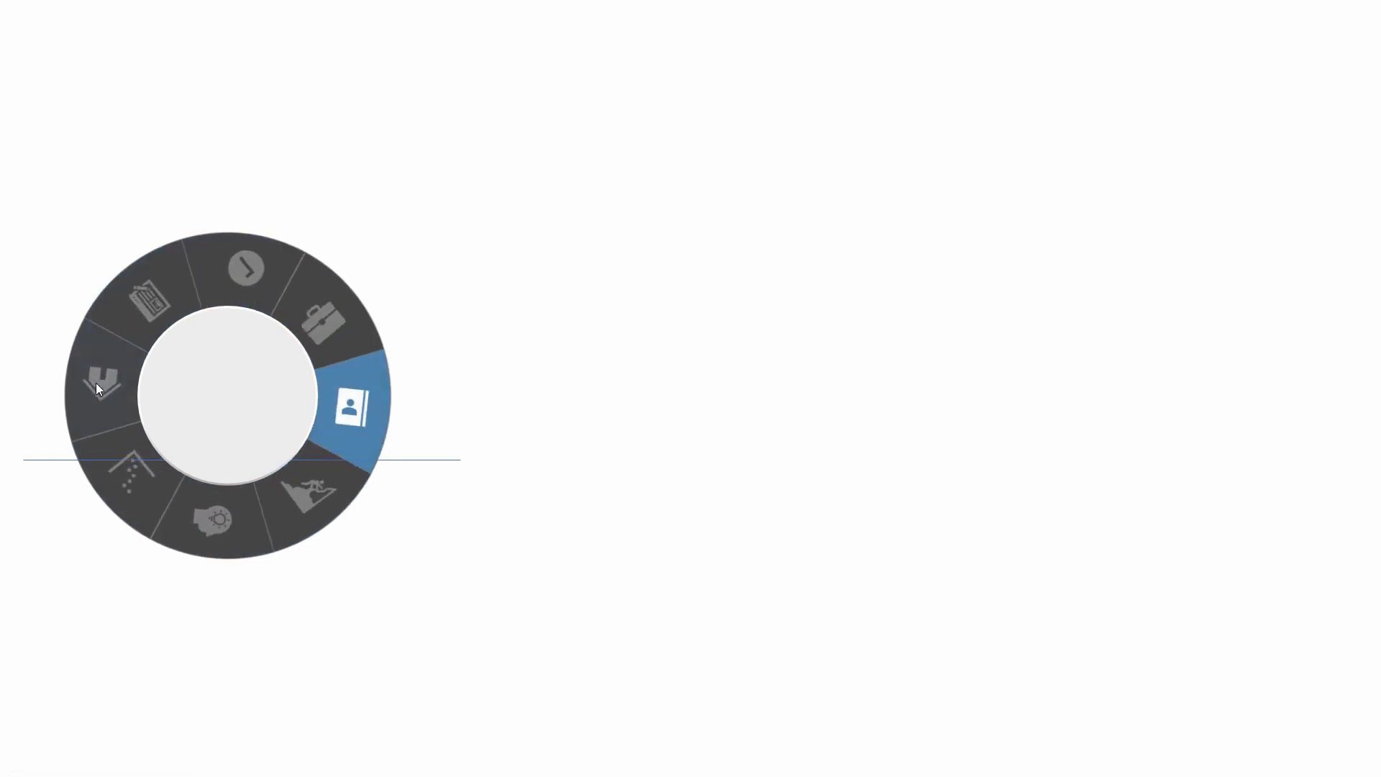